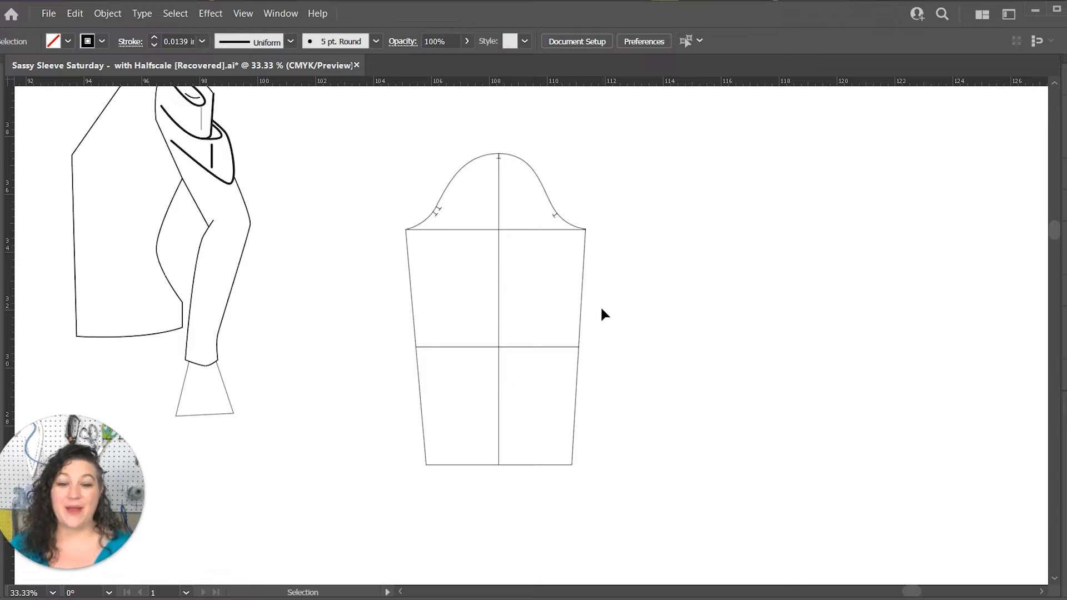
Ungroup the full sleeve pattern and check how its outline and guide lines select.
left_click(581, 332)
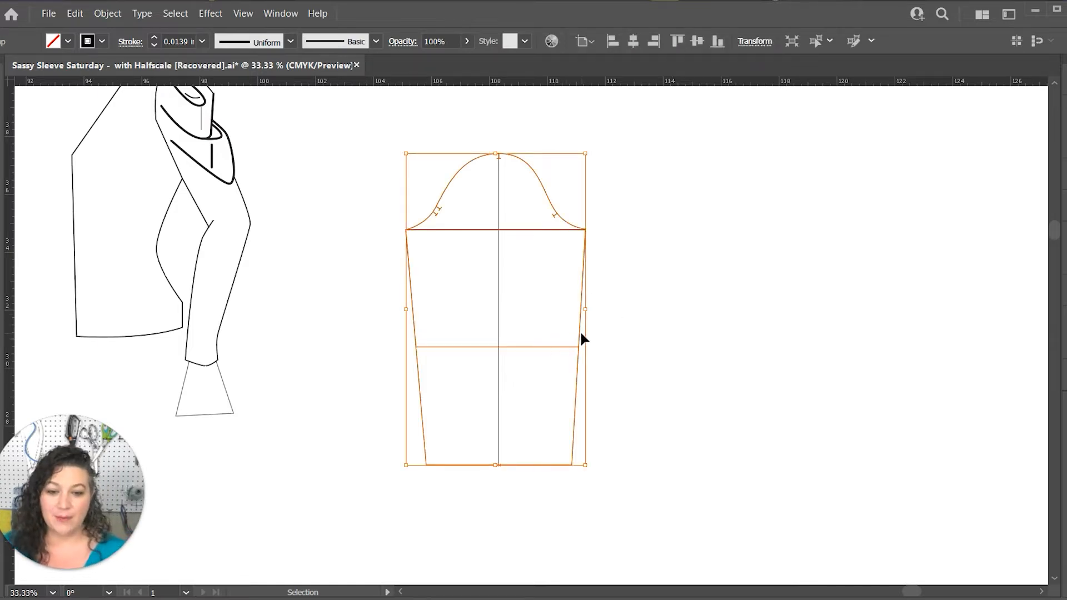
right_click(580, 333)
left_click(617, 457)
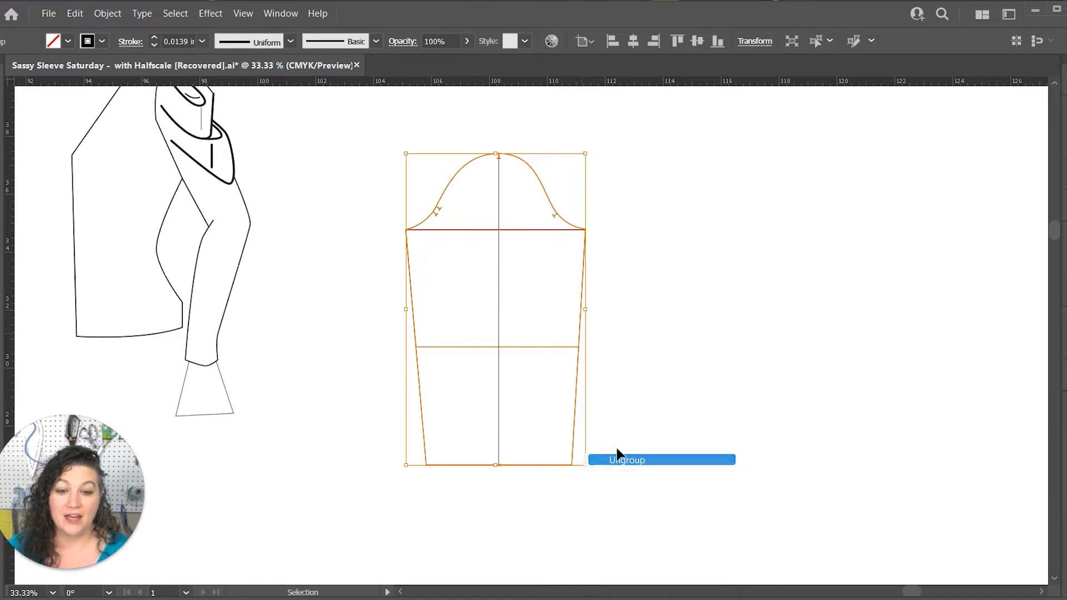
left_click(669, 356)
left_click(584, 273)
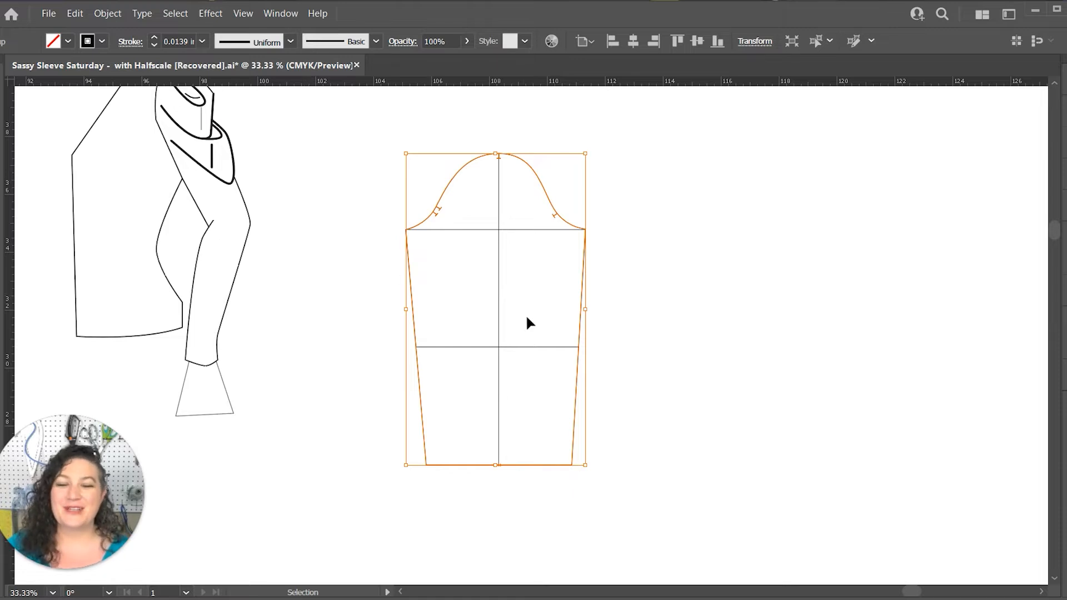
left_click(611, 378)
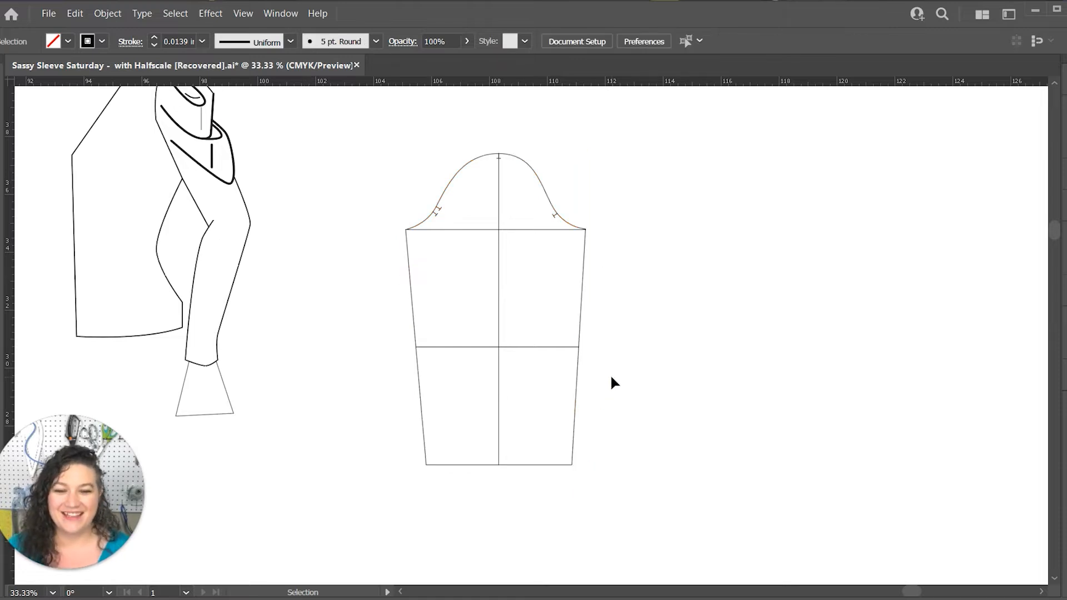
Ungroup the nested group that still contains the sleeve outline and notches.
right_click(585, 262)
left_click(598, 240)
left_click_drag(622, 229, 478, 343)
right_click(568, 300)
left_click(561, 280)
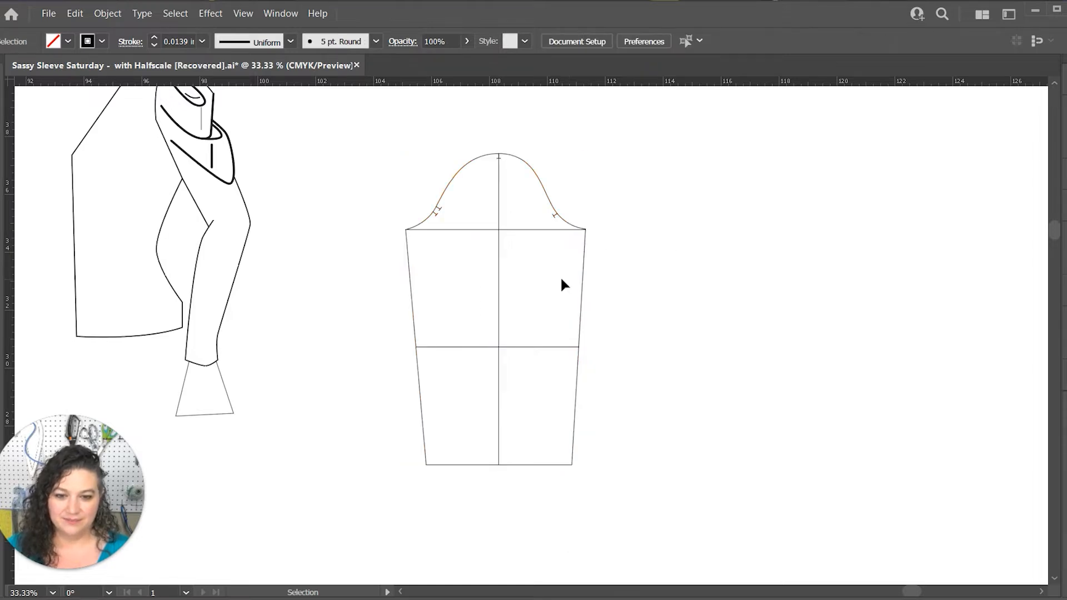
right_click(580, 271)
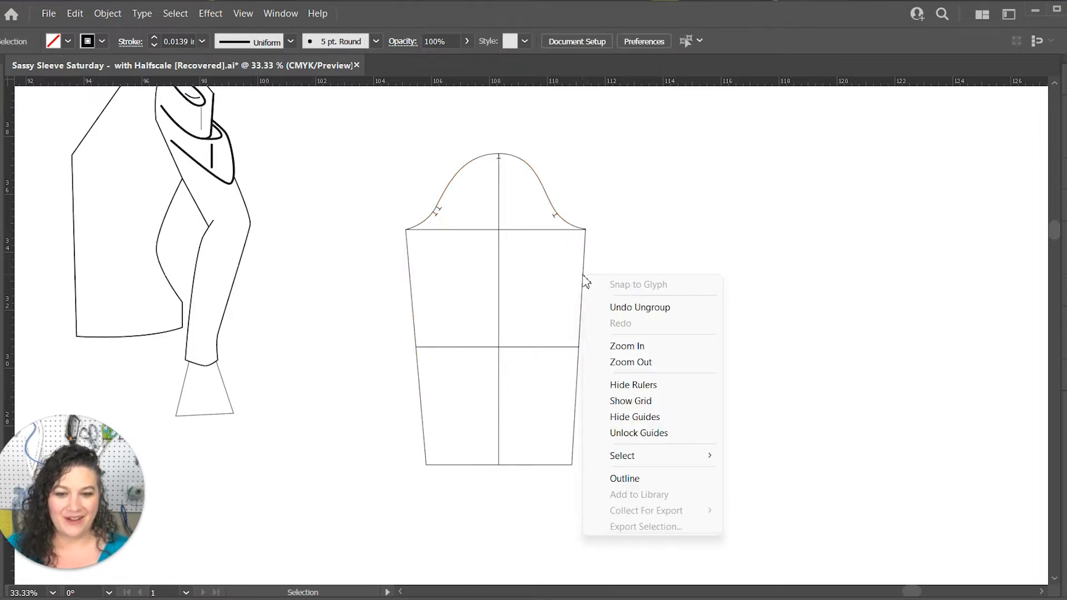
left_click(584, 247)
right_click(582, 257)
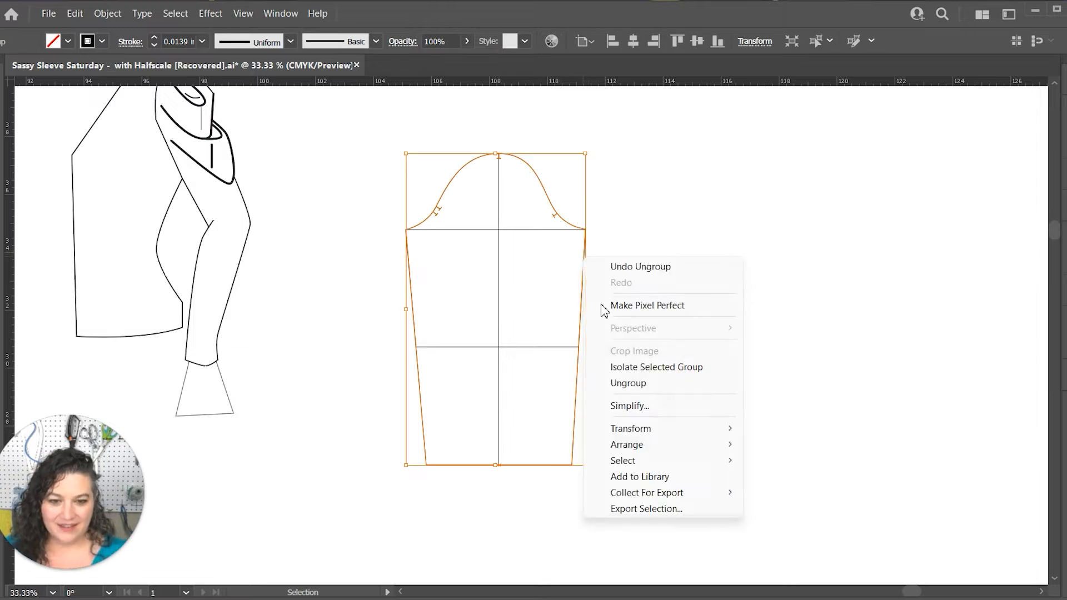
left_click(643, 382)
left_click(578, 289)
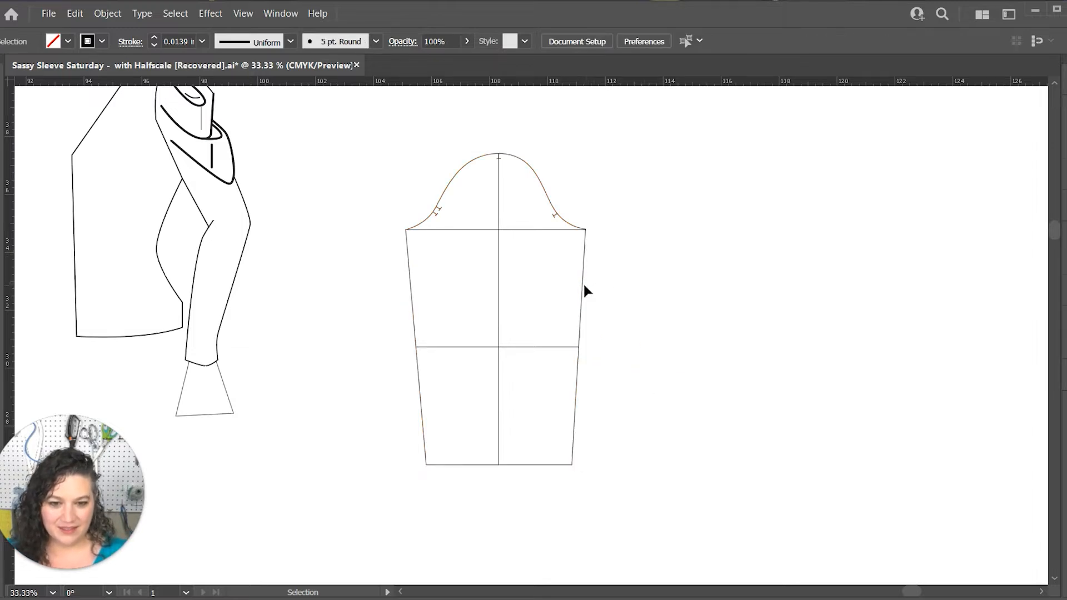
Keep ungrouping the remaining nested groups until the sleeve outline is an independent path.
left_click(584, 286)
right_click(582, 288)
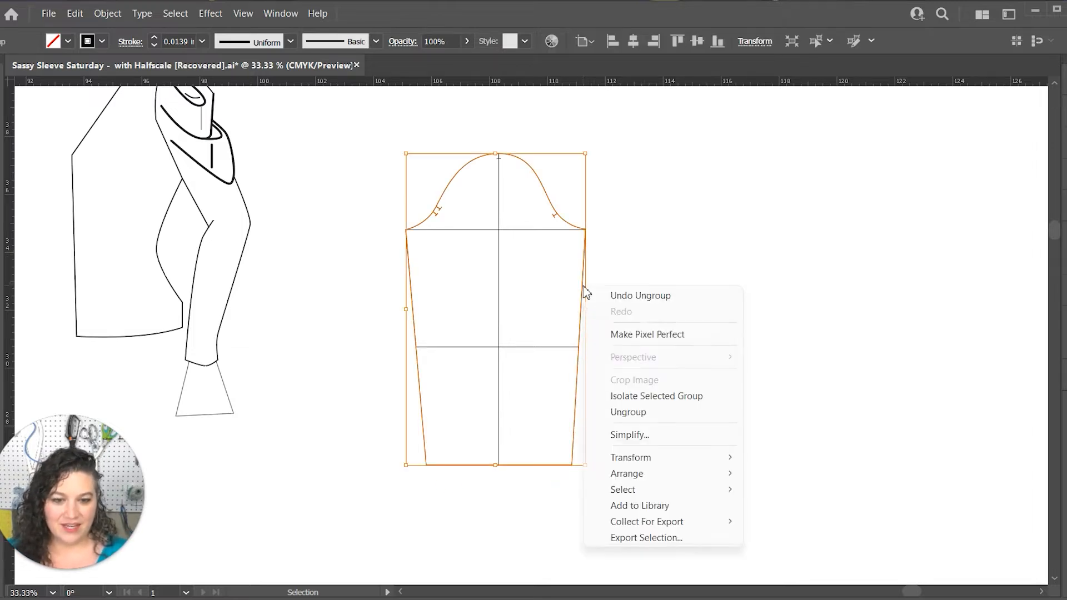
left_click(658, 412)
left_click(615, 274)
right_click(581, 284)
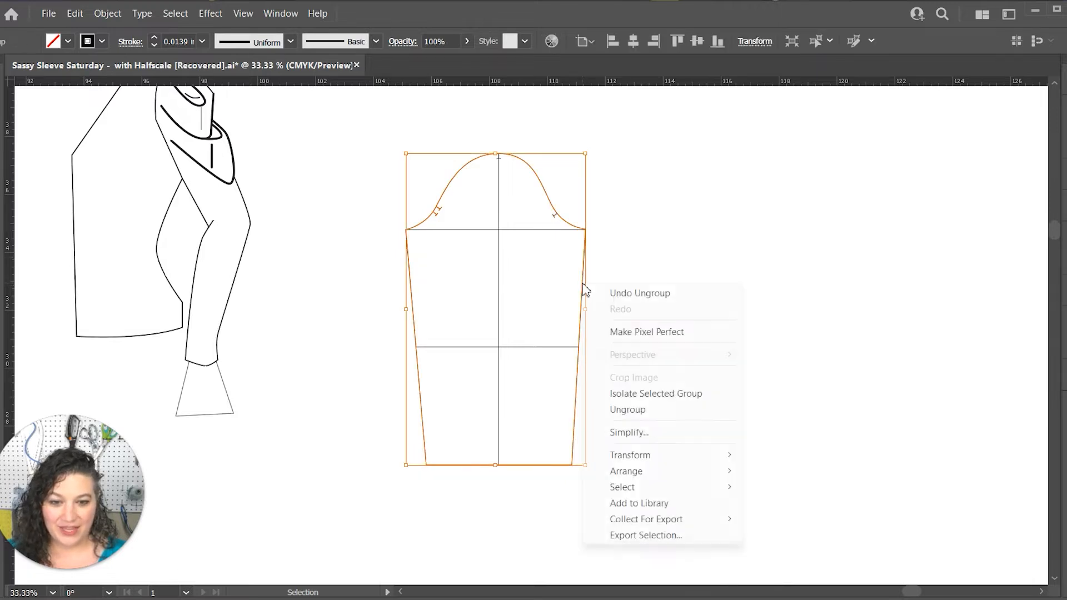
left_click(658, 408)
left_click(661, 269)
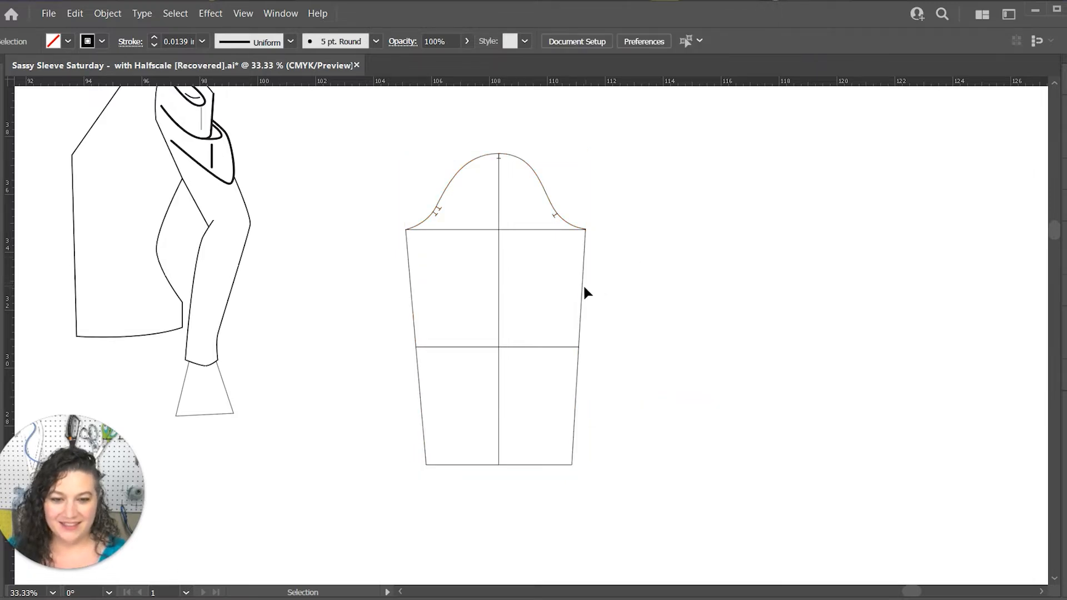
left_click(580, 288)
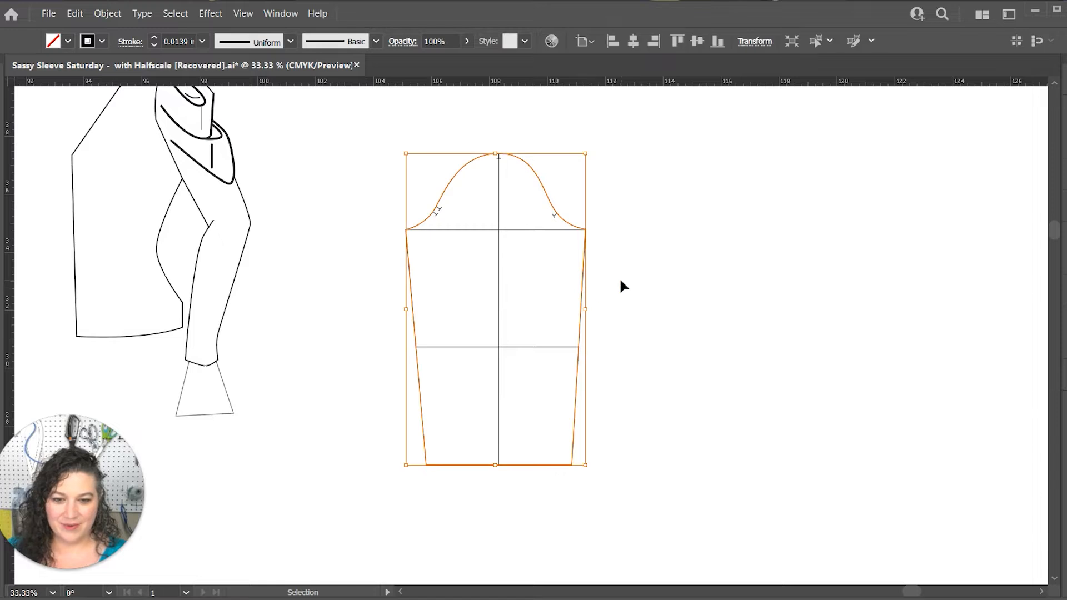
right_click(586, 286)
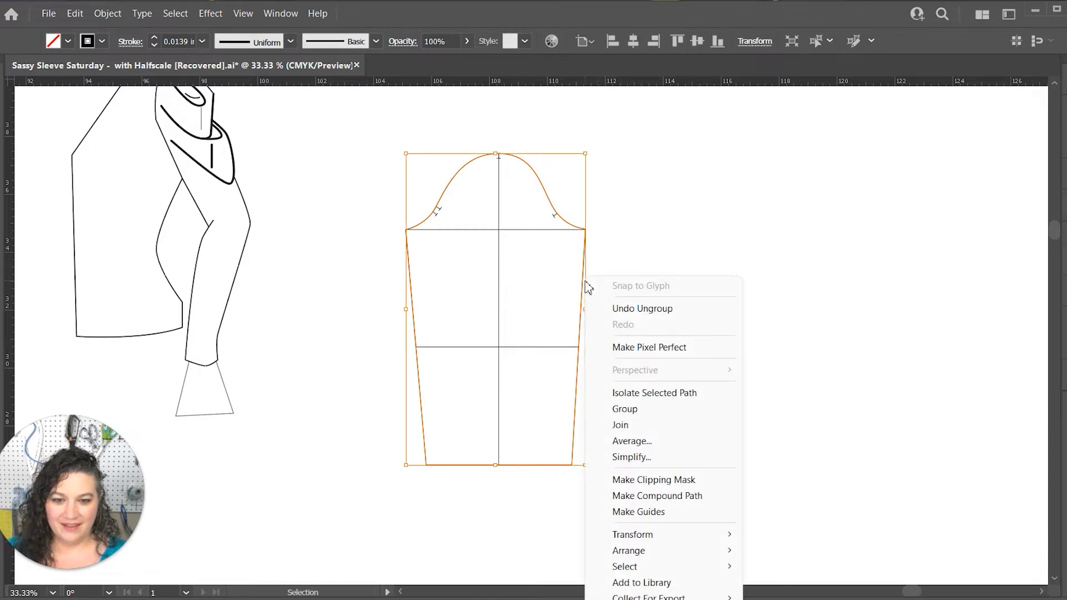
left_click(628, 259)
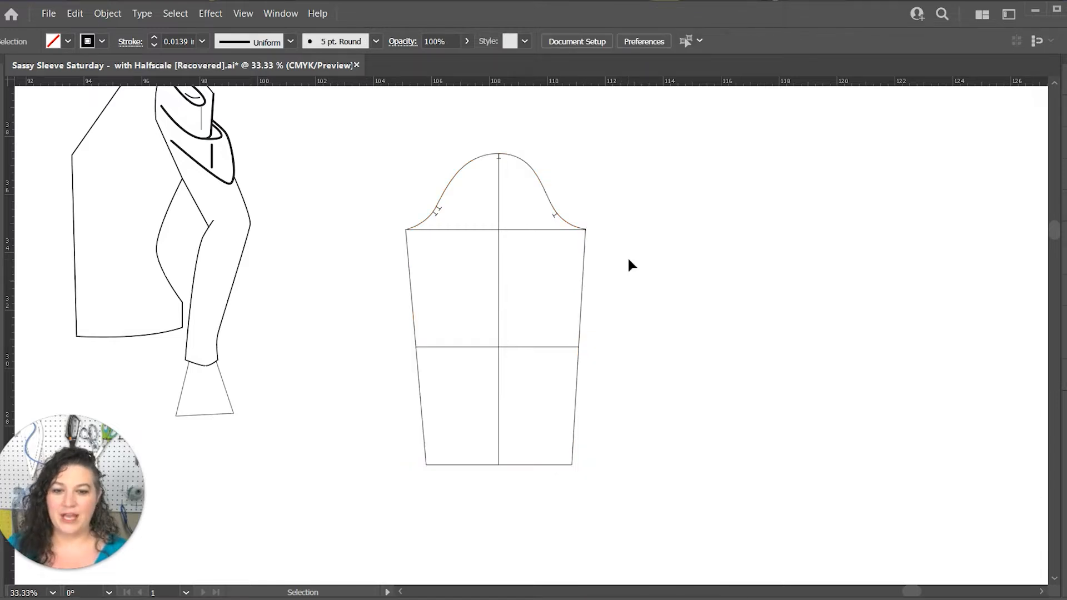
Cut the sleeve outline with the Scissors tool at the cap's top point and where the vertical centre line meets the hem.
left_click(541, 187)
key("c")
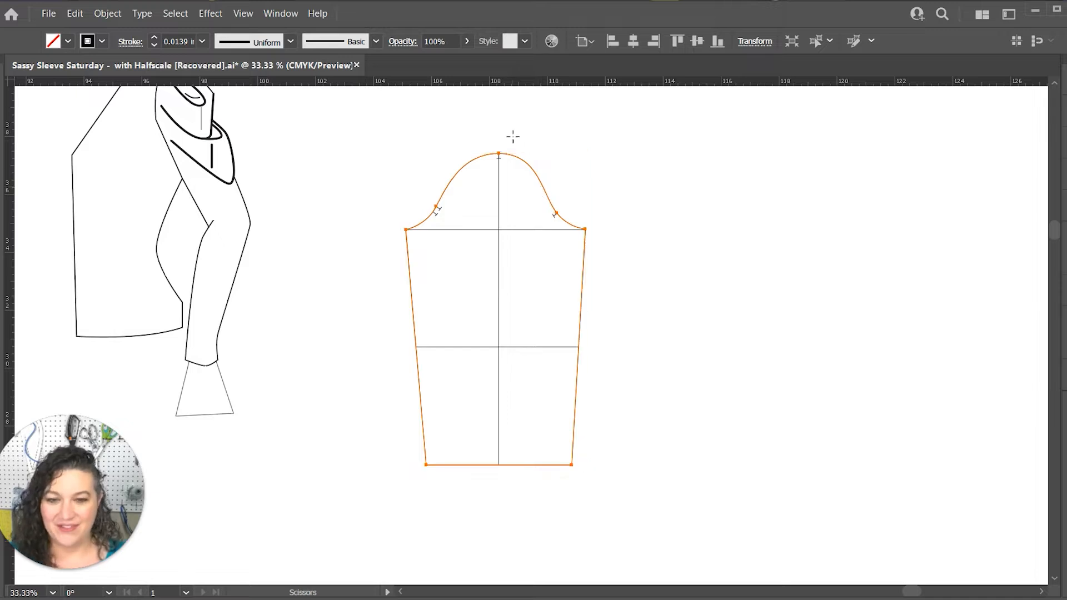
left_click(499, 153)
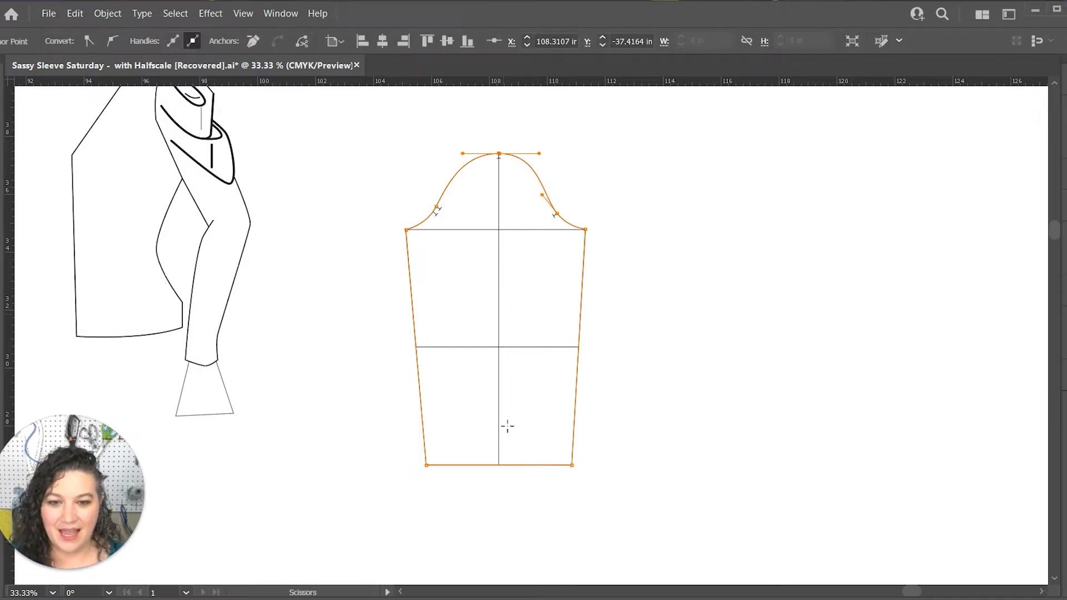
left_click(498, 465)
key("v")
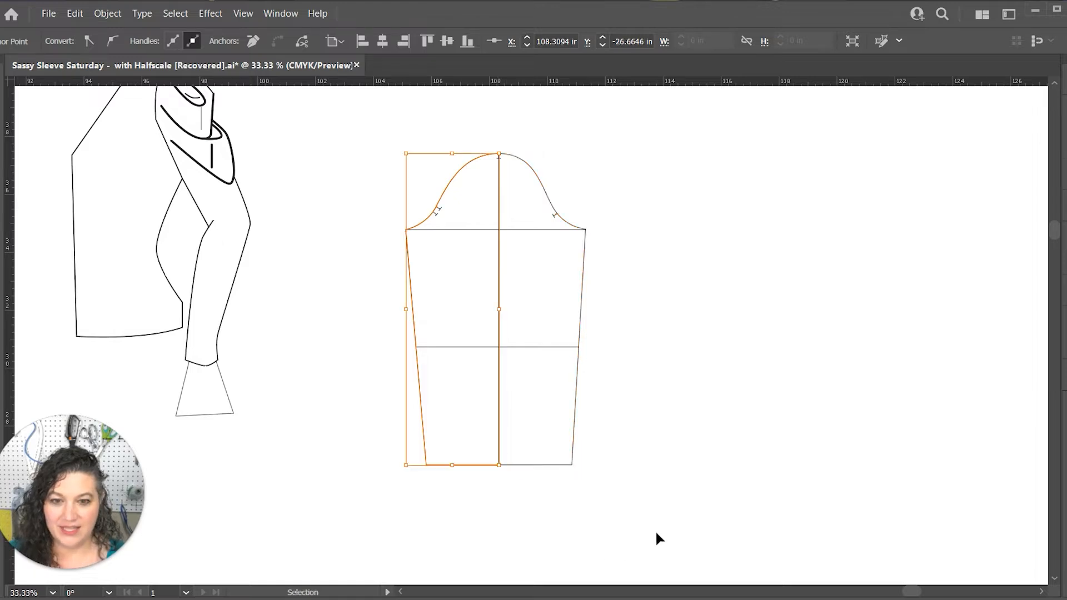
left_click(658, 538)
left_click_drag(574, 178, 544, 502)
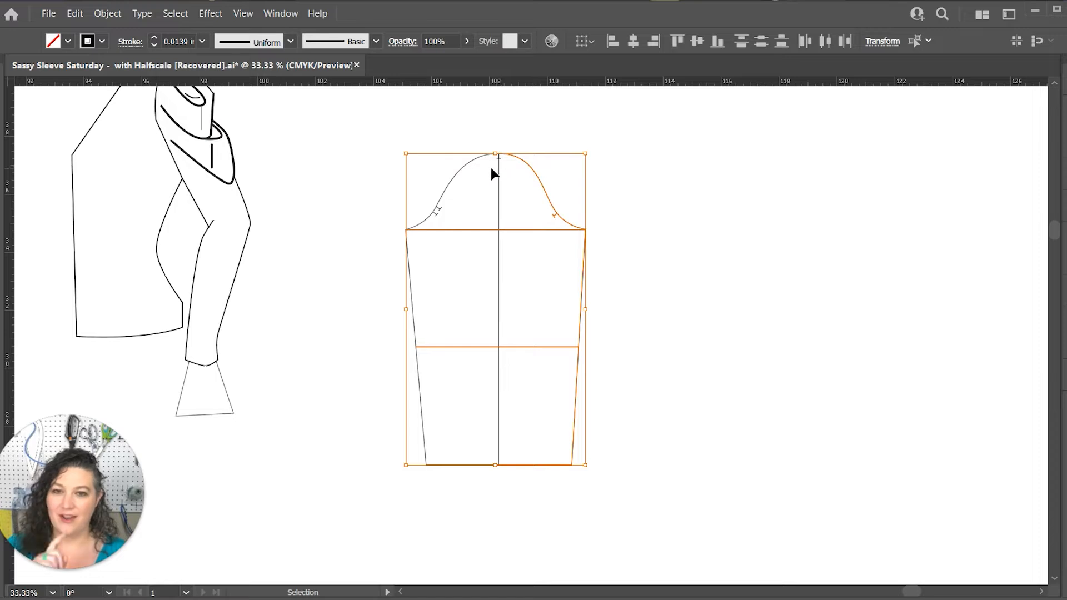
left_click(528, 247)
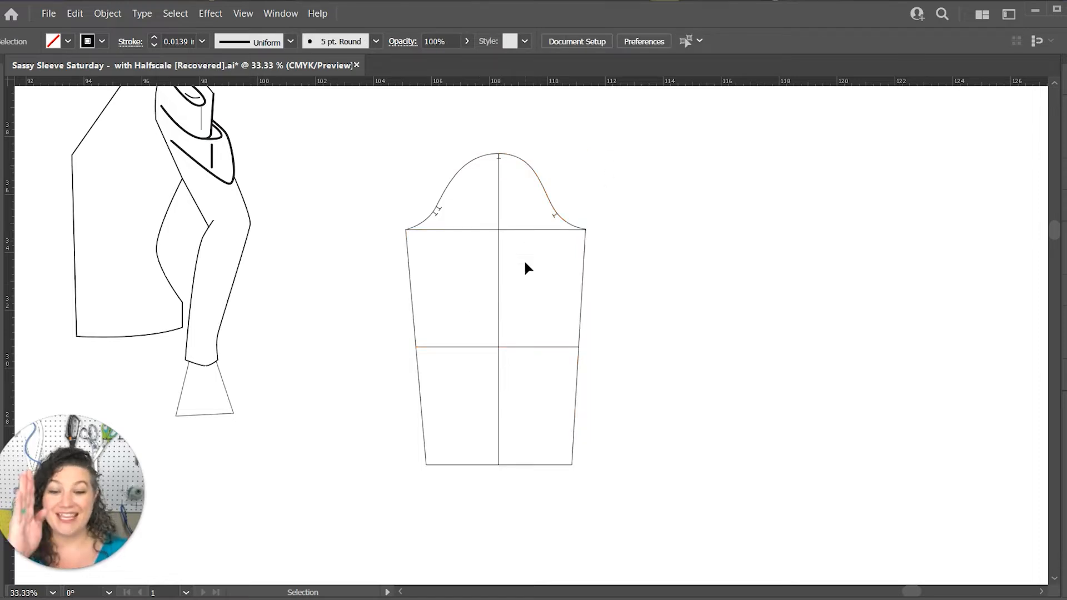
Split the two horizontal lines across the sleeve, at underarm and elbow level, with the Scissors tool where they cross the centre line.
left_click(506, 231)
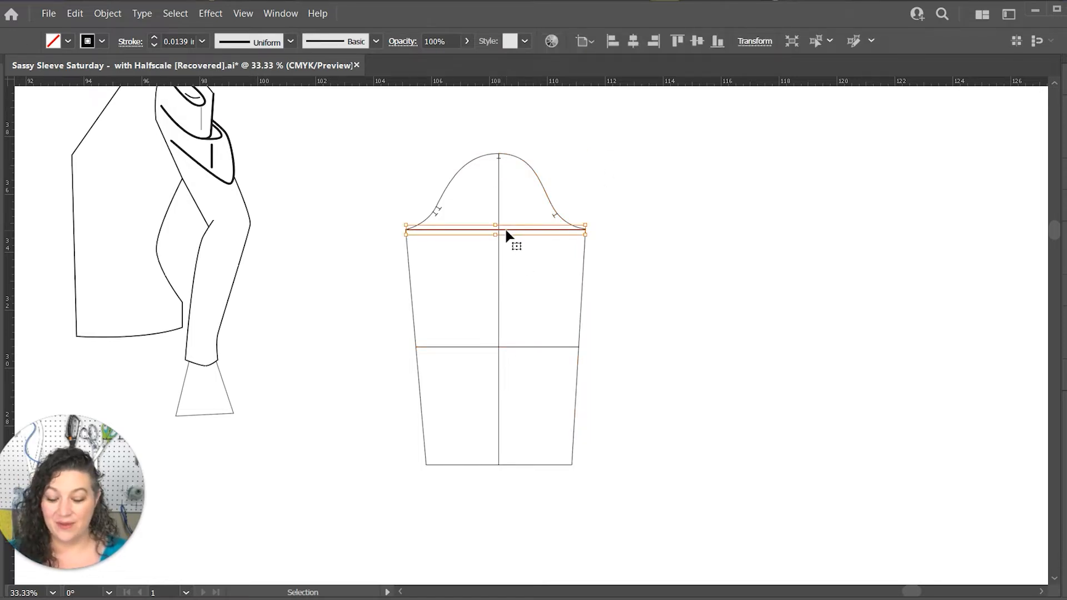
key("c")
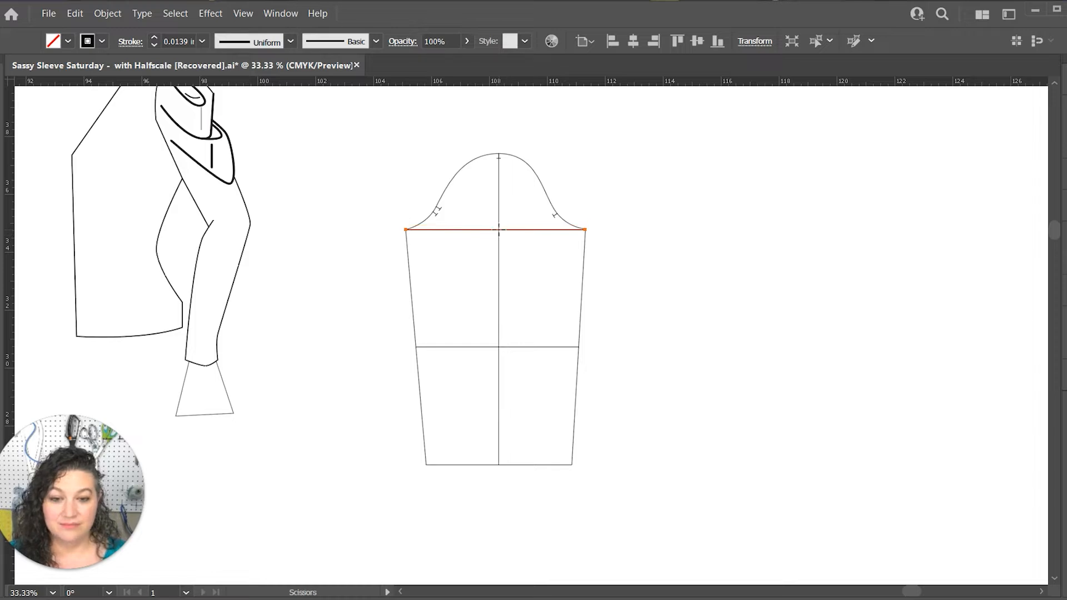
left_click(498, 229)
key("v")
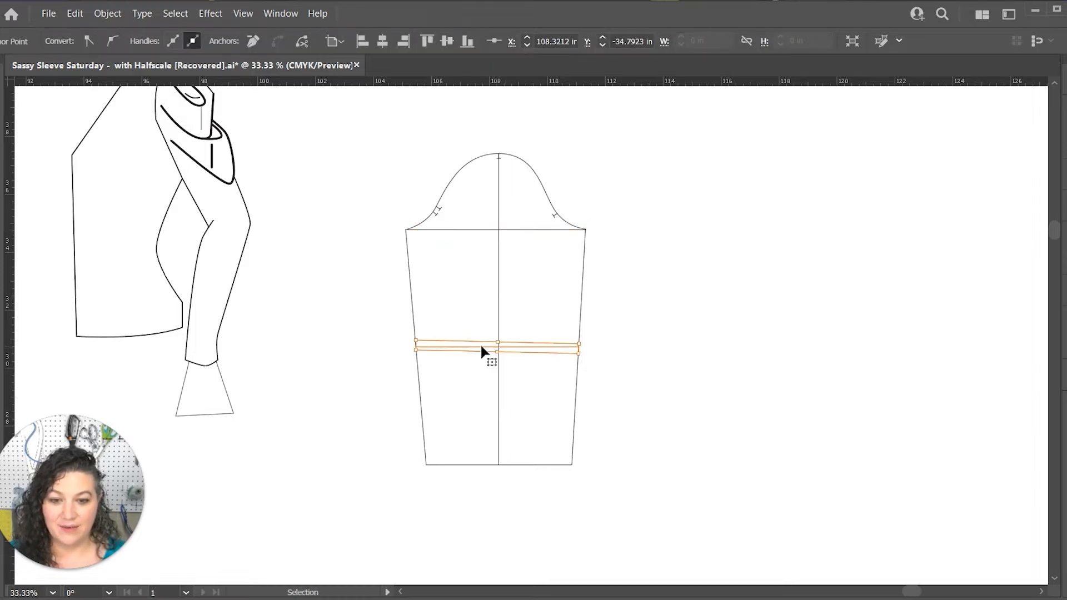
left_click_drag(482, 349, 481, 349)
key("c")
left_click(498, 347)
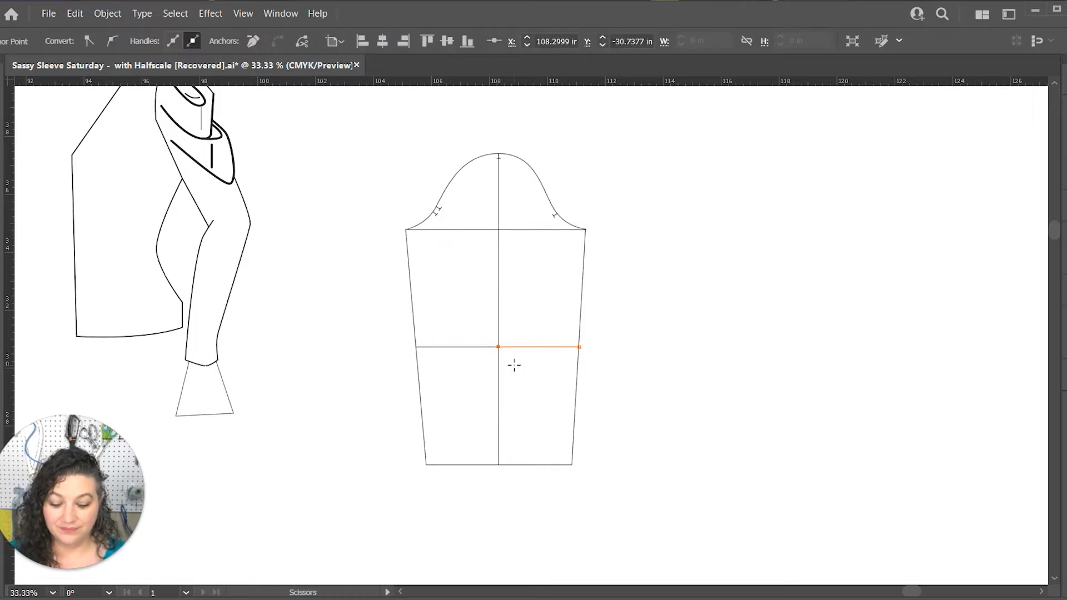
key("v")
Move the sleeve's right half far up to the right, and shift the left half slightly down and right.
left_click_drag(592, 164, 547, 479)
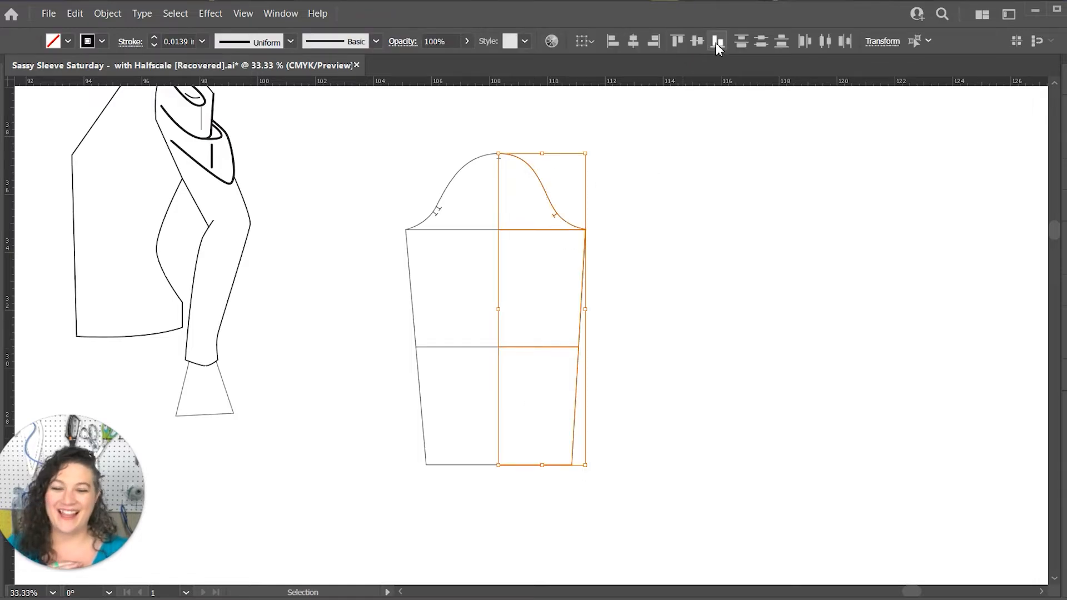
left_click_drag(574, 414, 950, 211)
left_click_drag(503, 131, 461, 500)
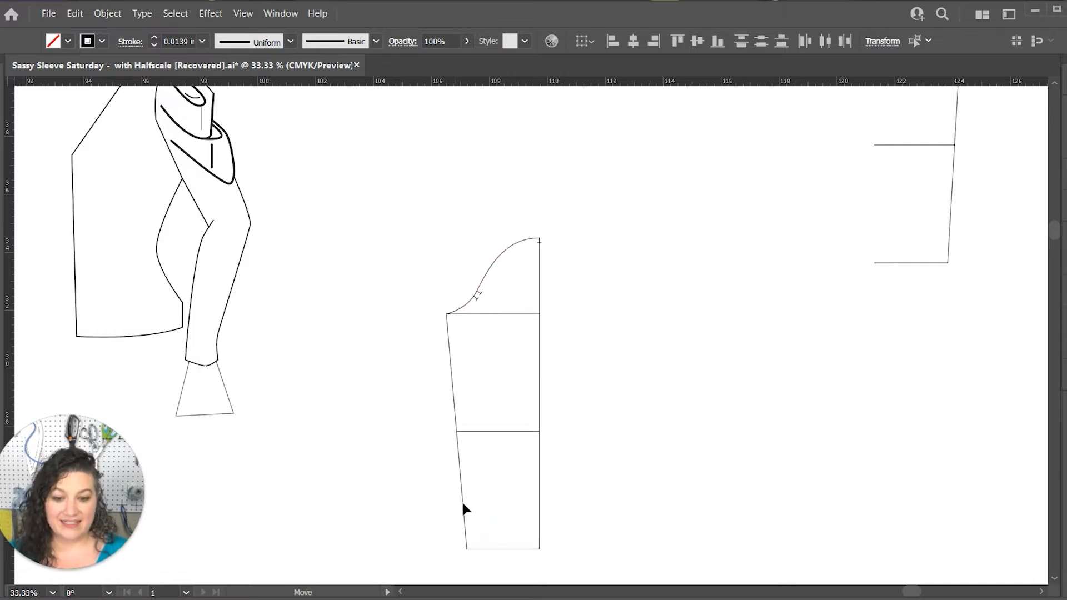
left_click(618, 472)
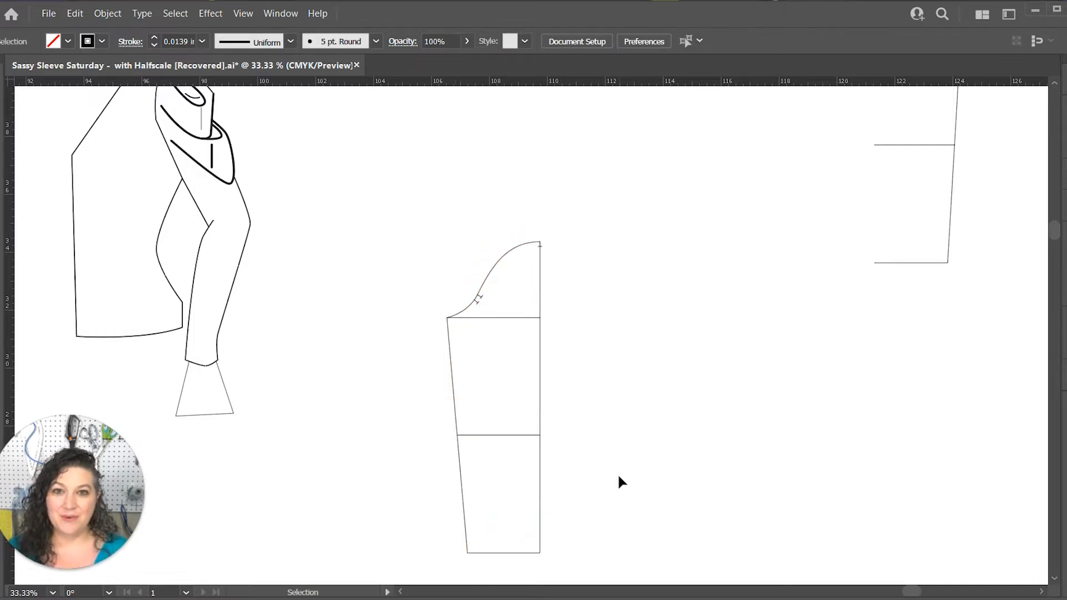
Cut the left sleeve half's slanted side seam with the Scissors tool at the elbow line.
left_click(464, 520)
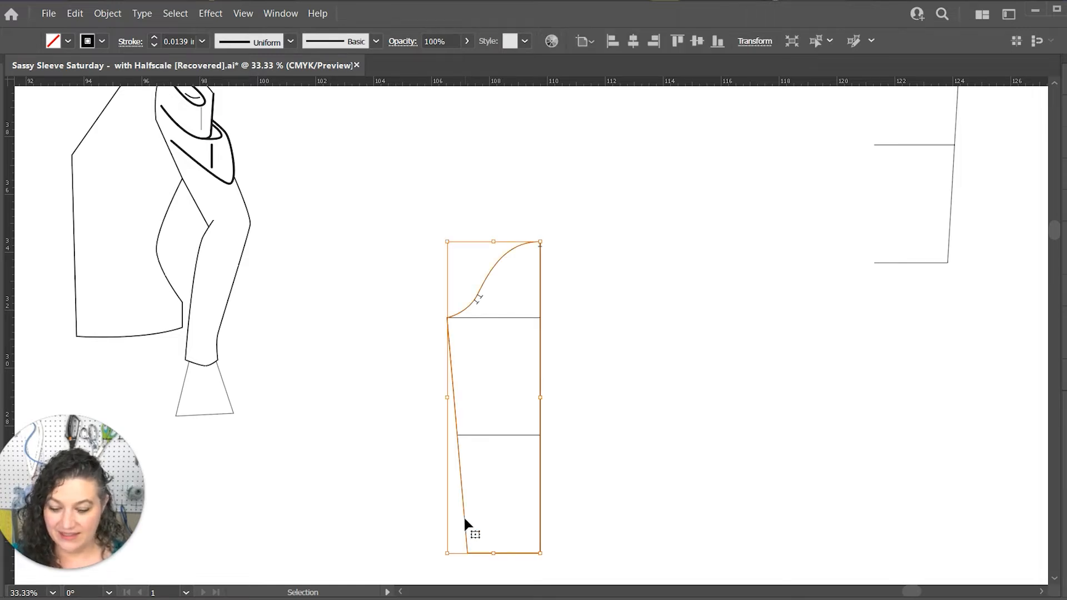
key("c")
left_click(457, 434)
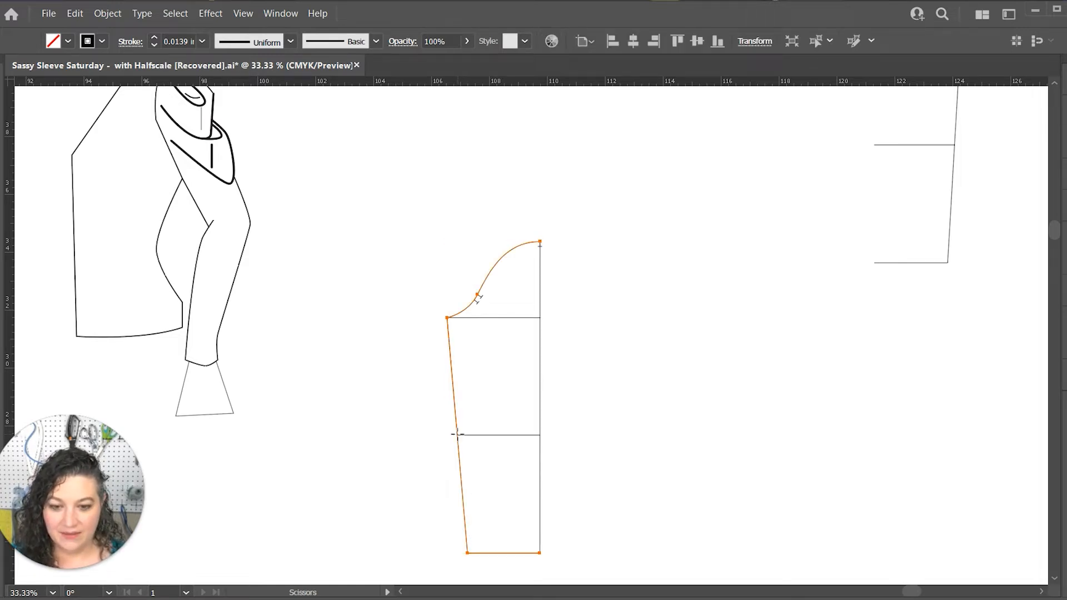
key("v")
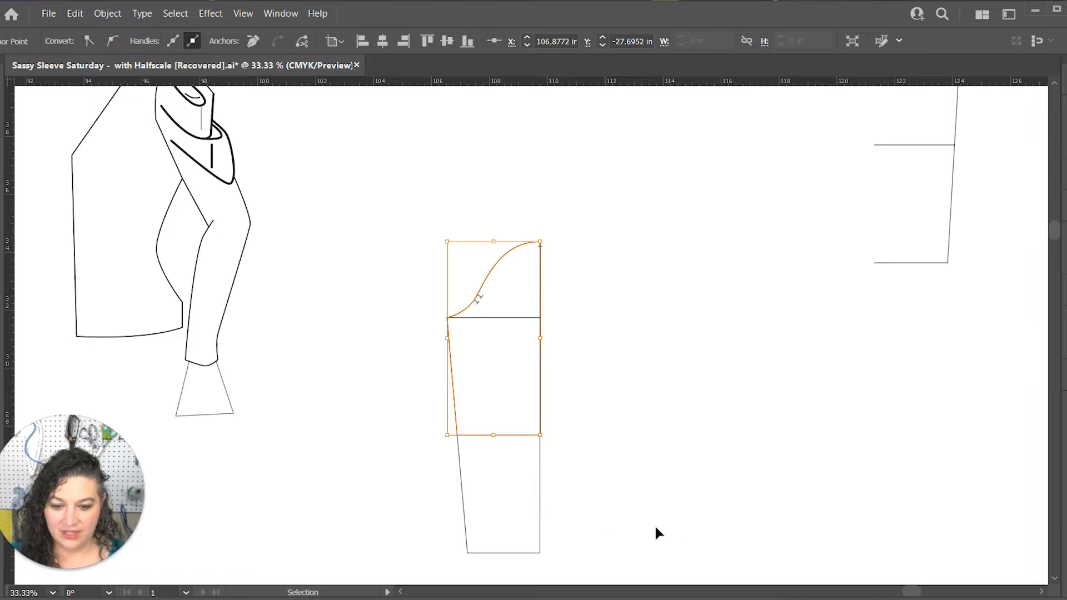
left_click(559, 510)
Cut the left sleeve half's vertical centre line with the Scissors tool where the elbow line meets it.
left_click(539, 509)
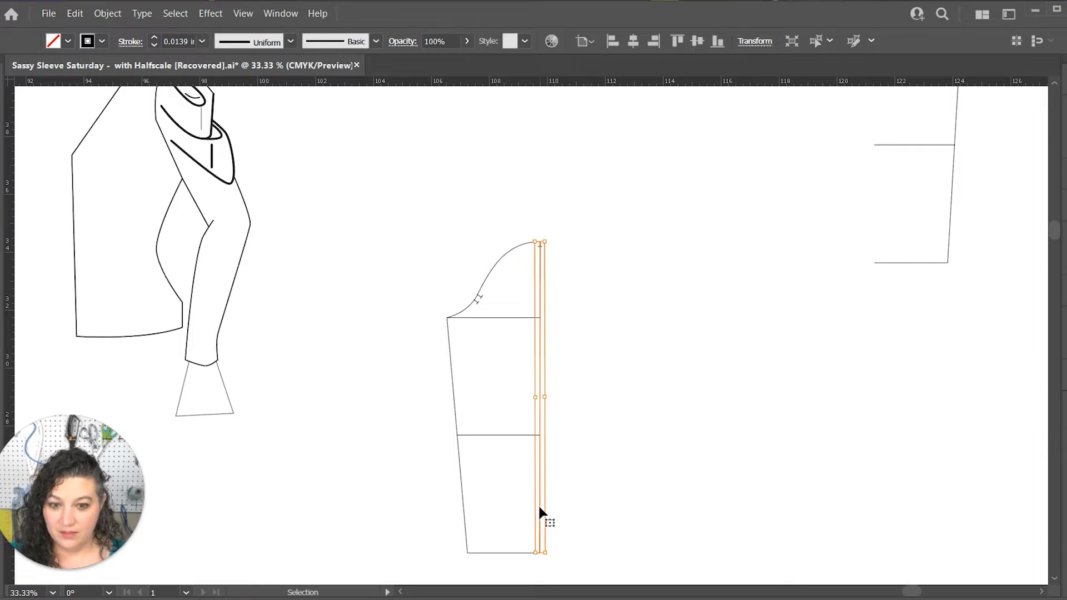
key("a")
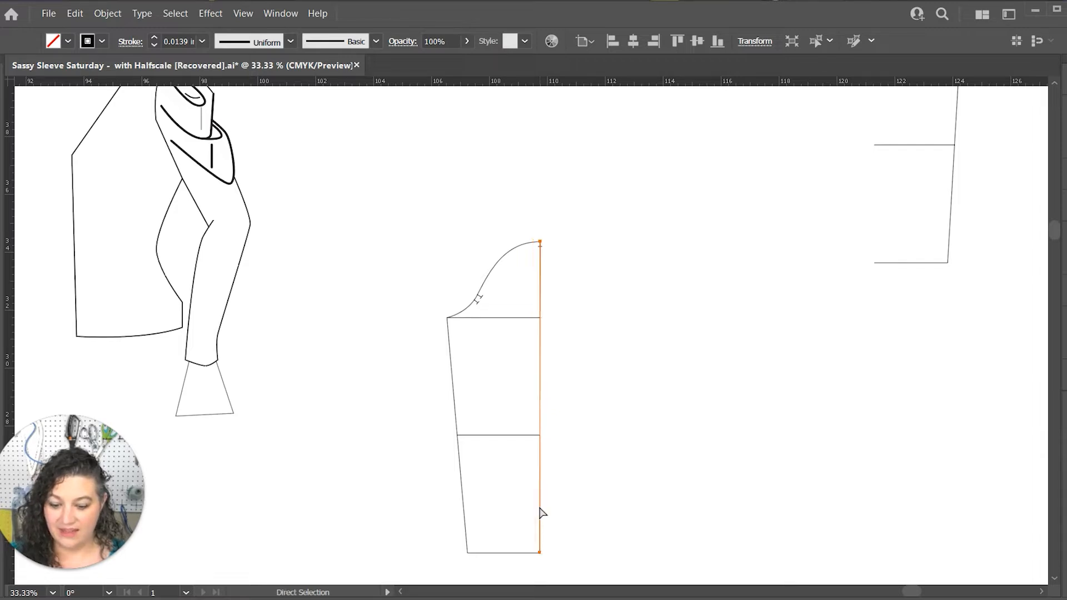
key("v")
key("a")
key("v")
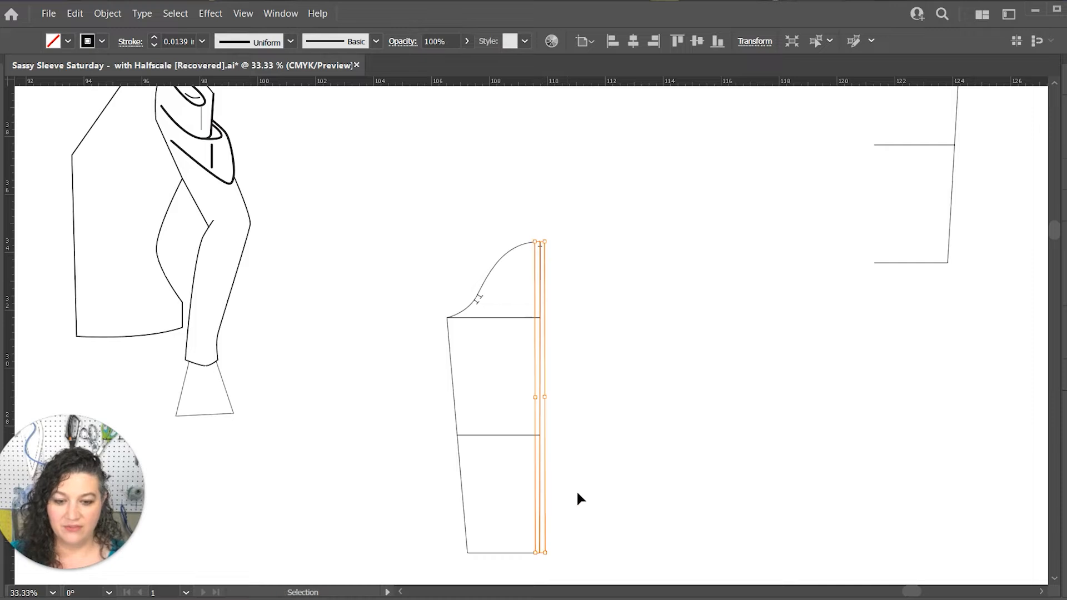
left_click(576, 490)
left_click(540, 459)
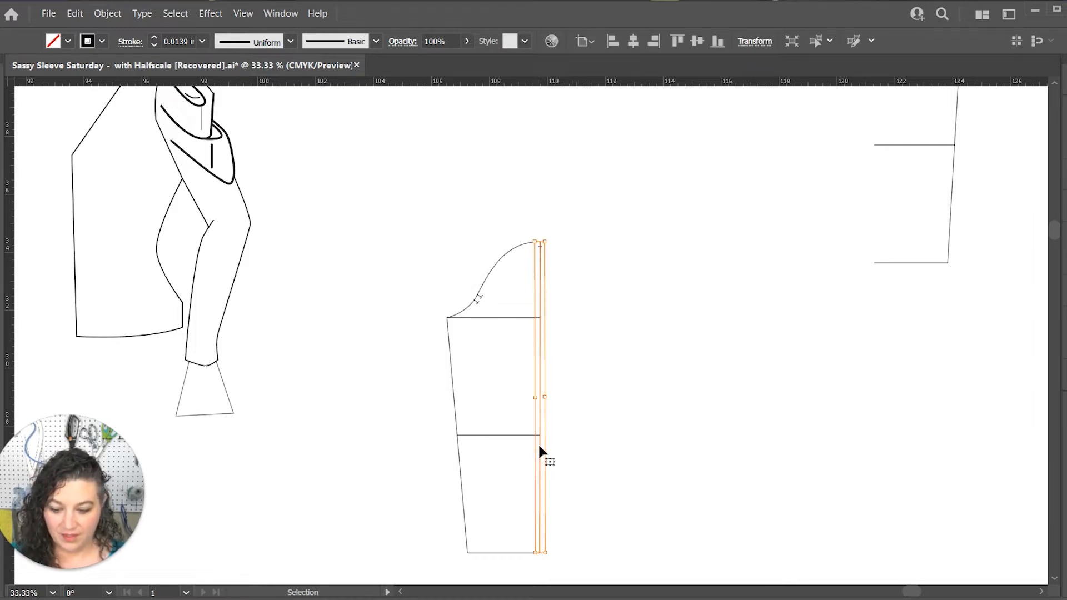
key("c")
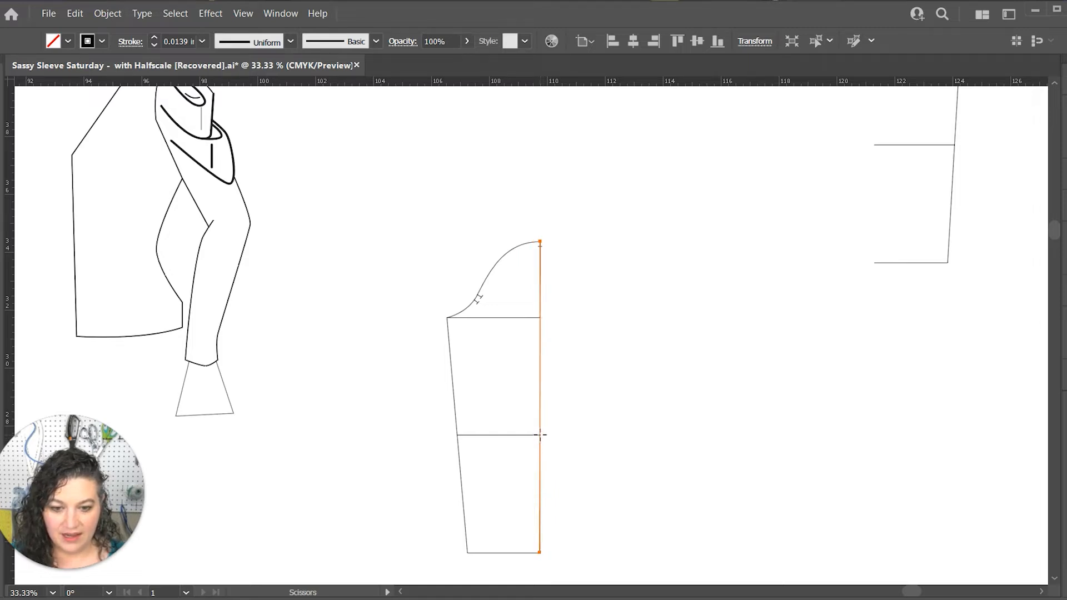
left_click(540, 435)
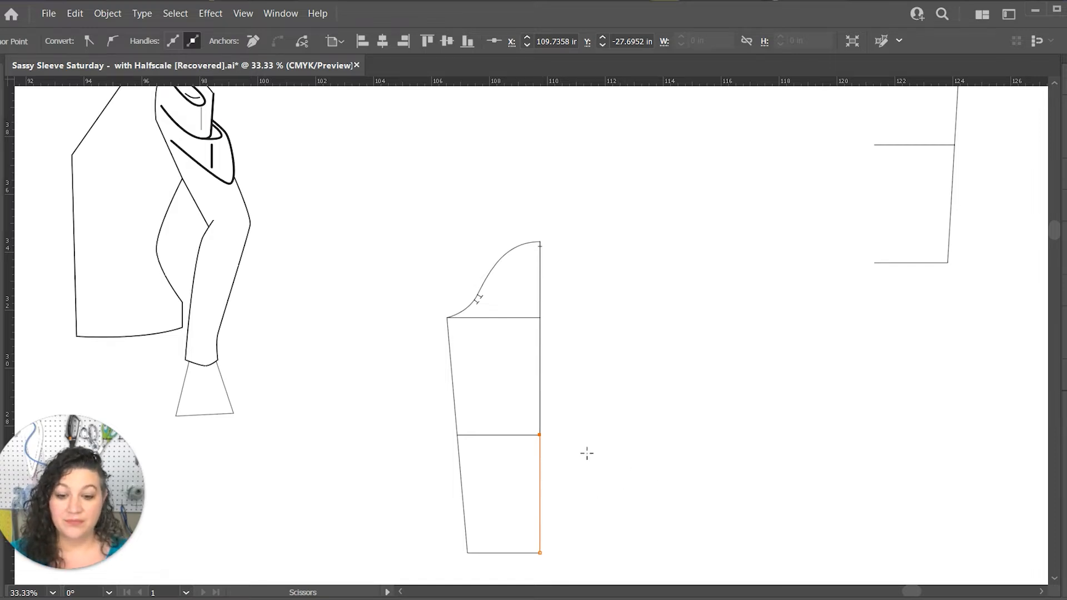
Duplicate the left sleeve half's elbow line in place.
left_click(531, 448)
left_click(672, 331)
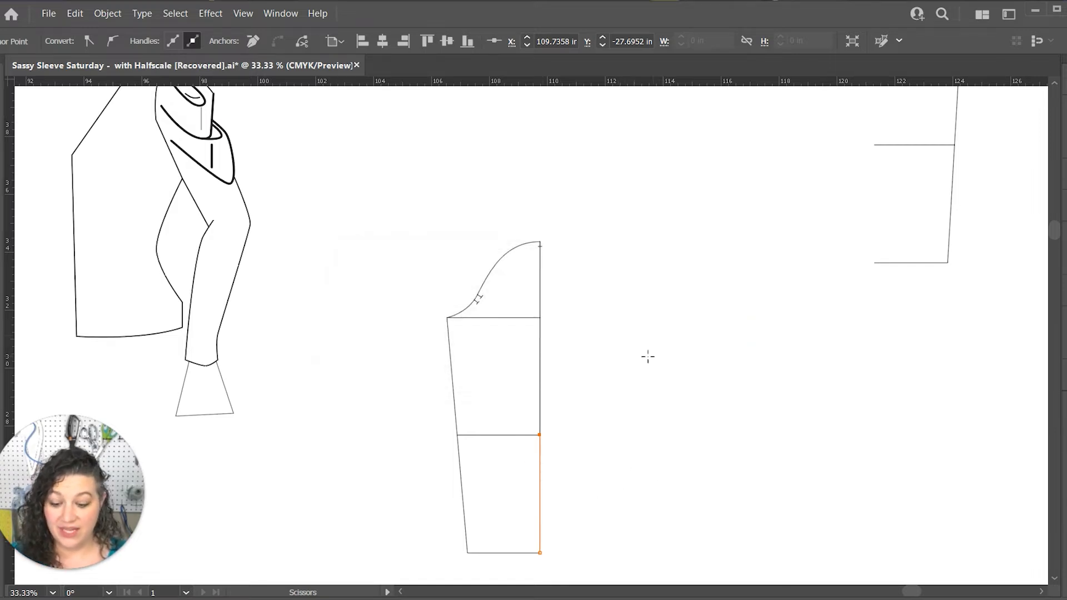
key("v")
left_click(506, 435)
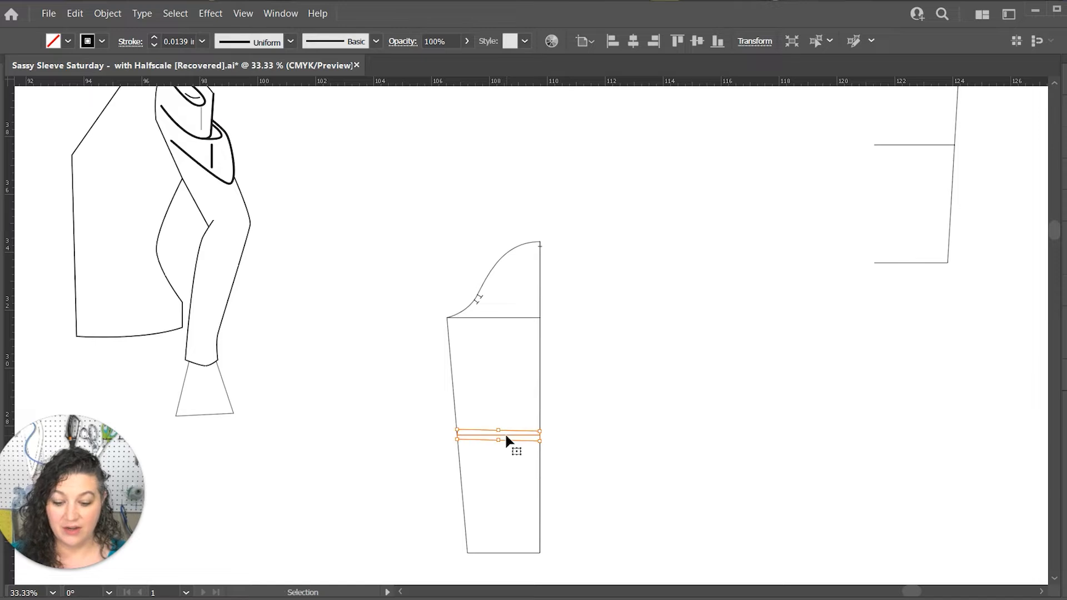
left_click(433, 430)
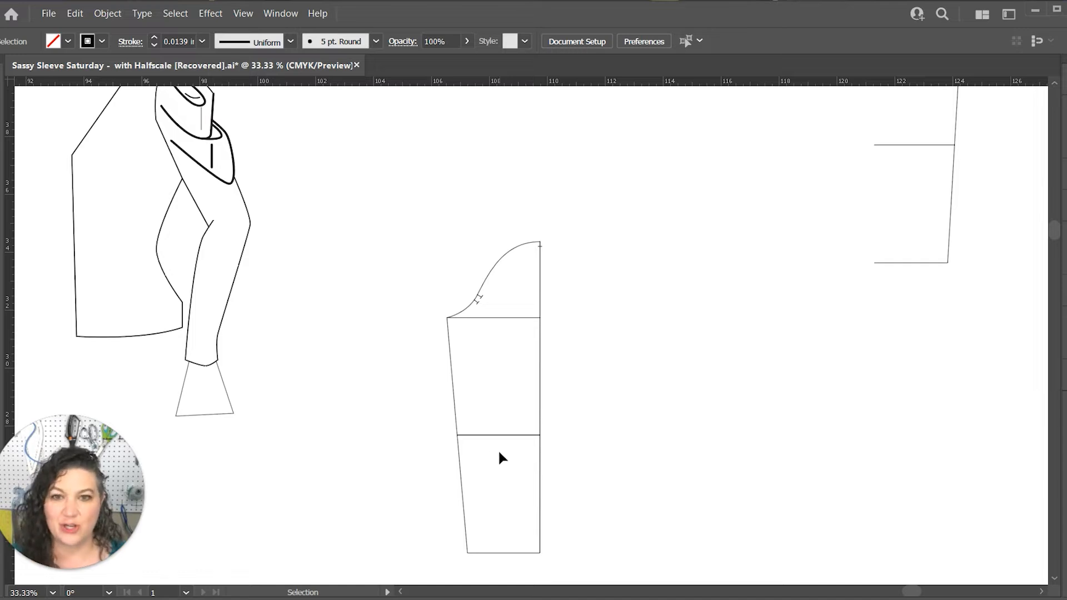
left_click_drag(427, 243, 521, 383)
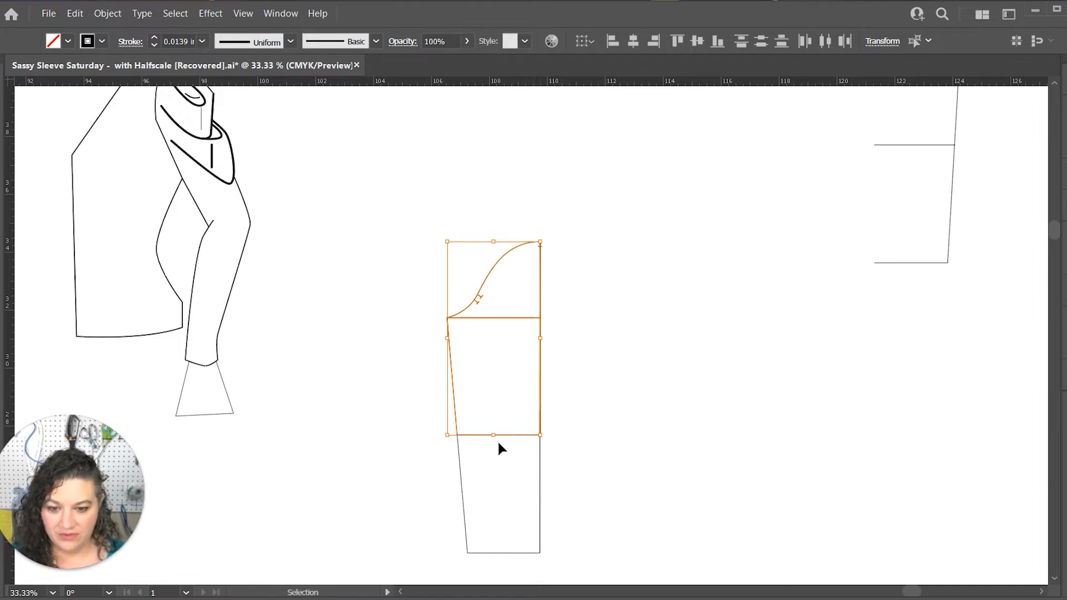
key("r")
left_click(456, 435)
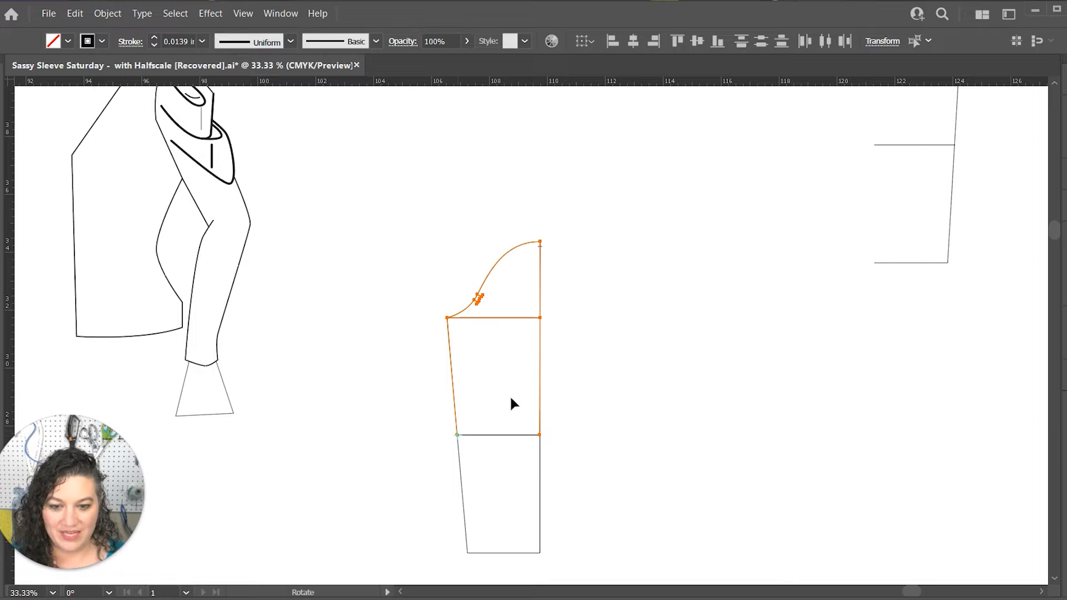
left_click_drag(538, 361, 534, 350)
key("v")
key("ctrl+z")
key("r")
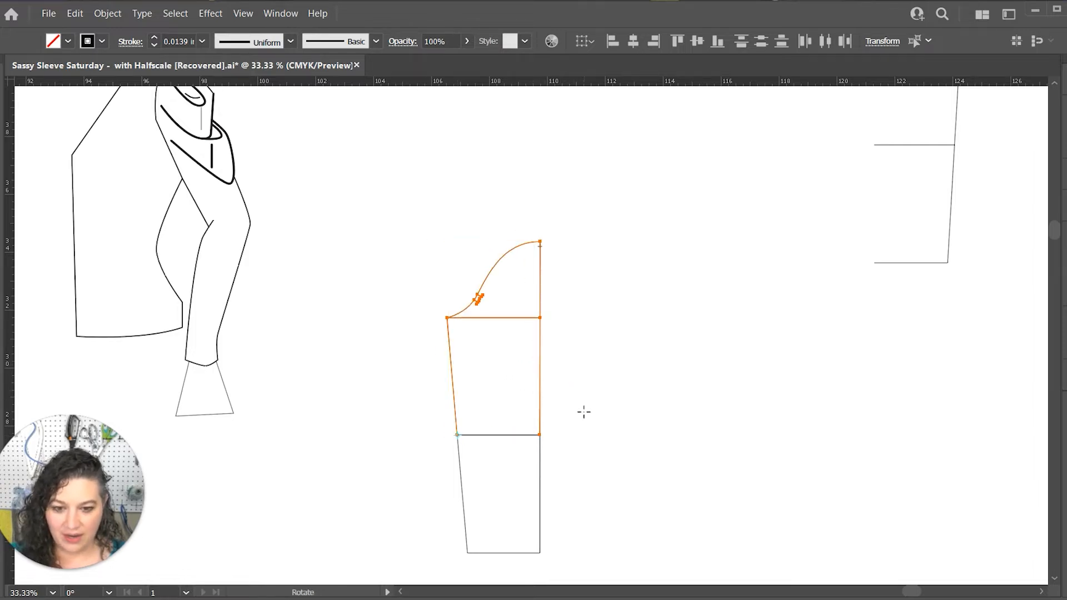
left_click(589, 430)
key("v")
left_click(545, 477)
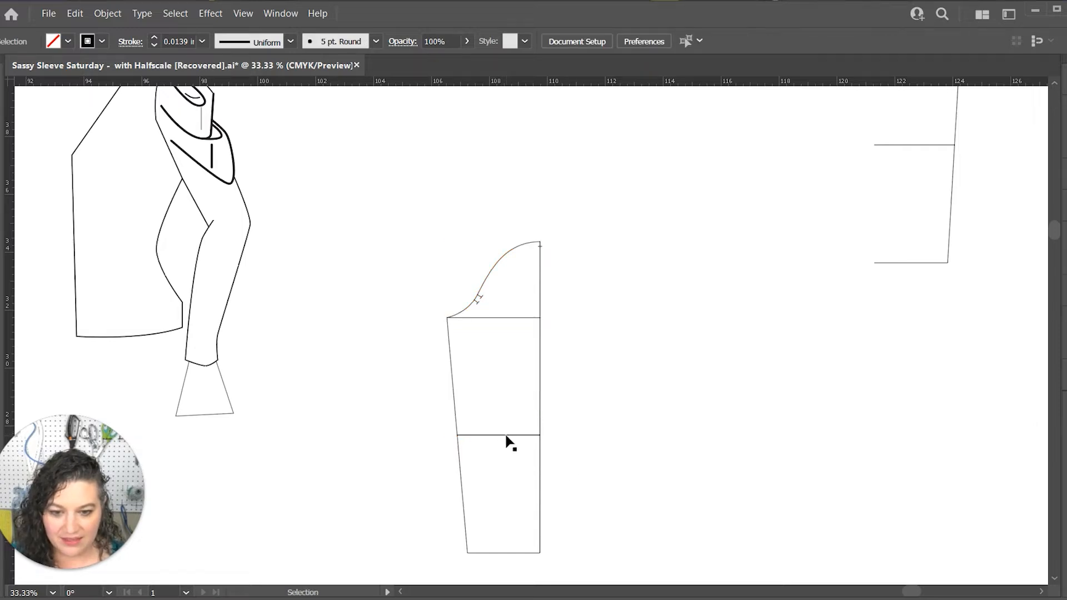
Rotate the left half's upper section with one elbow line copy counterclockwise about the side seam's elbow point, opening a wedge toward the centre line.
left_click(504, 437)
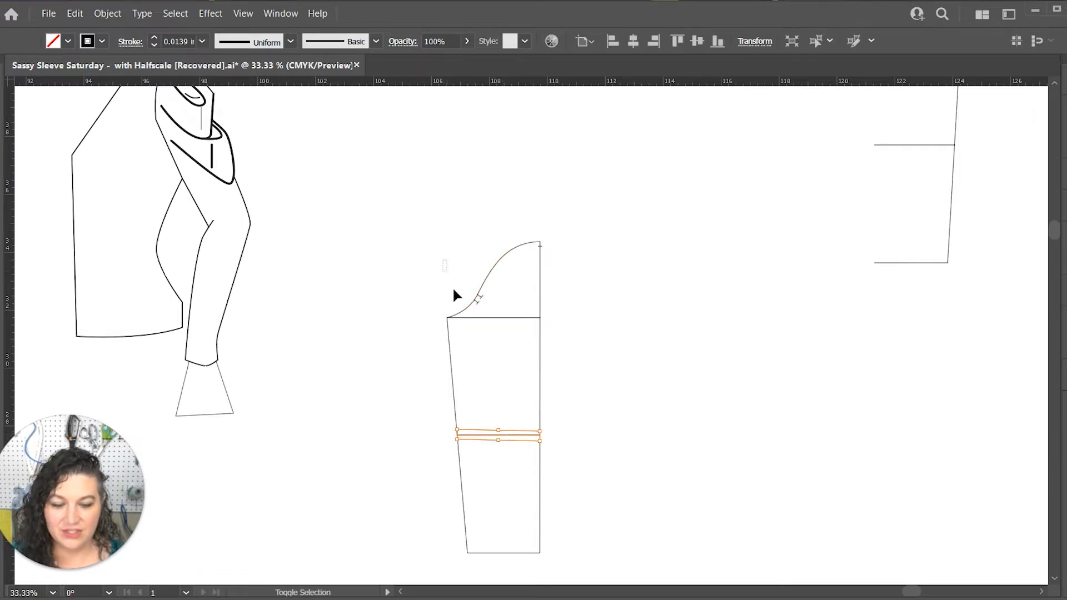
left_click(540, 360, "shift")
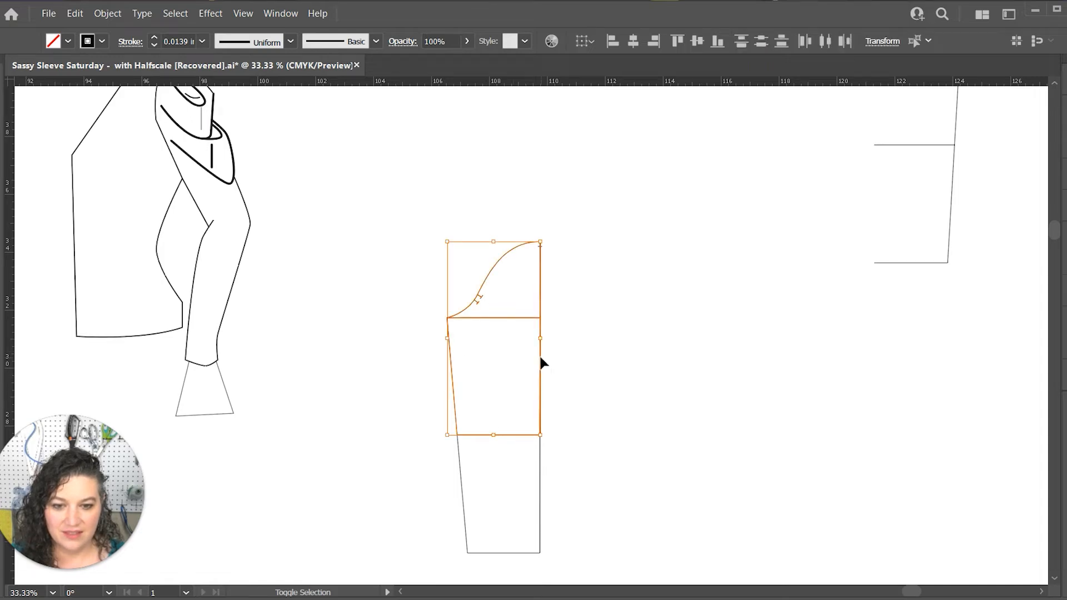
key("r")
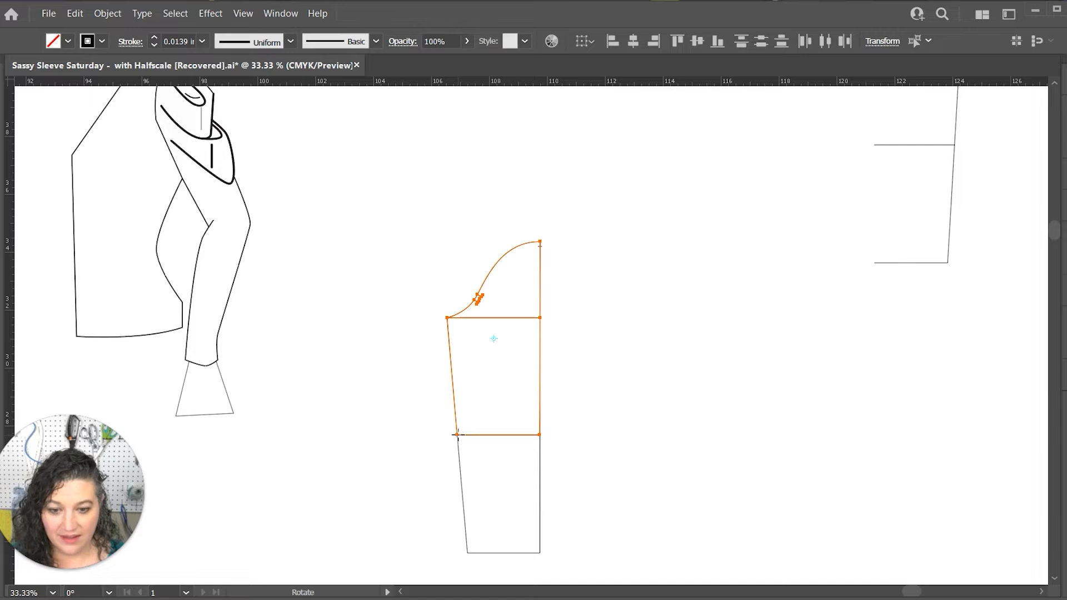
left_click_drag(539, 337, 533, 314)
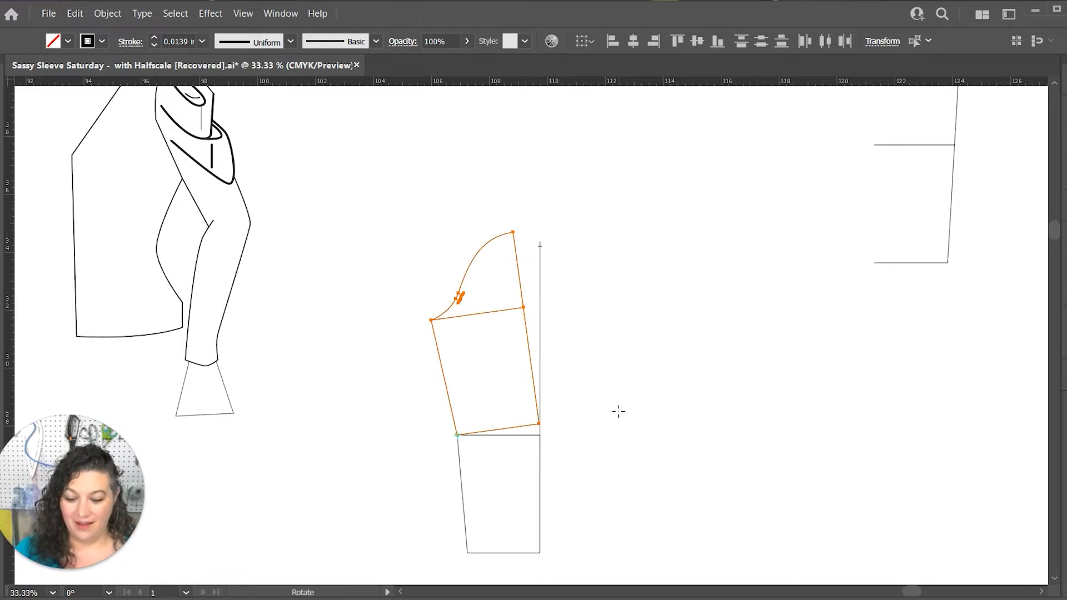
key("v")
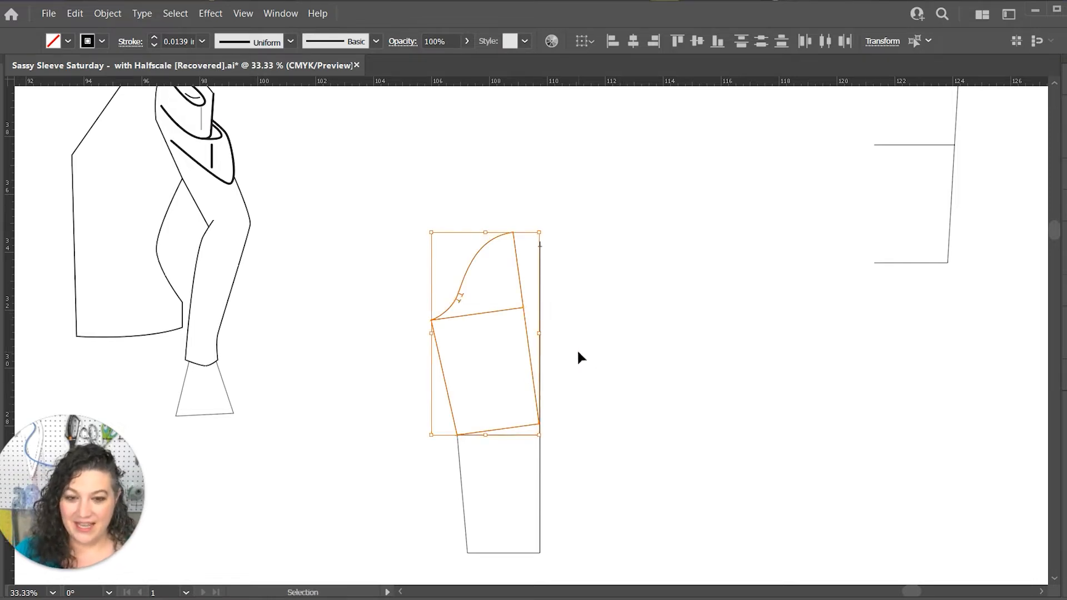
left_click(577, 348)
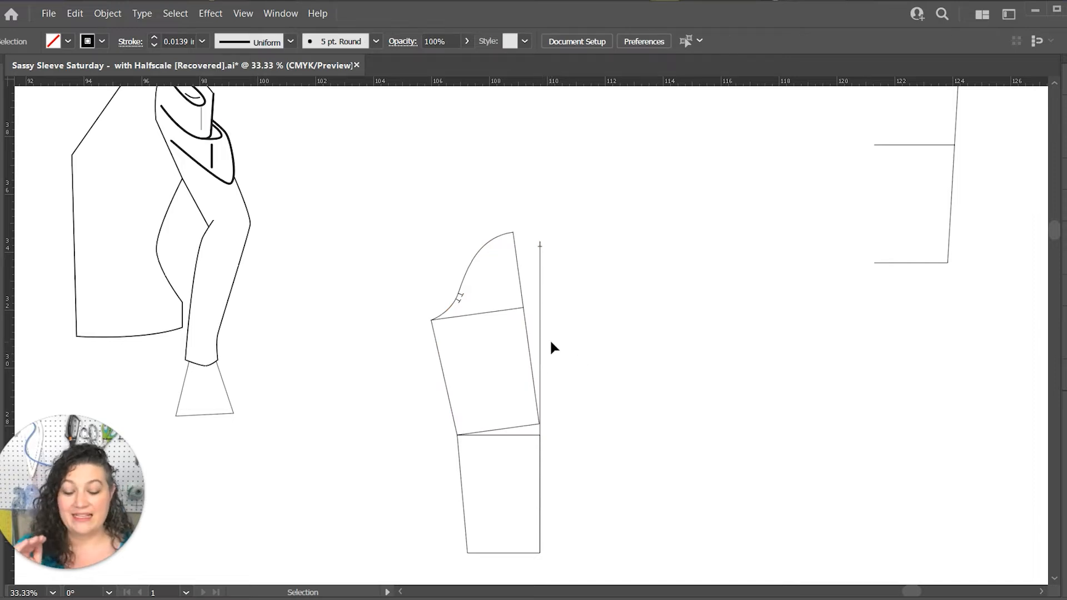
Draw two straight Pen lines through the rotated underarm and centre line intersection, one crossing the cap curve and the other the side seam.
key("p")
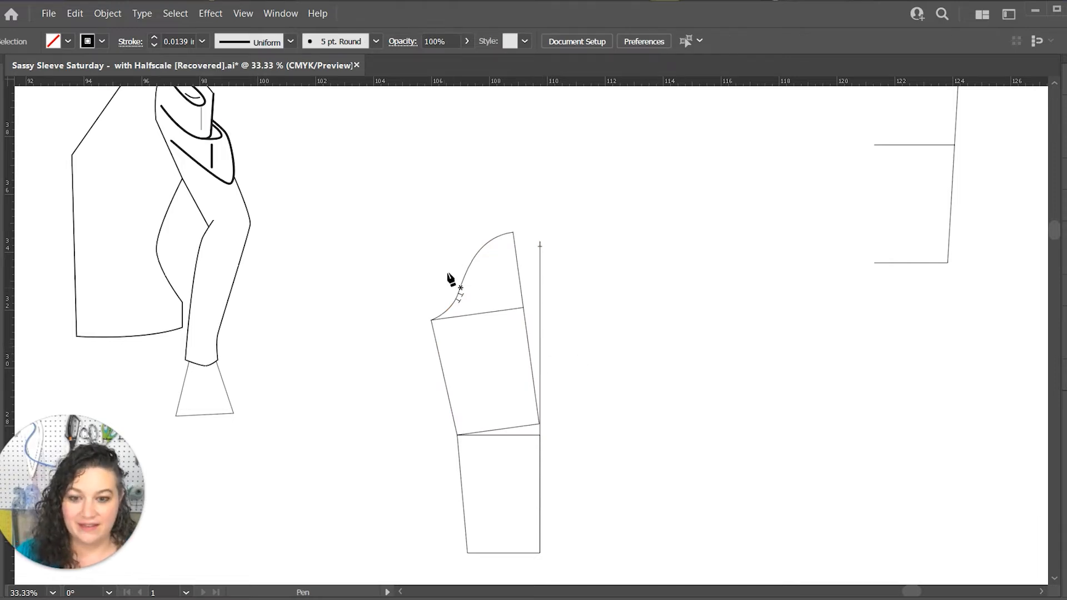
left_click(452, 262)
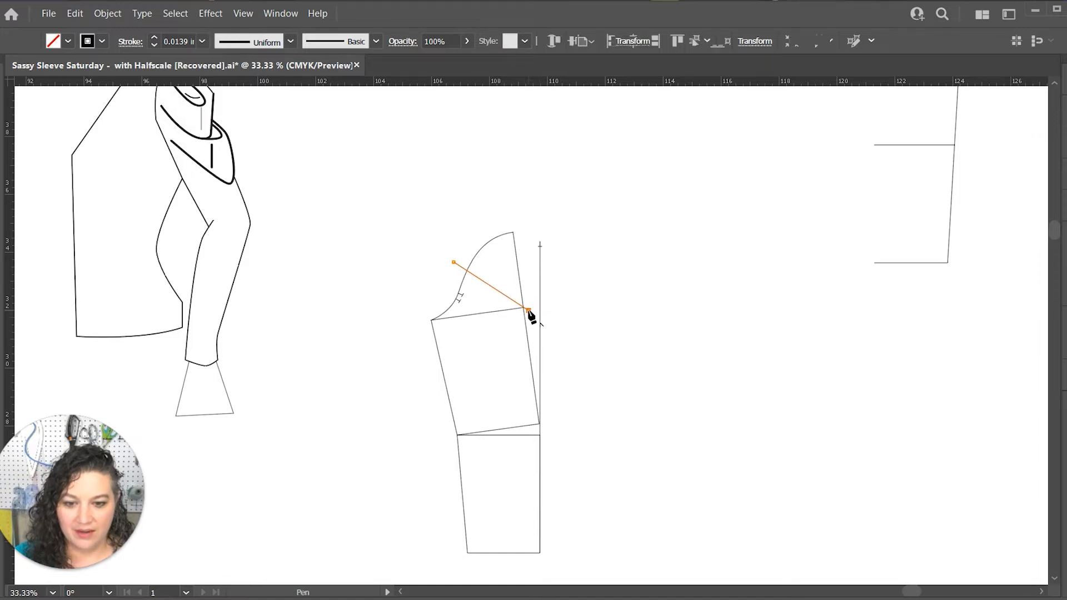
left_click(528, 309)
key("Return")
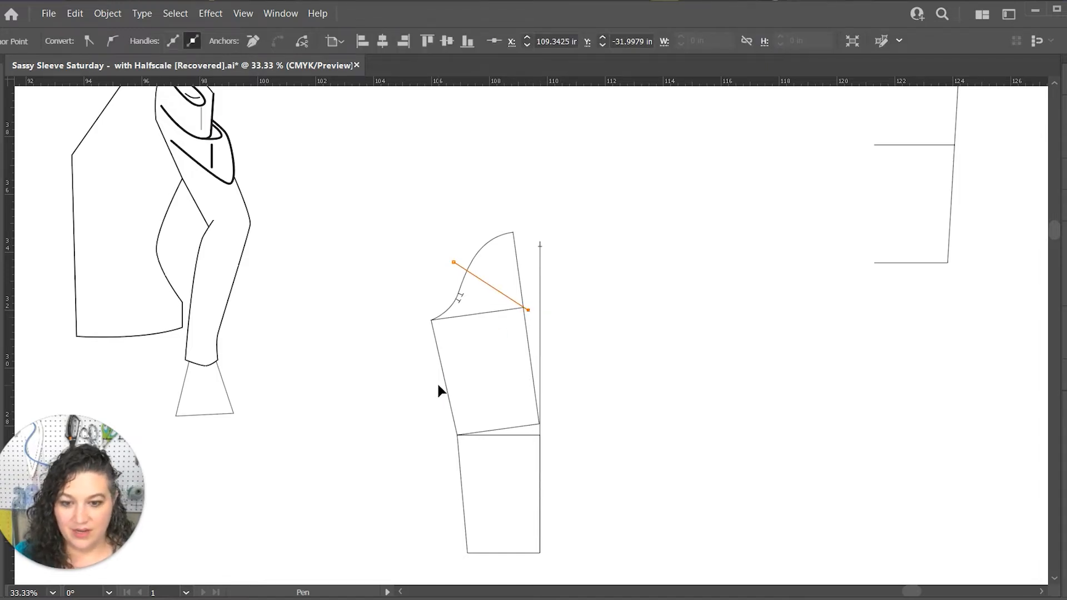
left_click(439, 384)
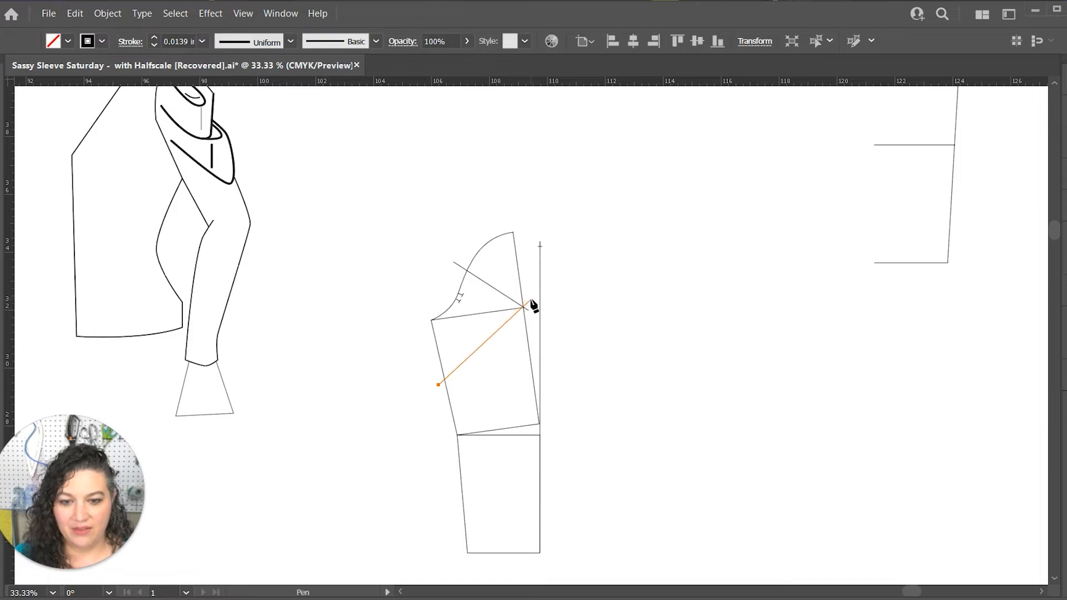
left_click(531, 301)
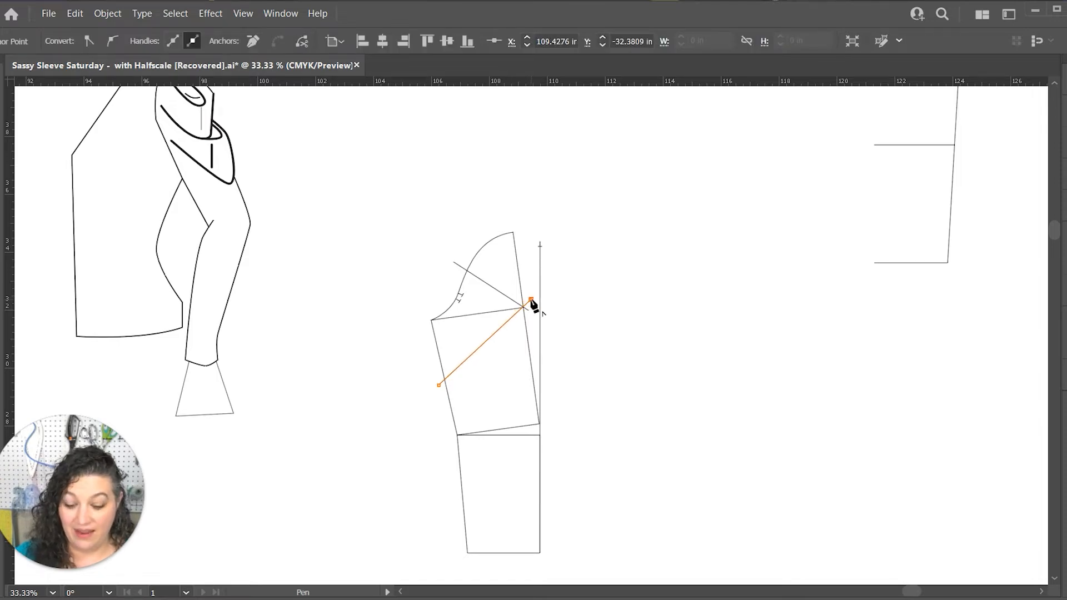
key("v")
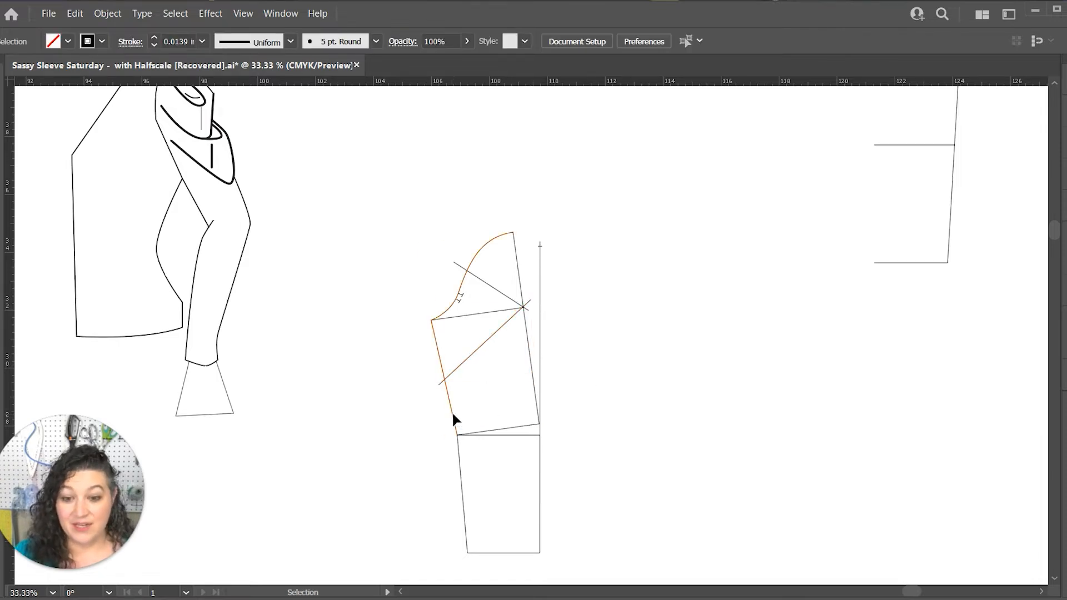
Cut the rotated section's side seam with the Scissors tool where the lower diagonal line crosses it.
left_click(453, 417)
key("c")
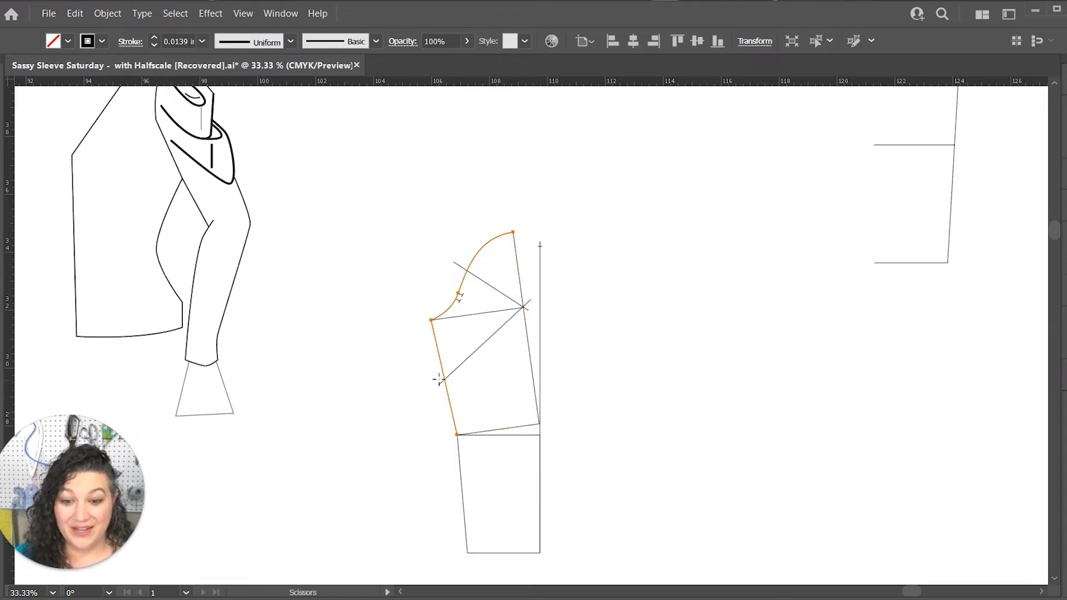
left_click(443, 381)
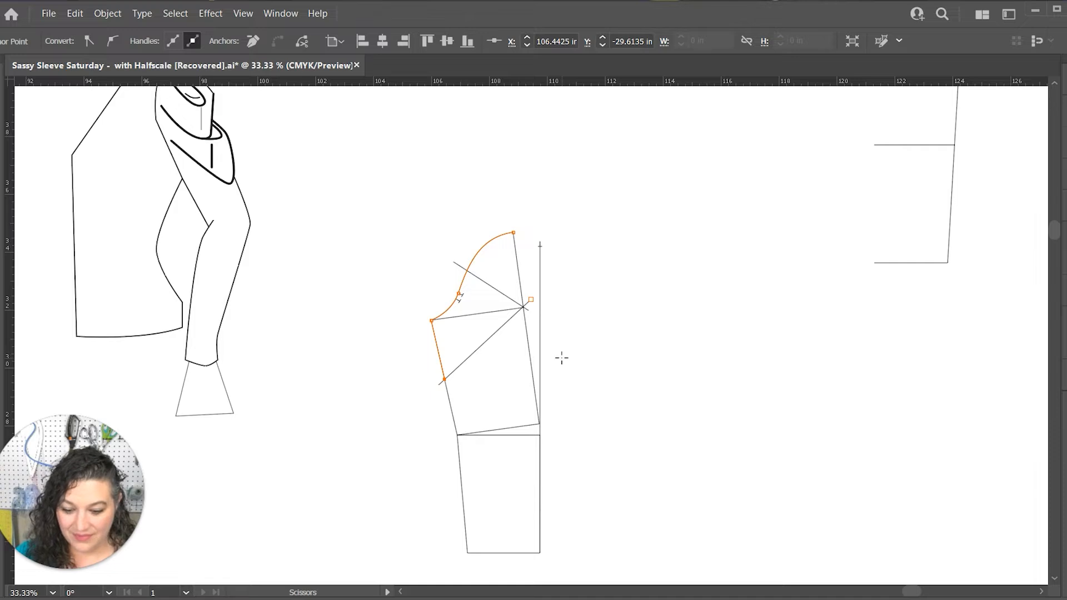
key("v")
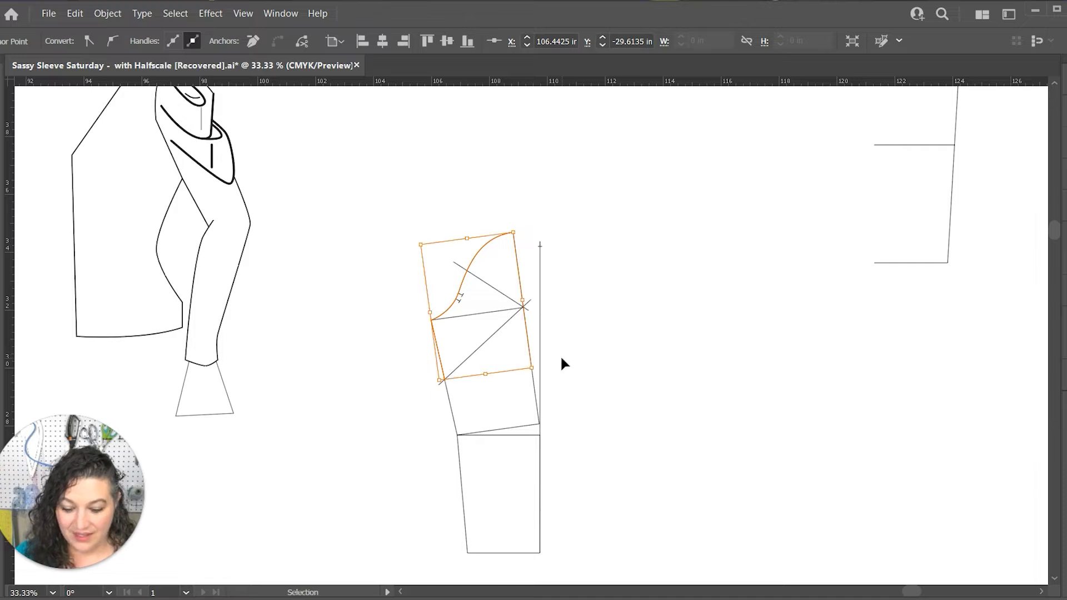
Cut the rotated centre line with the Scissors tool where the underarm line and both diagonals meet.
left_click(525, 320)
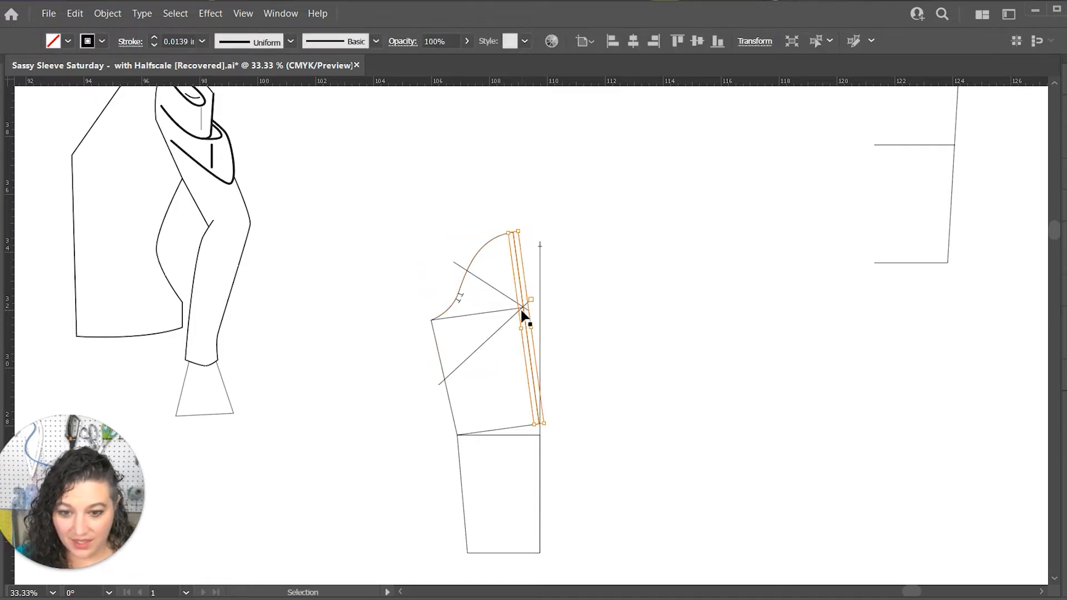
key("c")
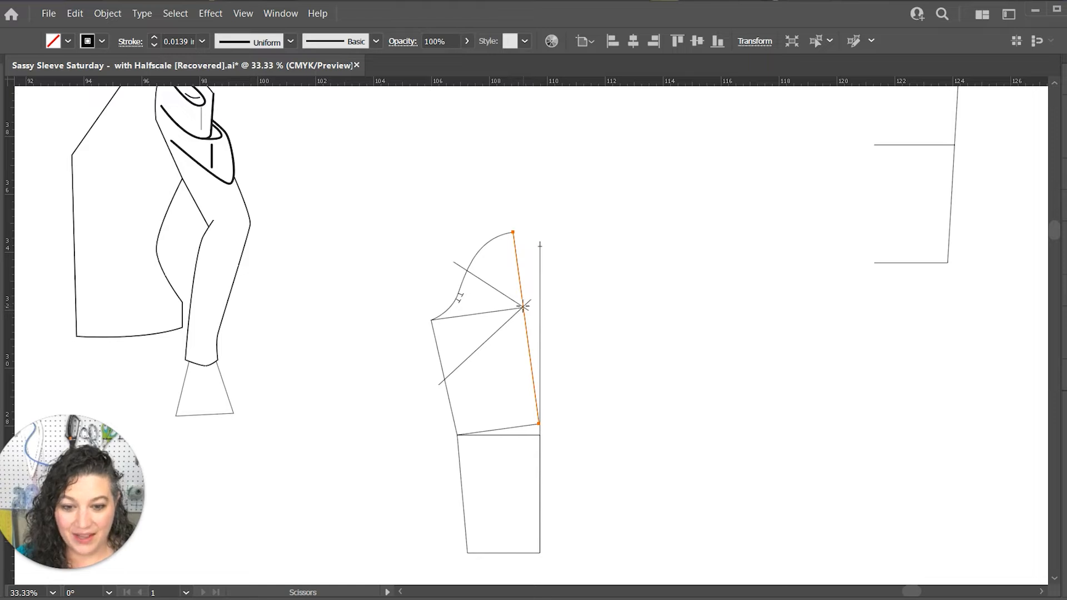
left_click(523, 307)
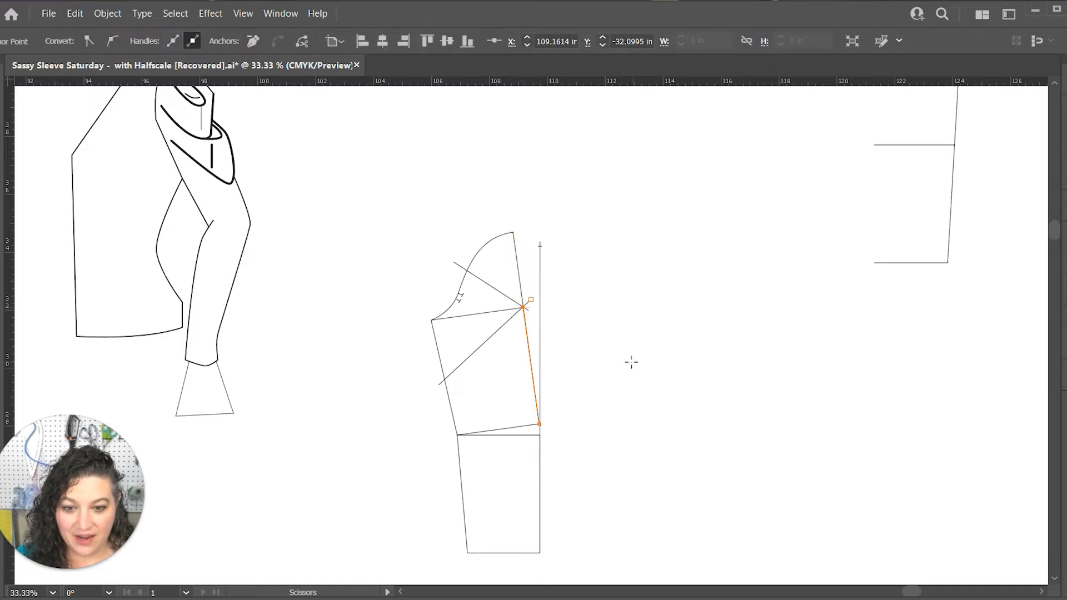
key("v")
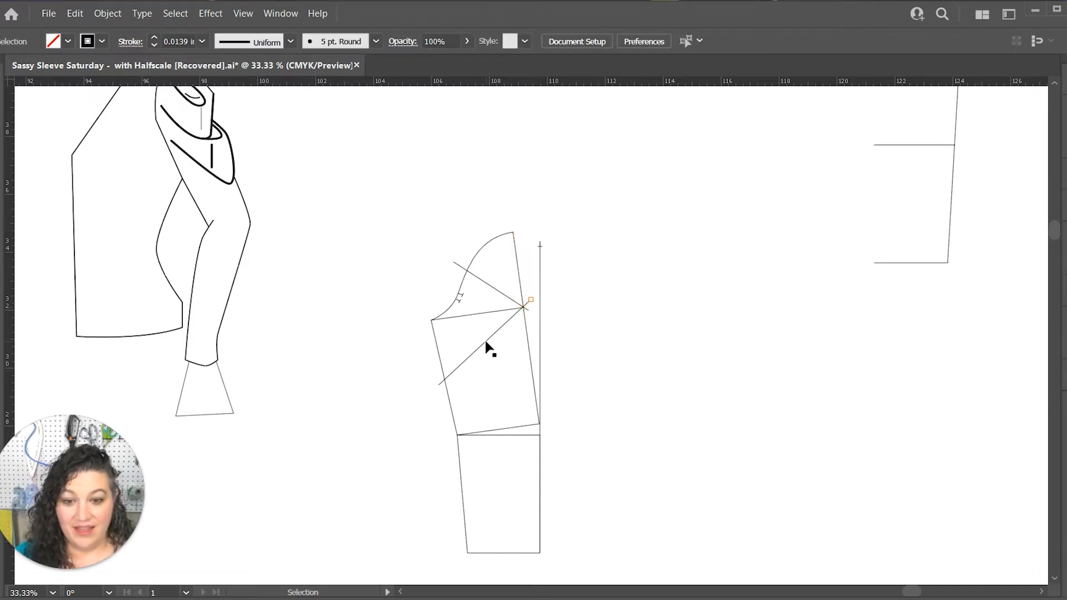
left_click(485, 342)
key("a")
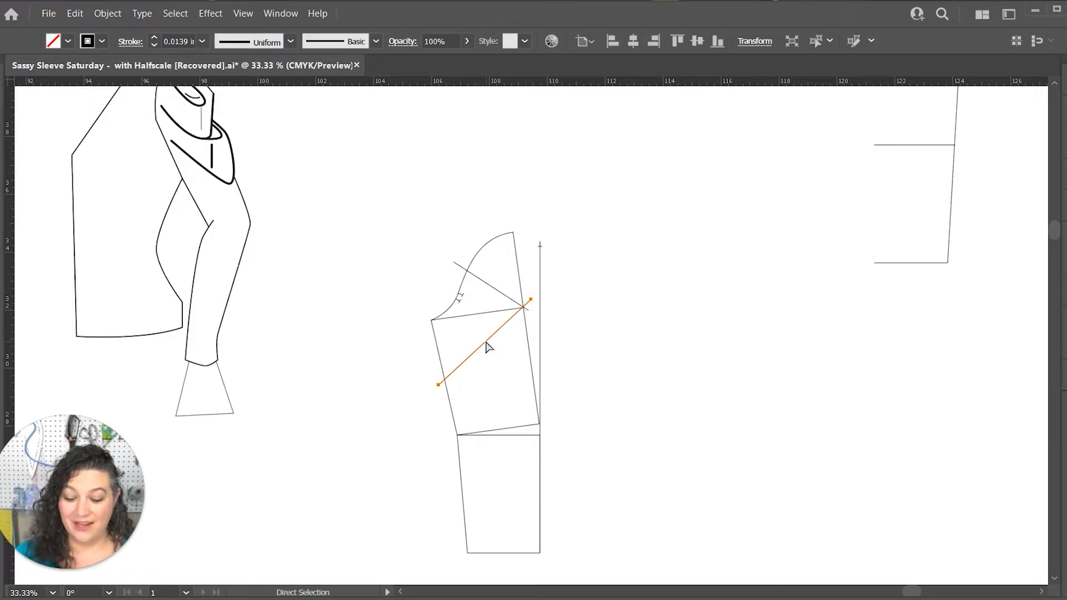
key("f")
key("v")
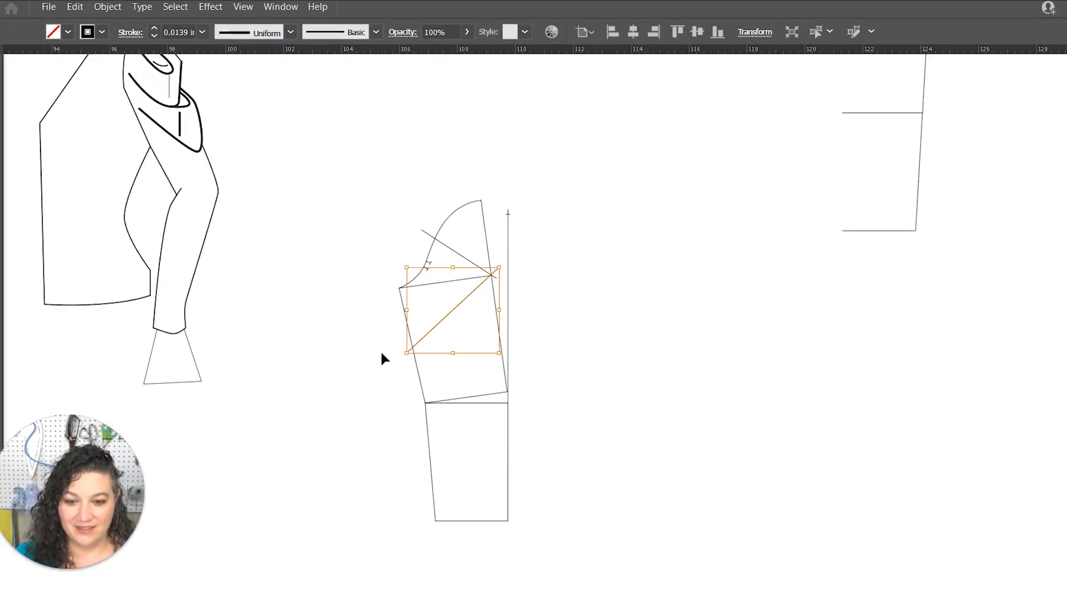
right_click(364, 327)
left_click(691, 357)
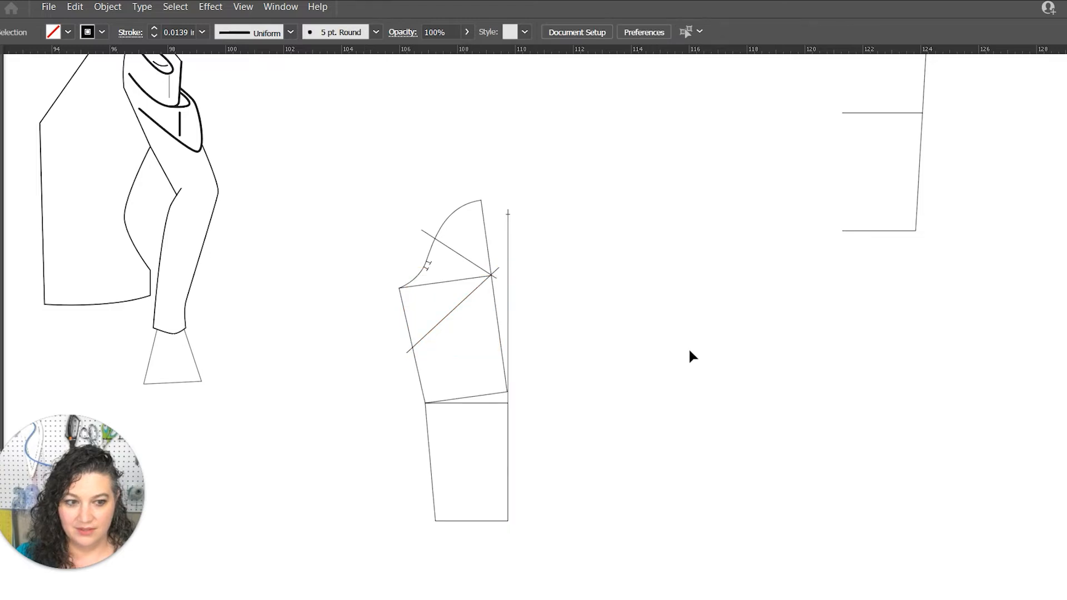
key("f")
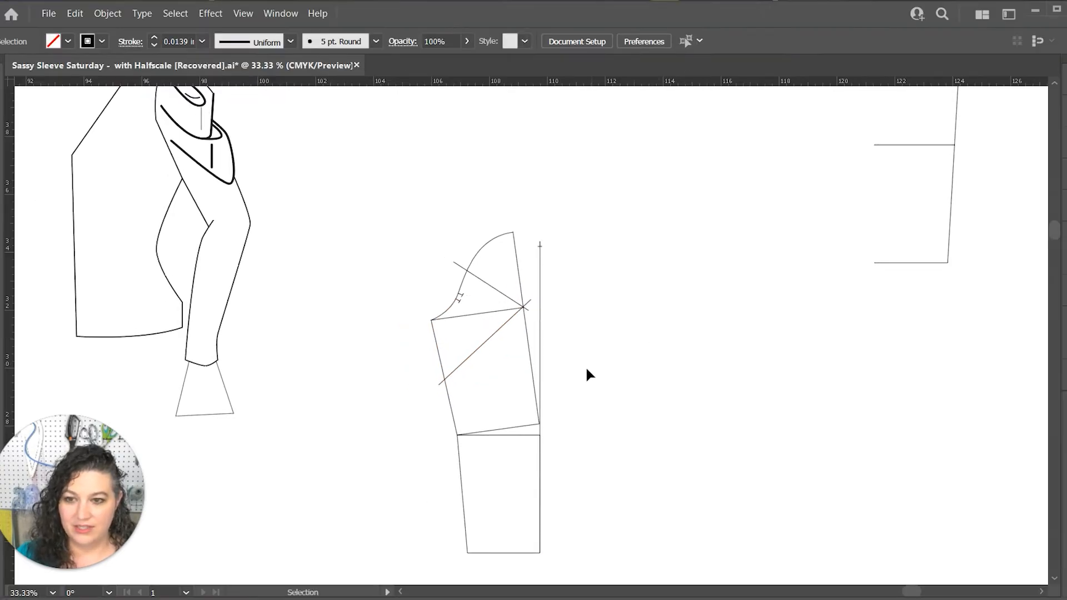
Duplicate the lower diagonal line in place.
left_click(474, 353)
left_click_drag(476, 355, 478, 359)
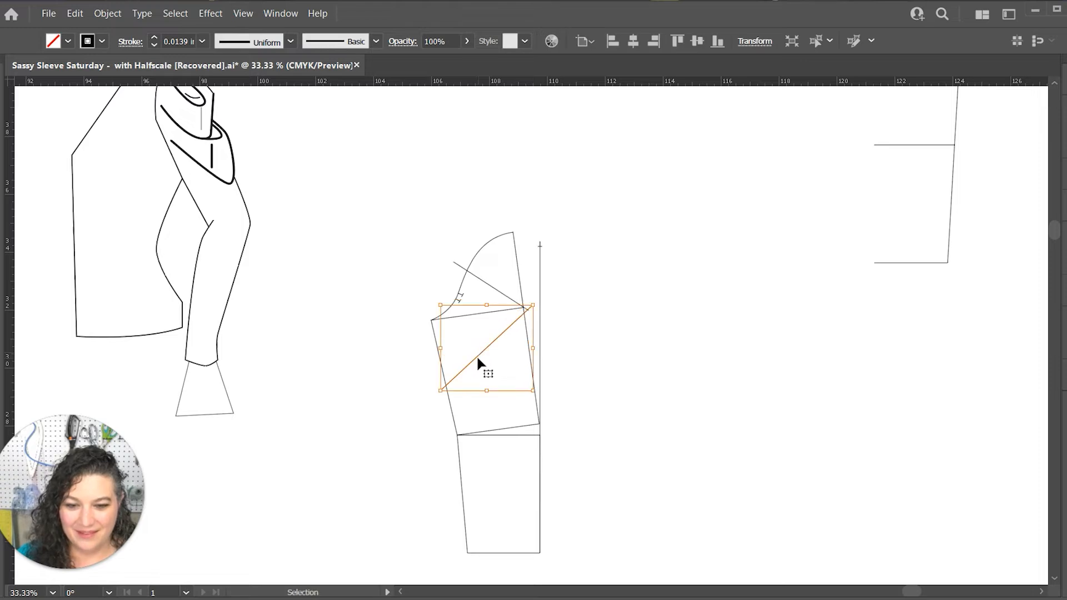
key("ctrl+z")
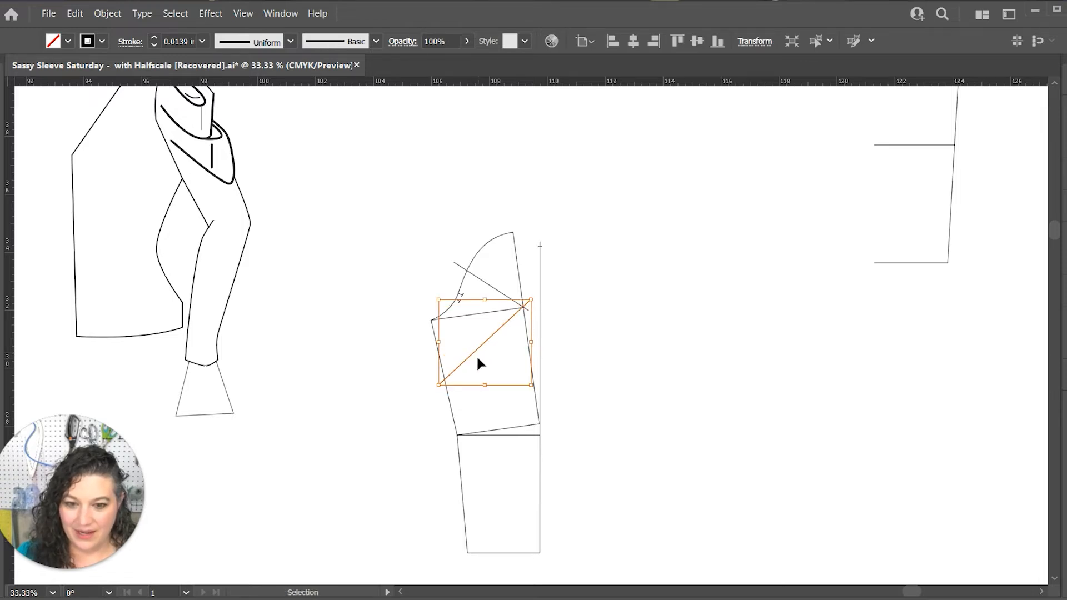
left_click(520, 393)
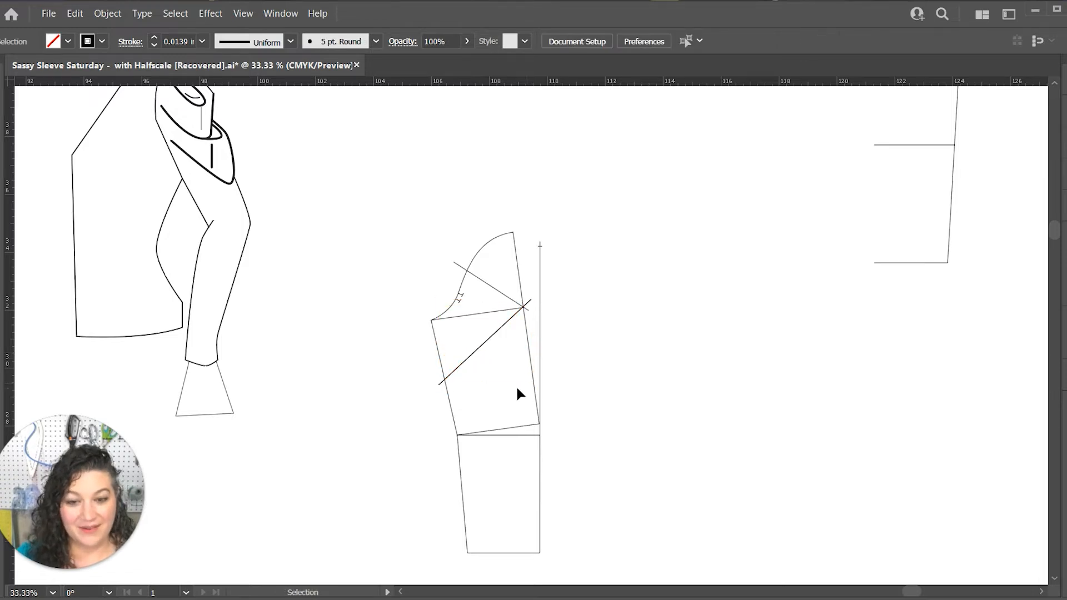
Rotate the upper sleeve section outward about the lower diagonal's side seam intersection, opening a wedge along the duplicated diagonal.
left_click(480, 349)
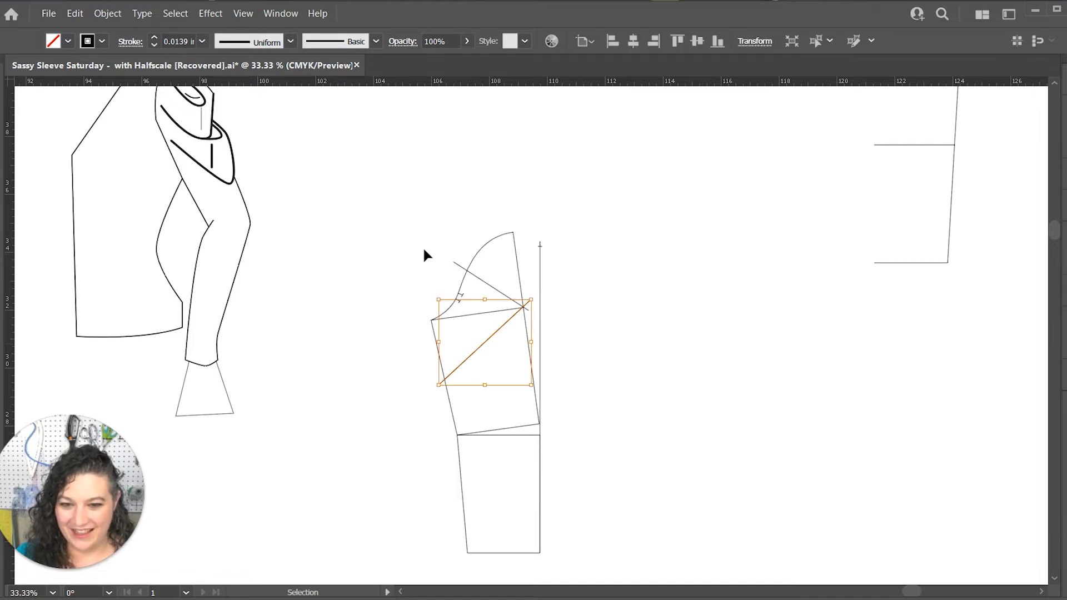
left_click(483, 314, "shift")
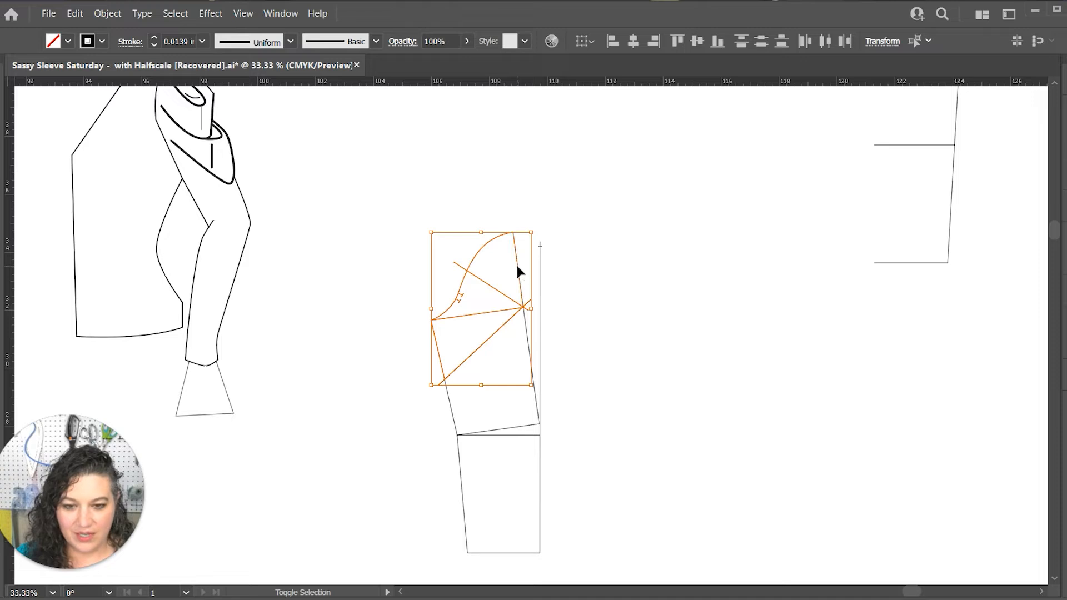
key("r")
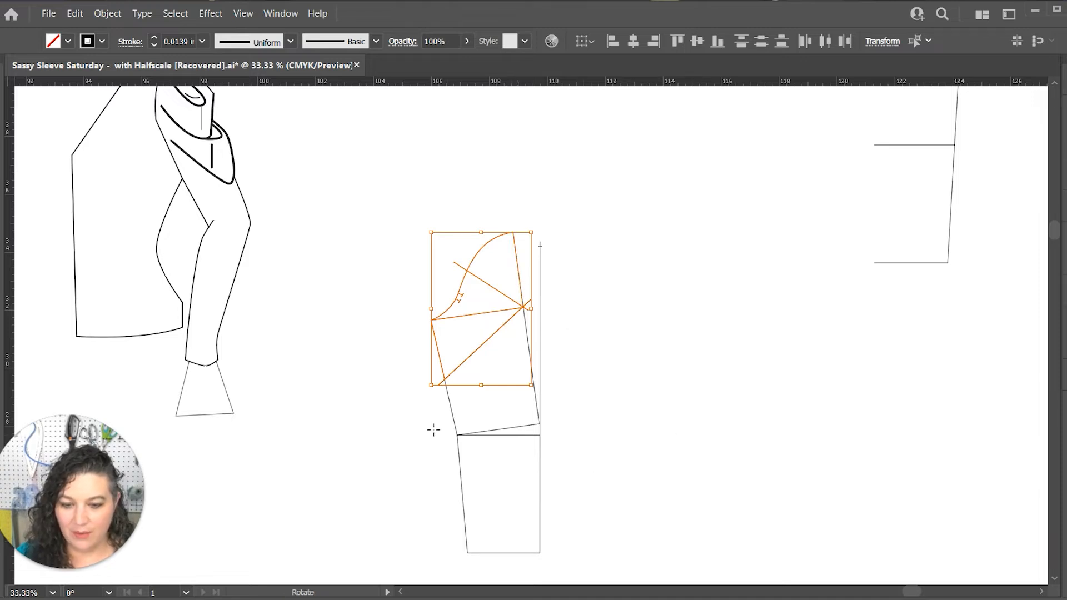
left_click(445, 379)
left_click_drag(515, 264, 478, 229)
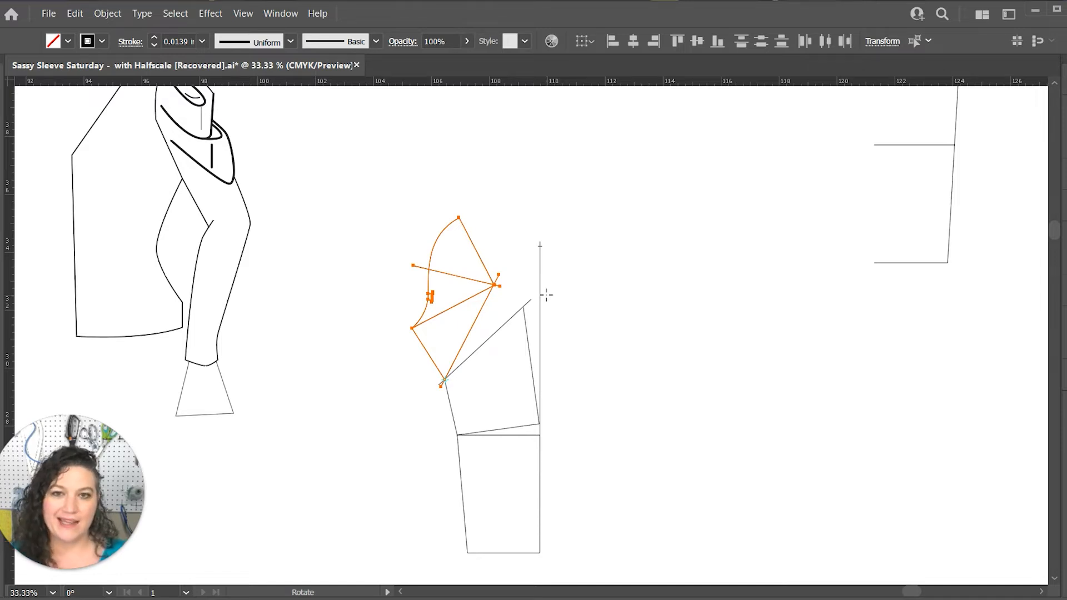
key("v")
left_click(579, 262)
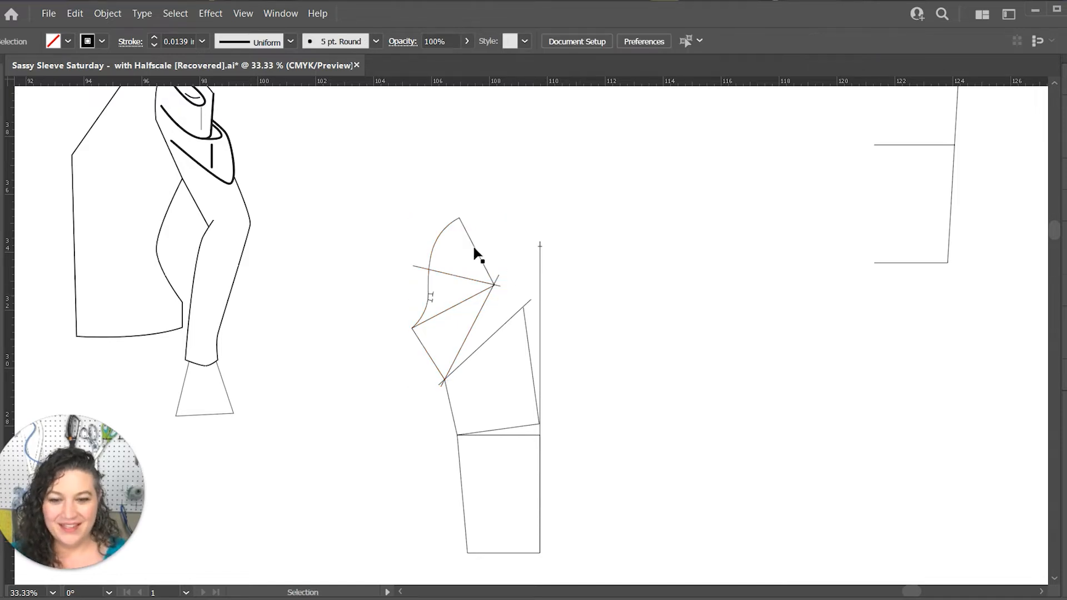
Cut the cap curve with the Scissors tool where the upper diagonal line crosses it.
left_click(477, 258)
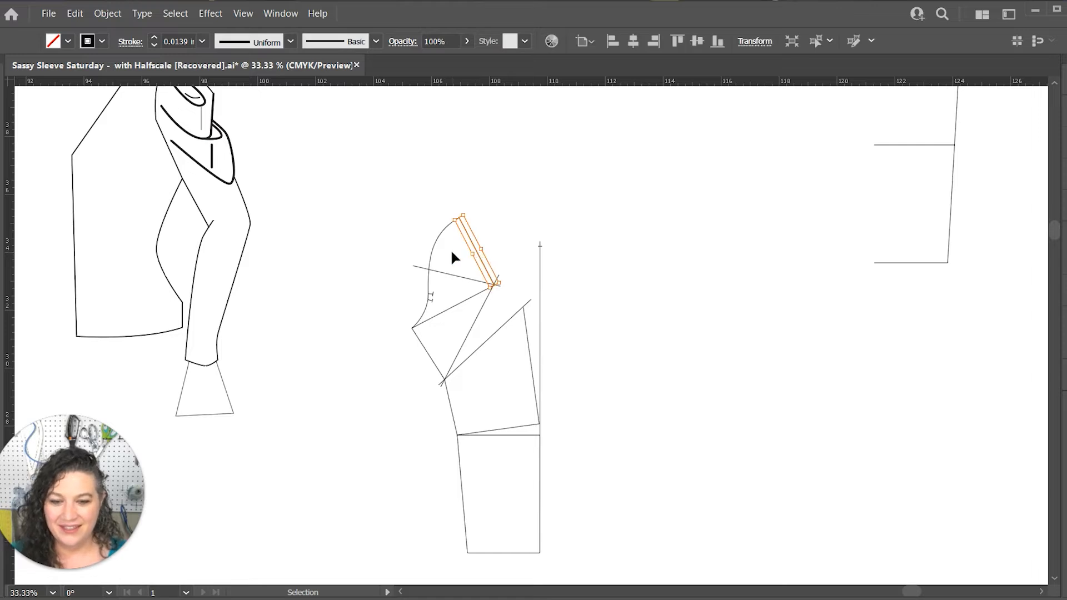
left_click(453, 277)
left_click(436, 254)
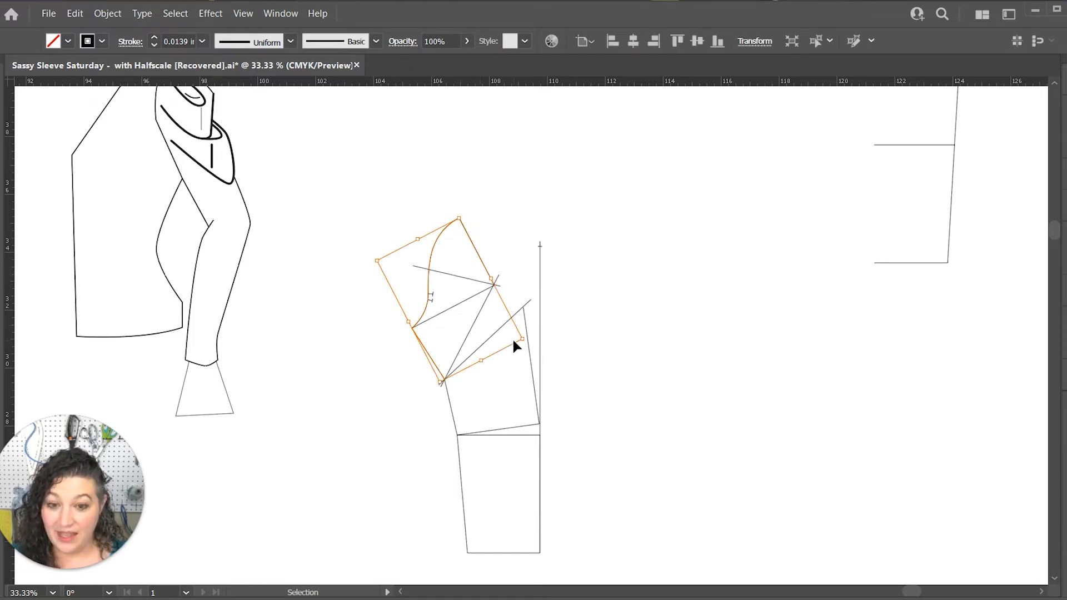
key("c")
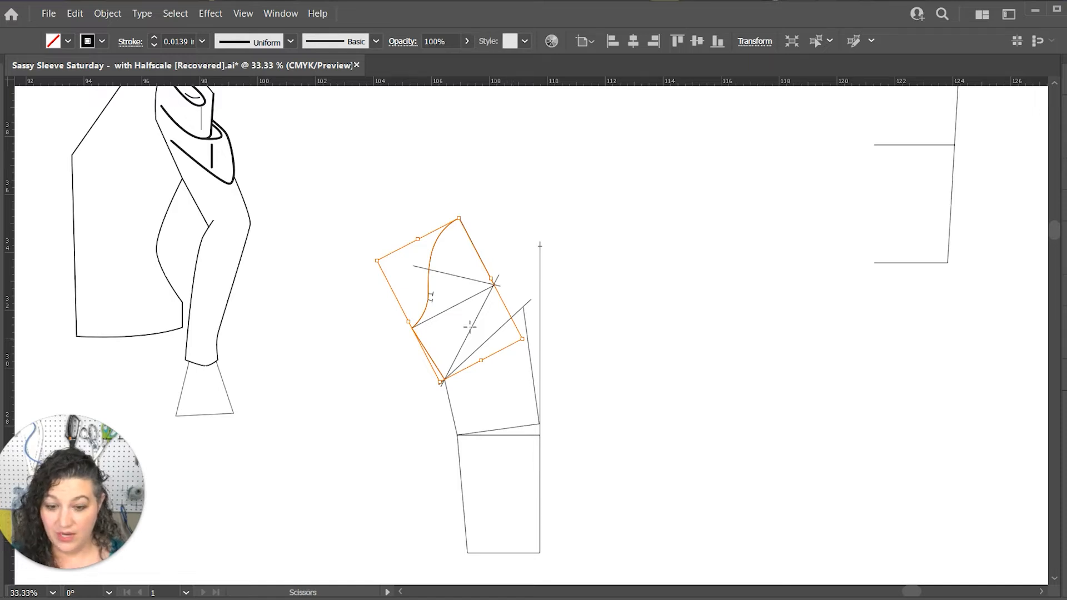
left_click(428, 269)
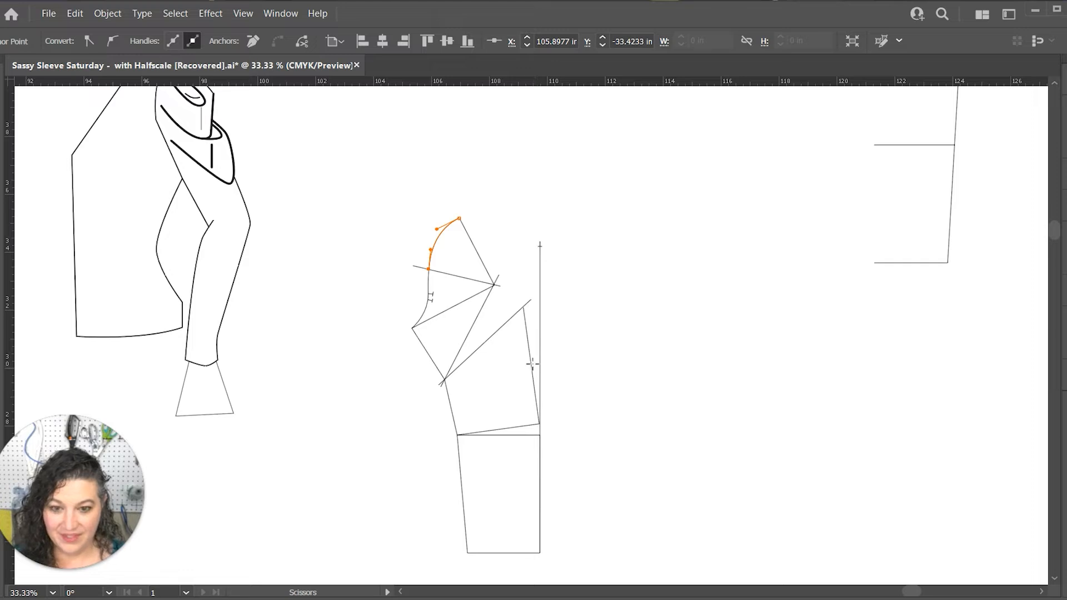
key("v")
left_click(478, 278)
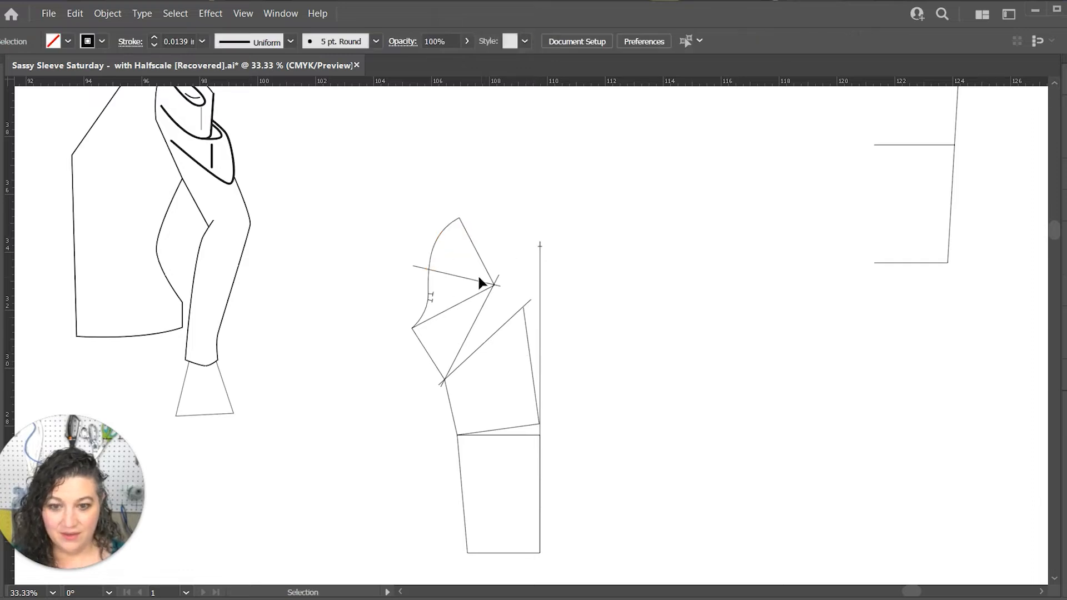
Duplicate the upper diagonal line in place.
left_click(468, 279)
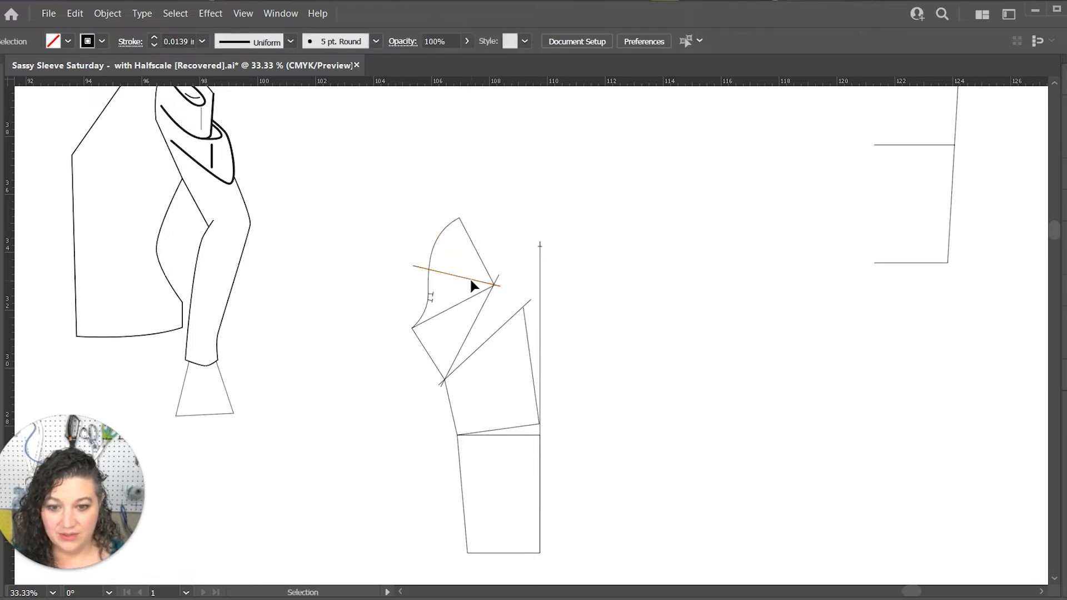
key("a")
key("v")
left_click(491, 253)
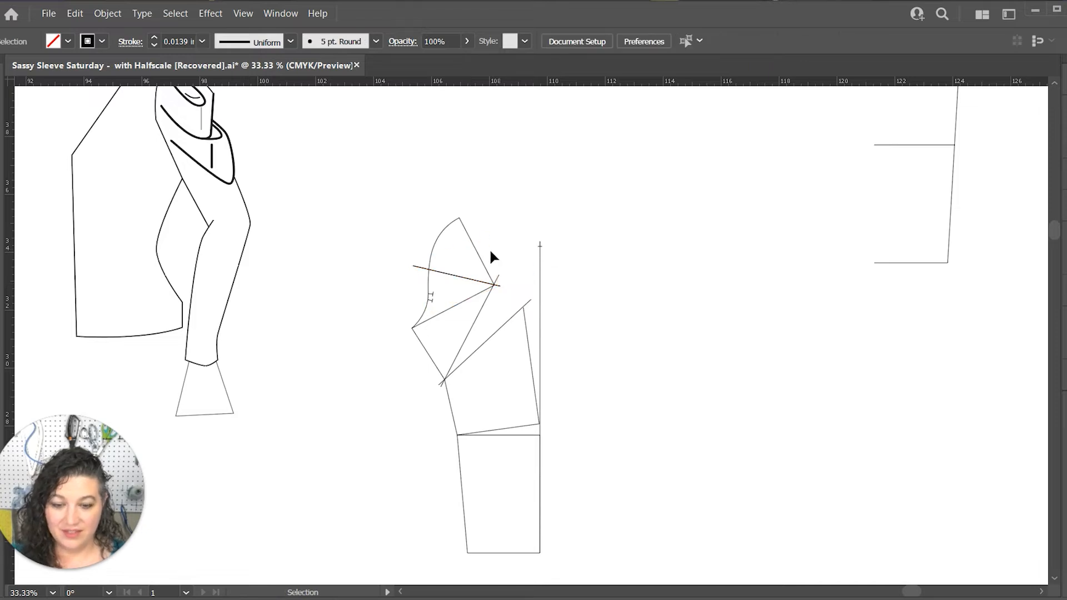
Rotate the top cap piece with one diagonal copy about the cut point on the cap curve to open a second wedge.
left_click(455, 272)
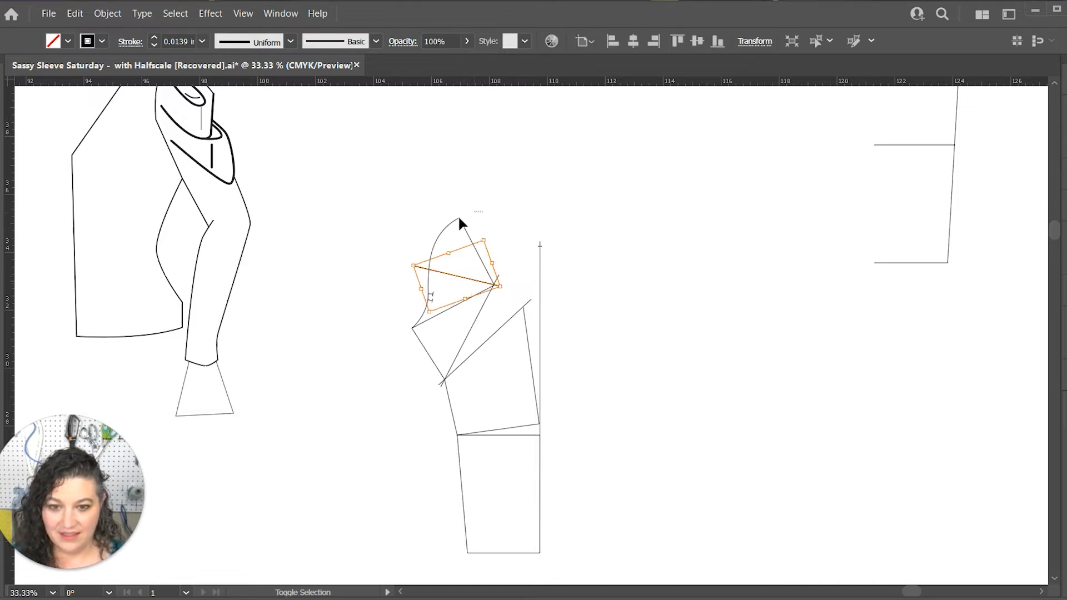
left_click(435, 242, "shift")
key("r")
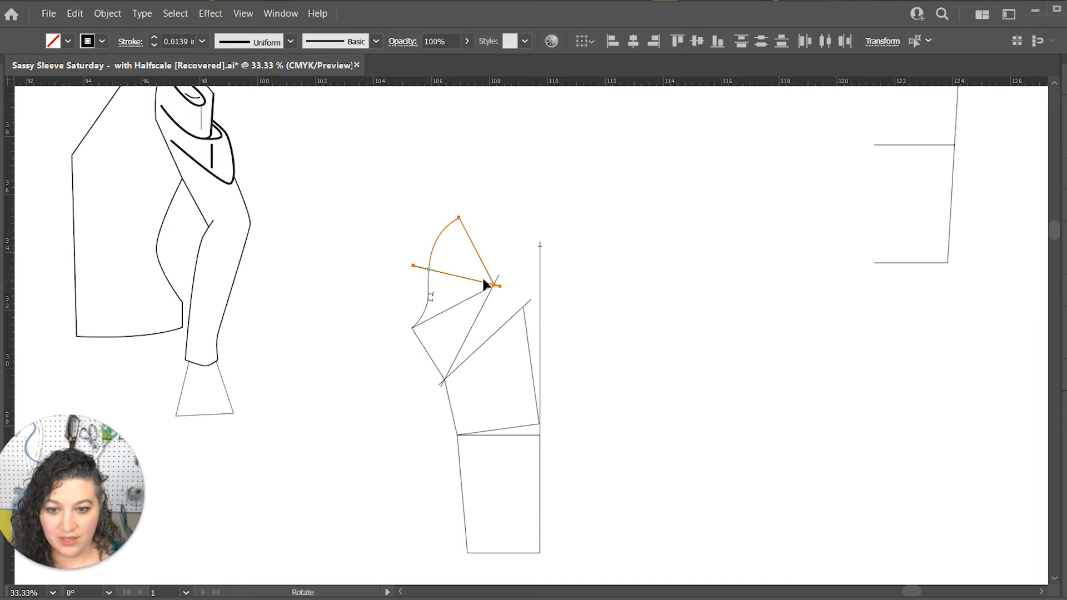
left_click_drag(493, 284, 517, 254)
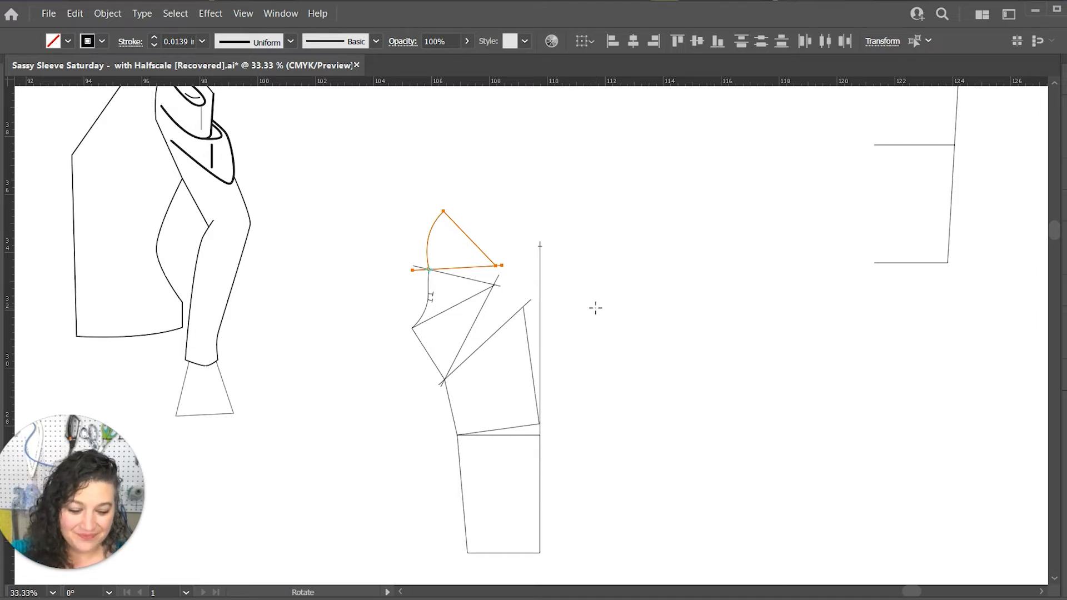
key("v")
left_click(615, 306)
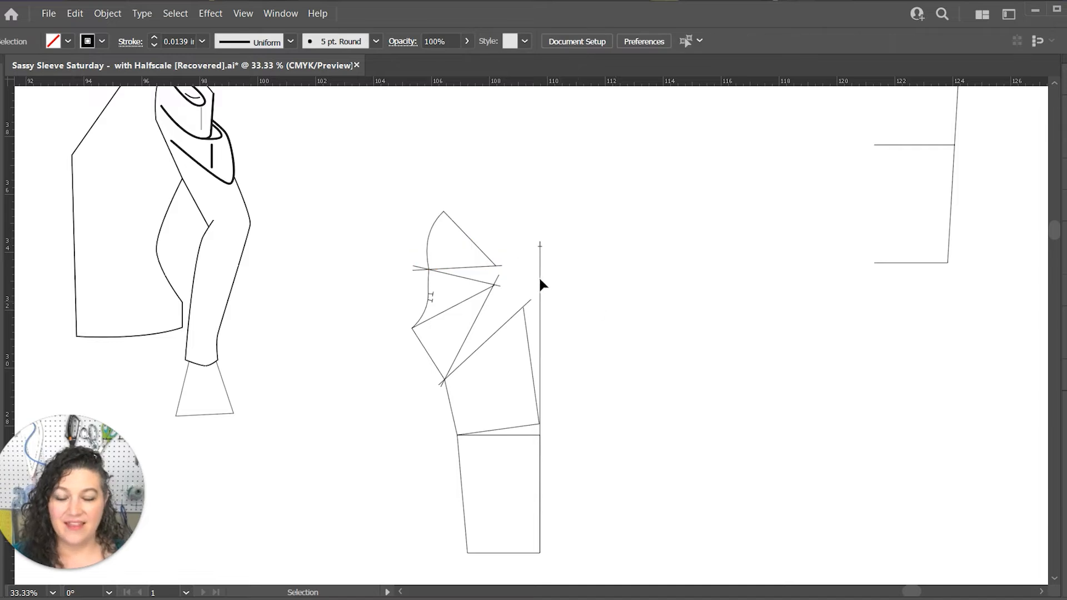
Draw a 6 in line at 0° starting from the top point of the rotated sleeve cap.
key("backslash")
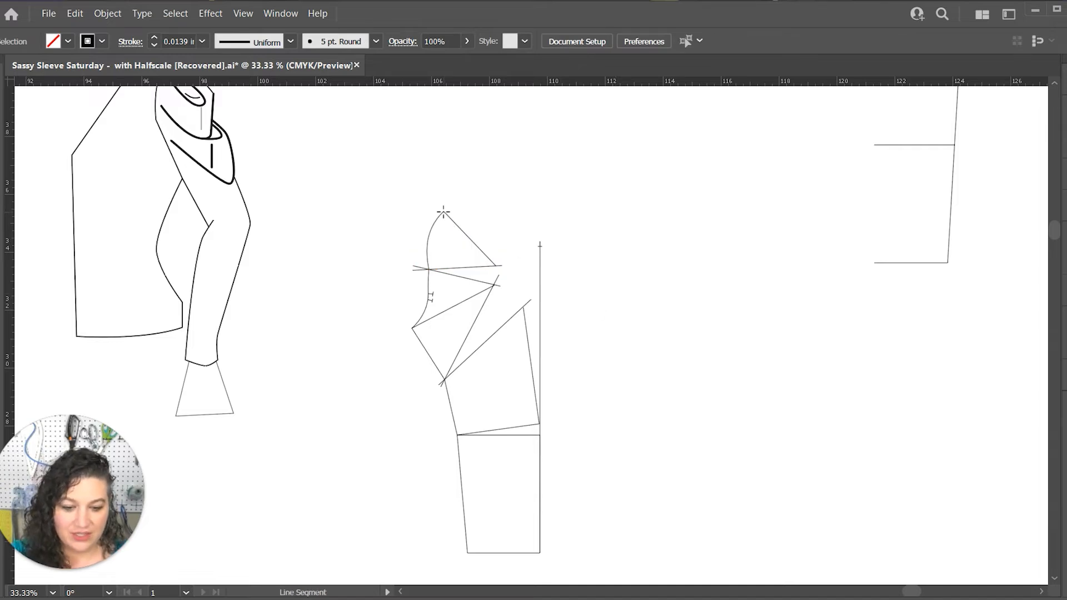
left_click(444, 212)
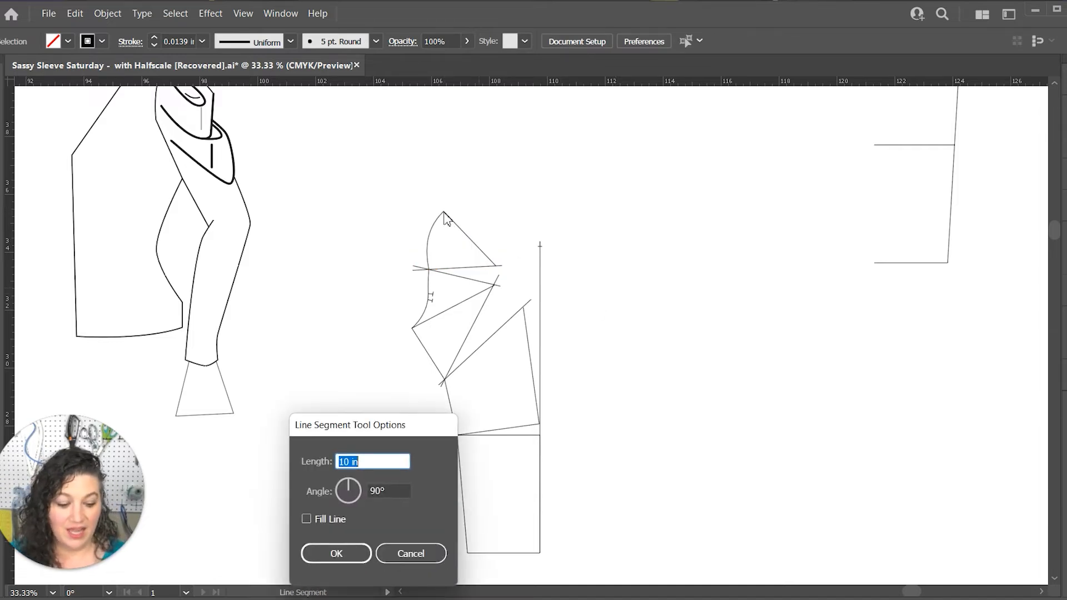
type("6")
key("Tab")
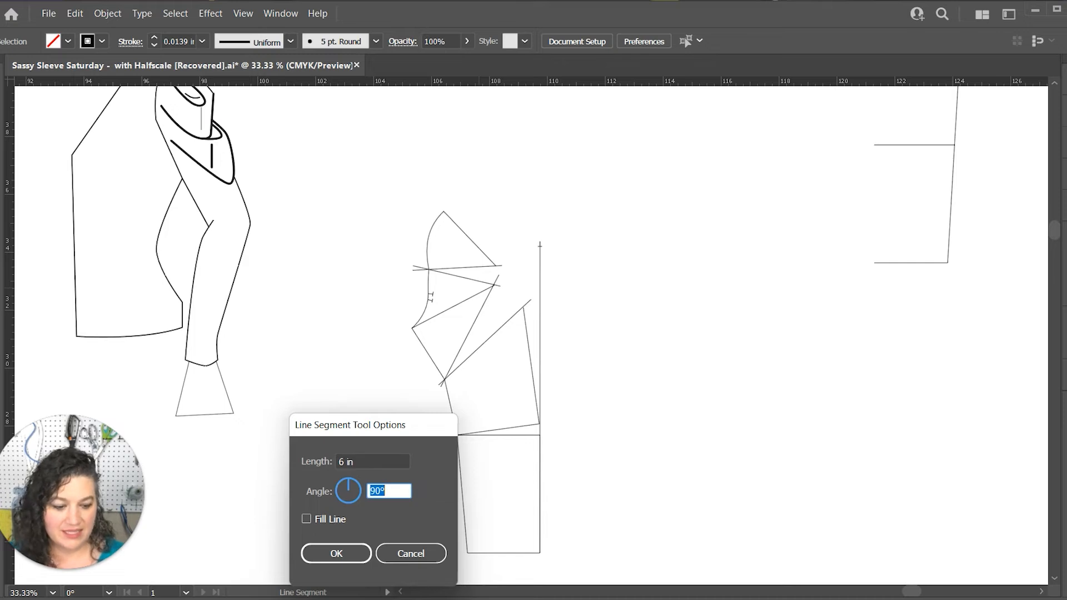
type("0")
key("Return")
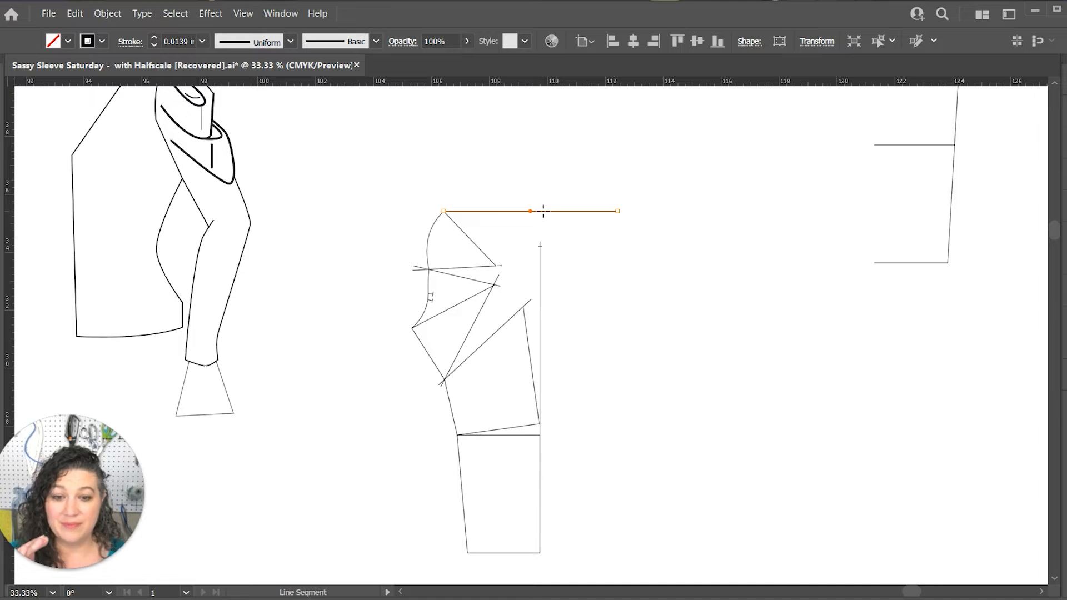
Extend the vertical centre line upward to meet the horizontal line at the cap's top.
key("v")
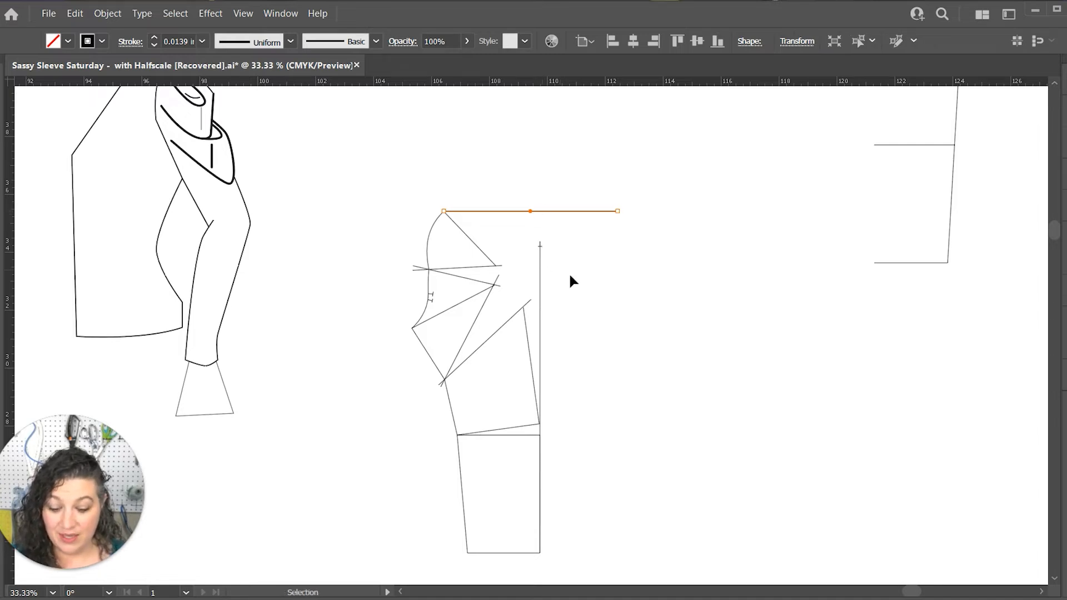
left_click(549, 279)
left_click(538, 277)
left_click_drag(539, 243, 538, 213)
left_click(554, 225)
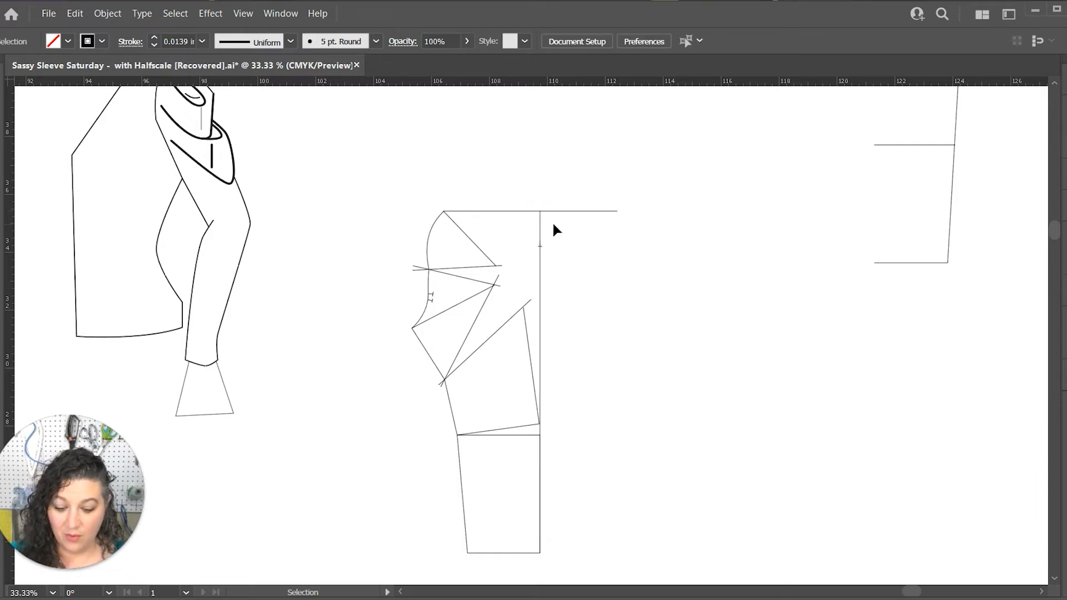
Draw a 1.5 in line at 90° upward from where the centre line meets the horizontal line.
key("backslash")
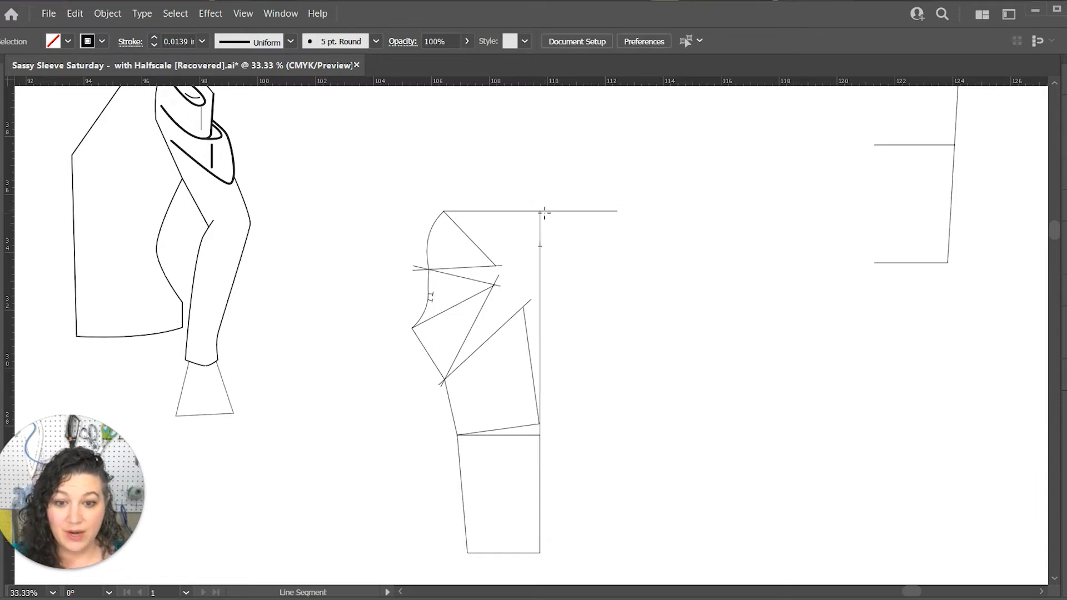
left_click(539, 212)
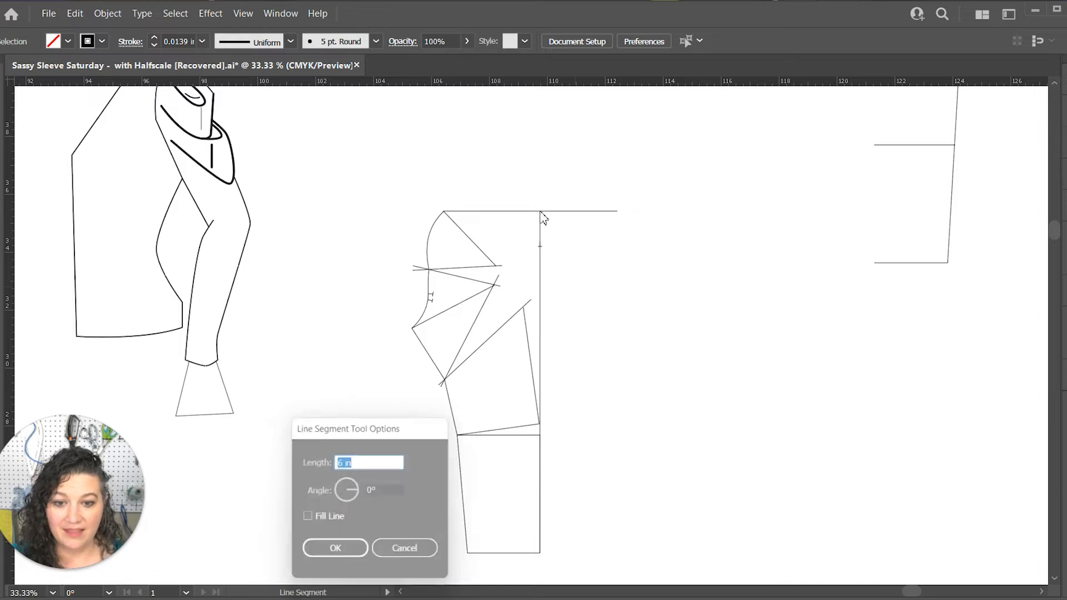
type("1.5")
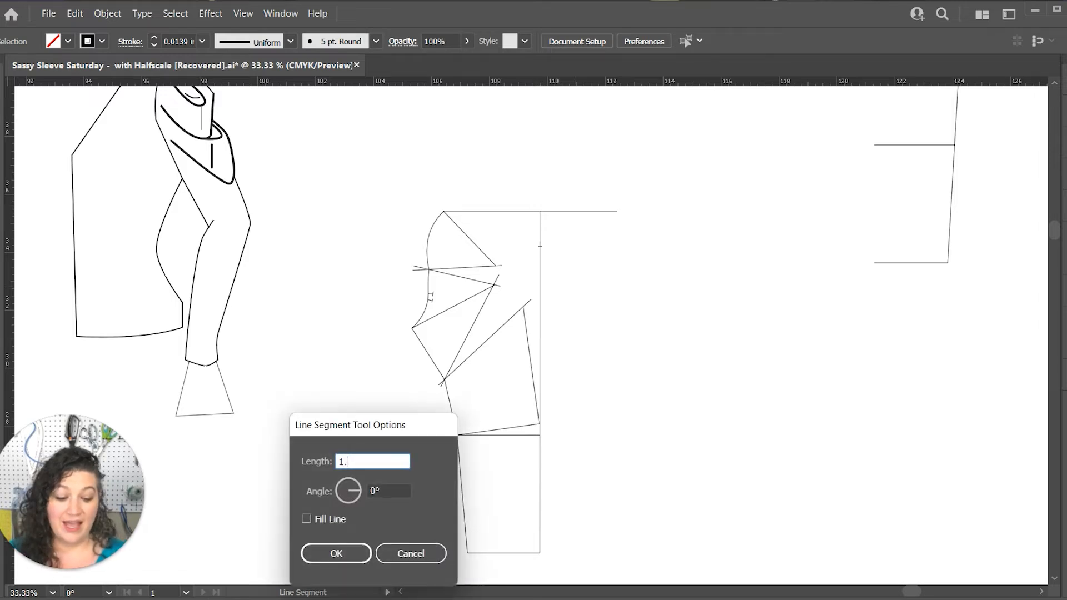
key("Tab")
type("90")
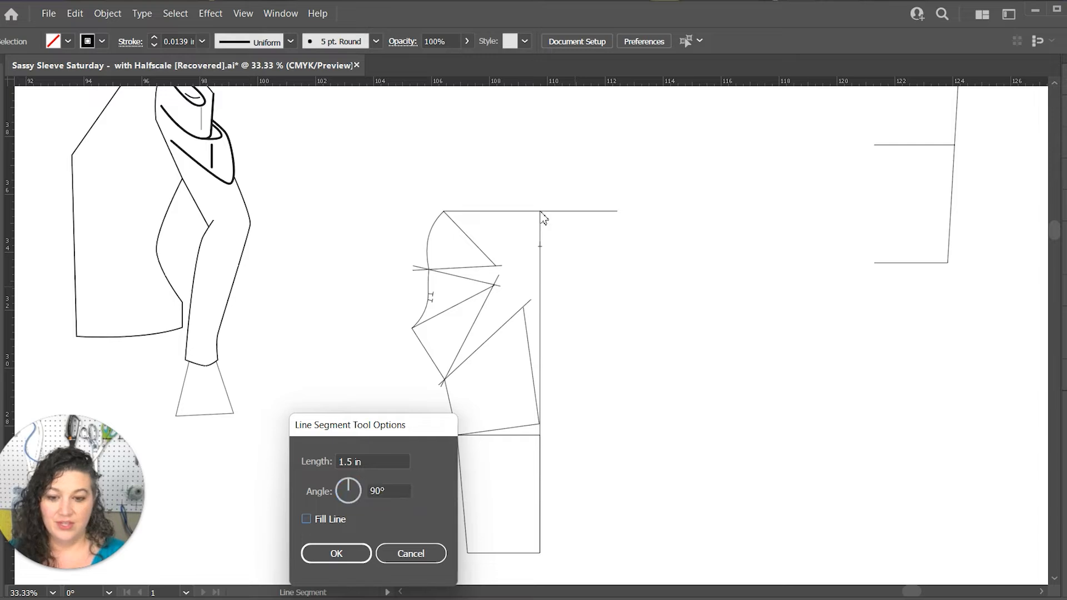
key("Return")
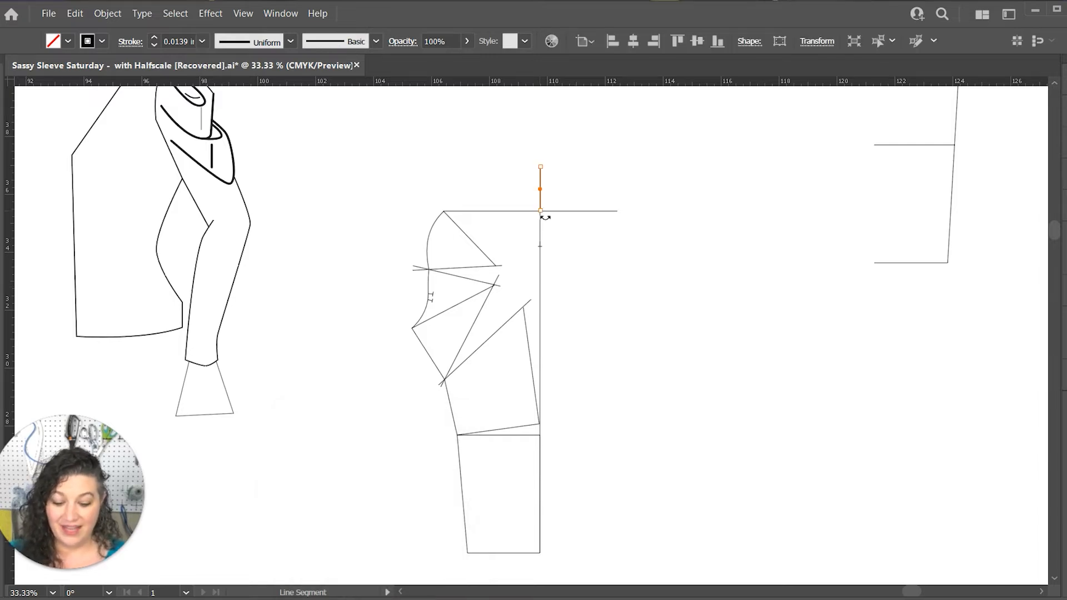
key("v")
left_click(589, 260)
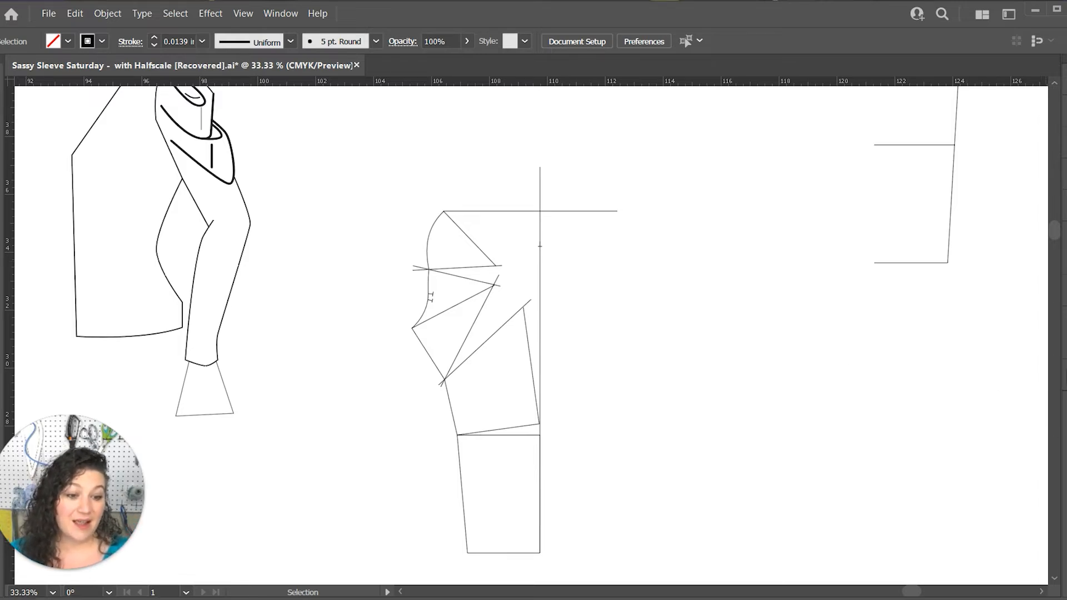
Lock the Cowel Sleeve layer and make Layer 10 the active layer.
left_click(1064, 373)
left_click(861, 383)
left_click(927, 366)
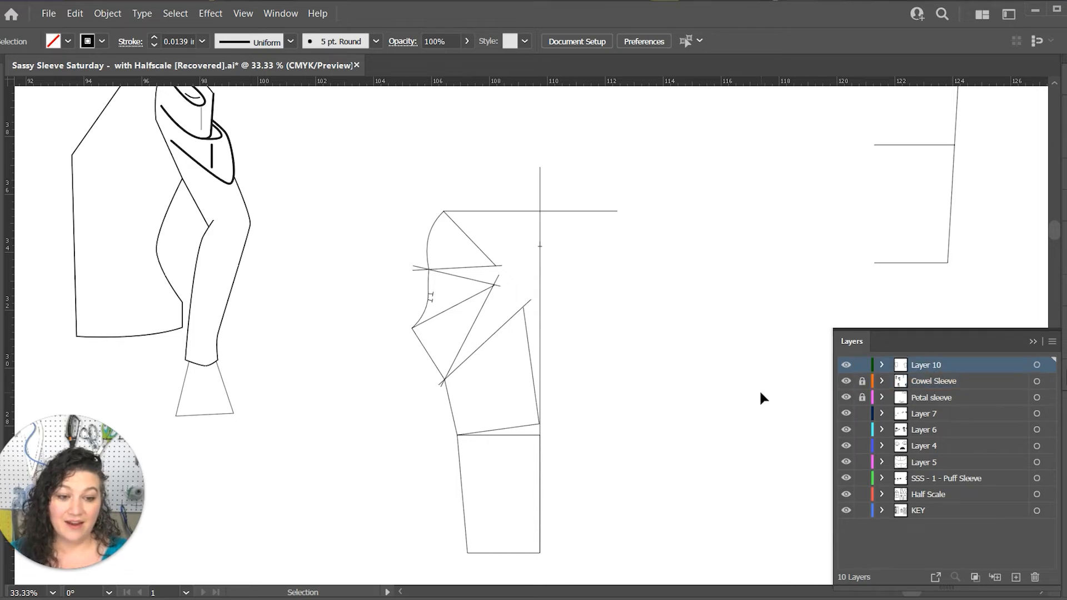
left_click(1033, 341)
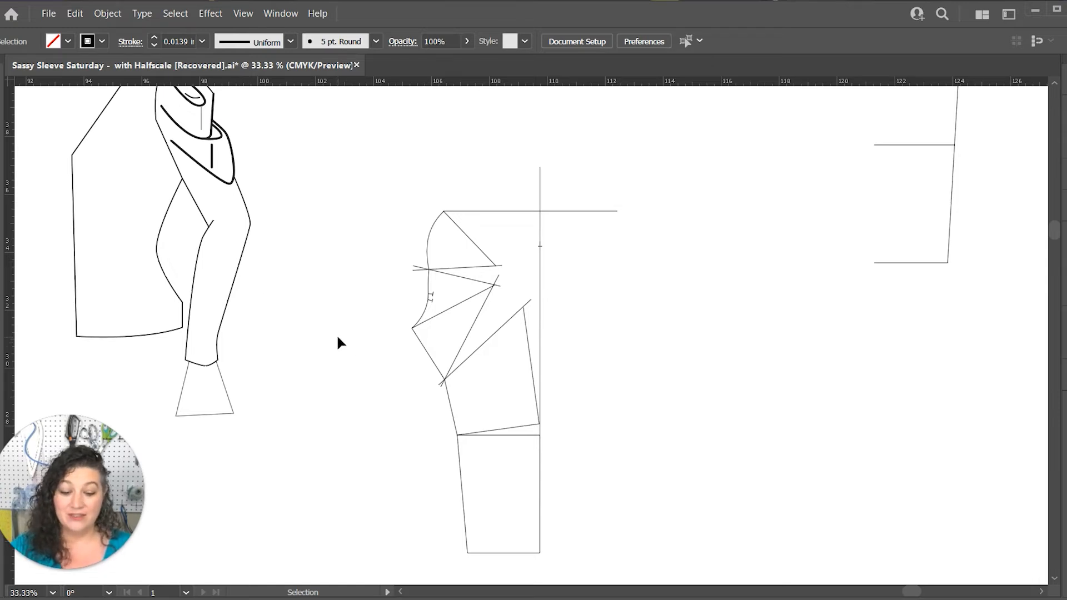
Draw a curved side seam with the Pen tool from the underarm point to the hem corner, followed by a straight hem to the centre line.
key("p")
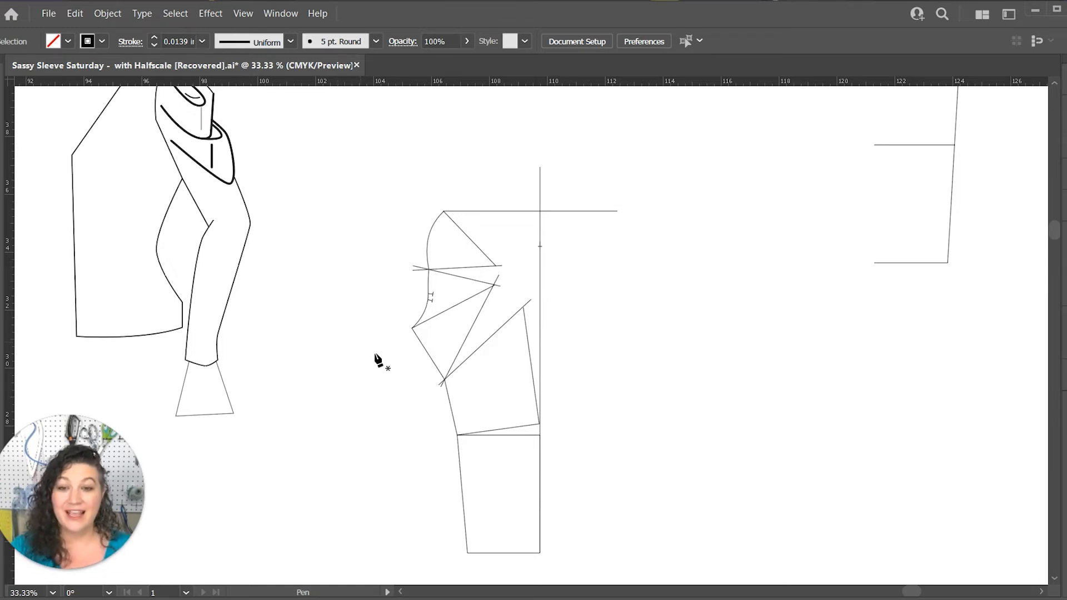
left_click(411, 327)
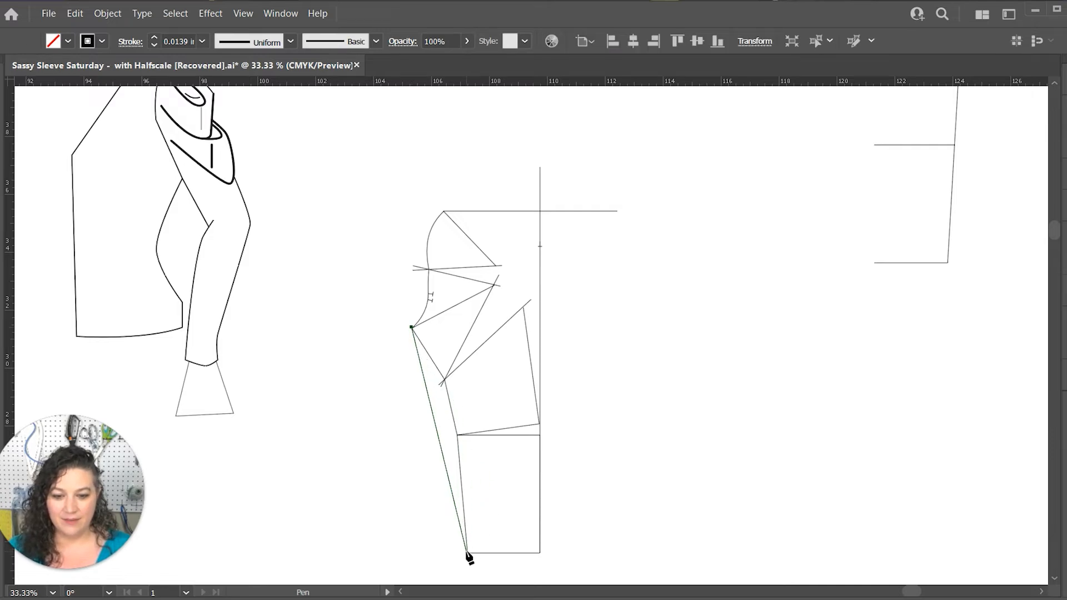
left_click_drag(466, 551, 473, 529)
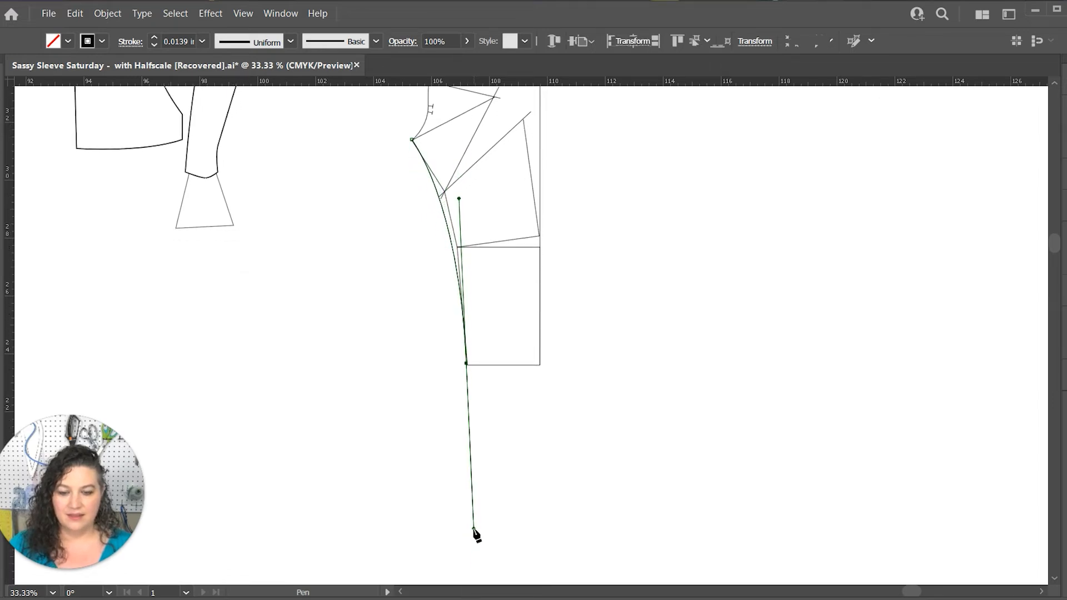
left_click(467, 364)
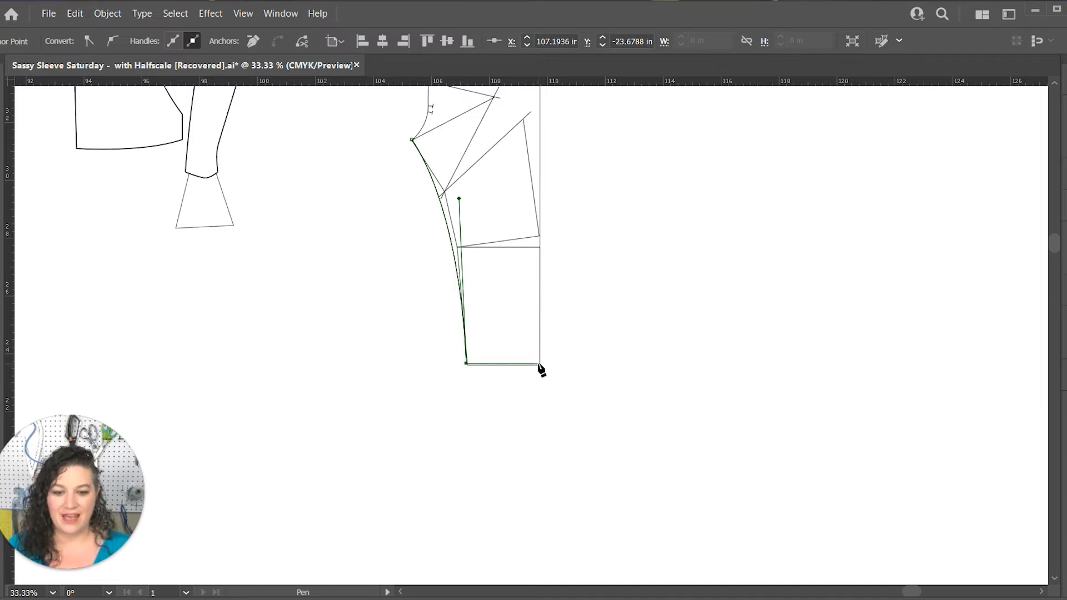
left_click(539, 365)
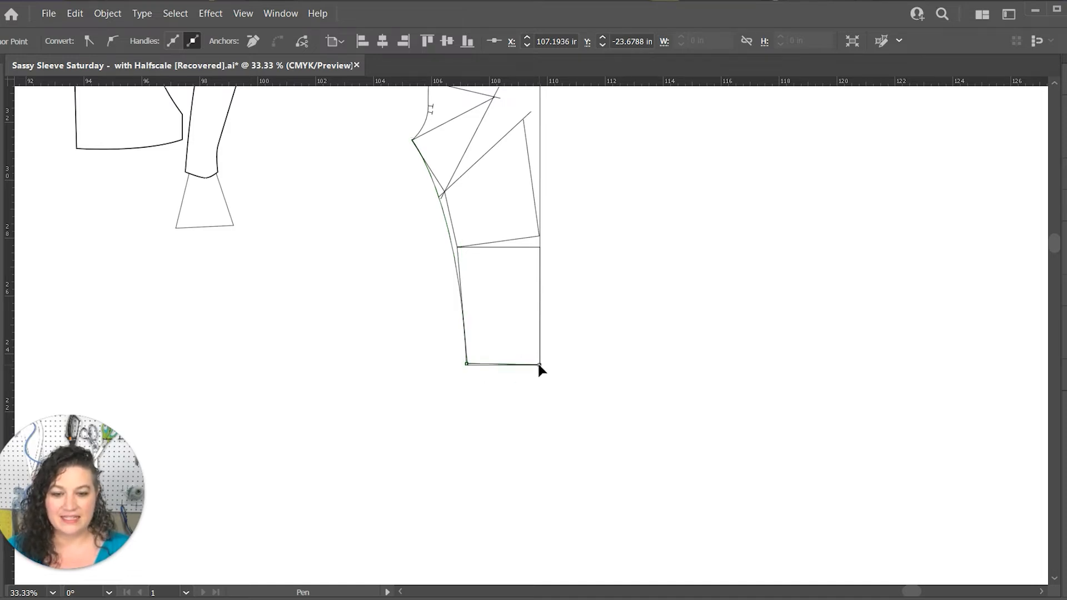
Finish the half-sleeve outline up the centre line to the raised cap point, with a curved cap closing at the underarm point.
scroll(536, 342, "up", 6)
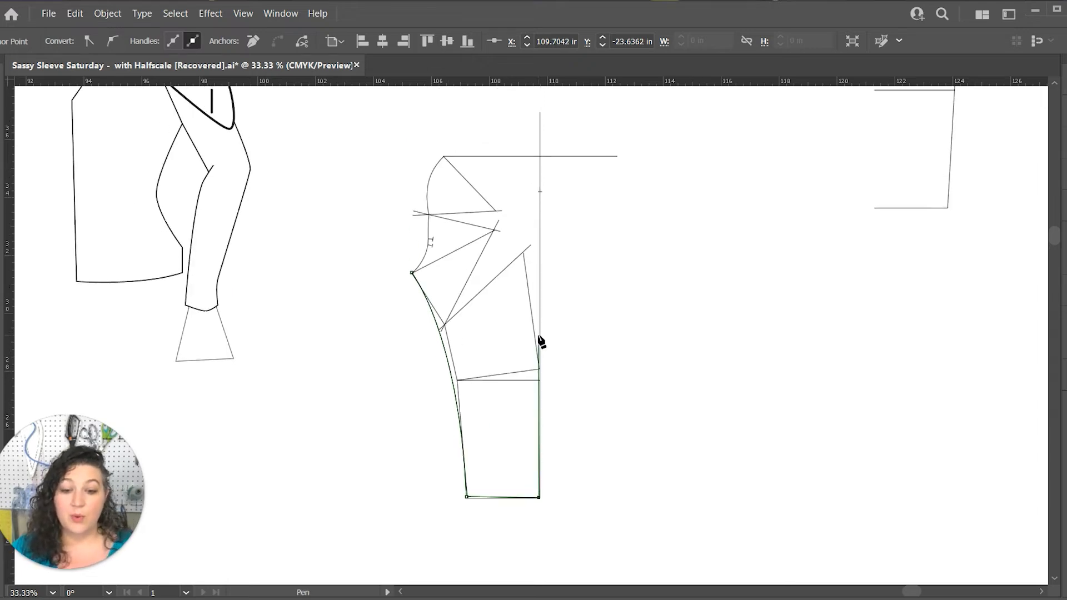
left_click(540, 305)
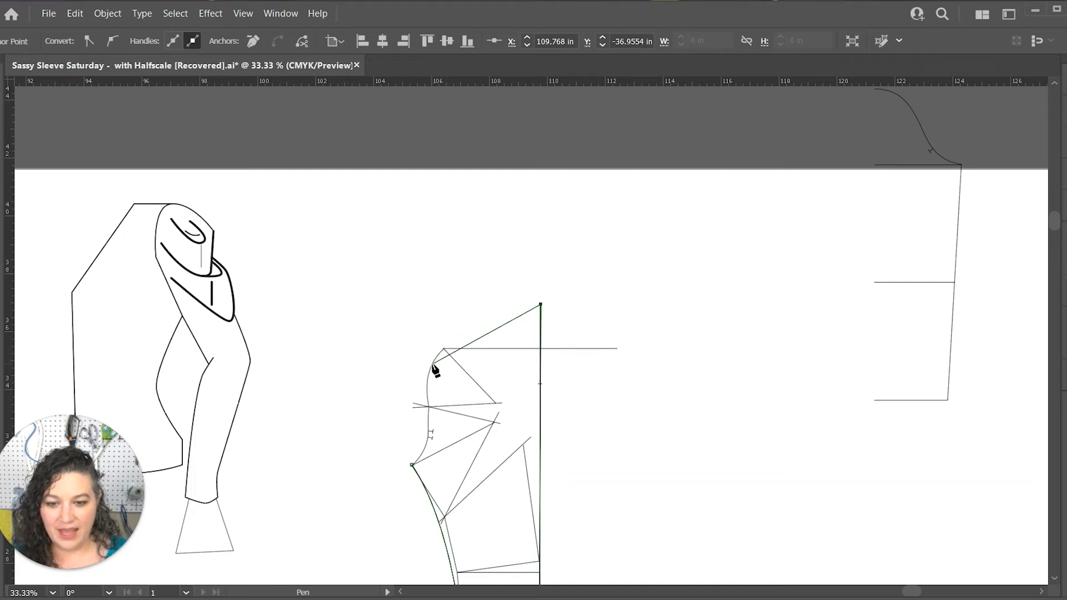
left_click_drag(433, 365, 410, 428)
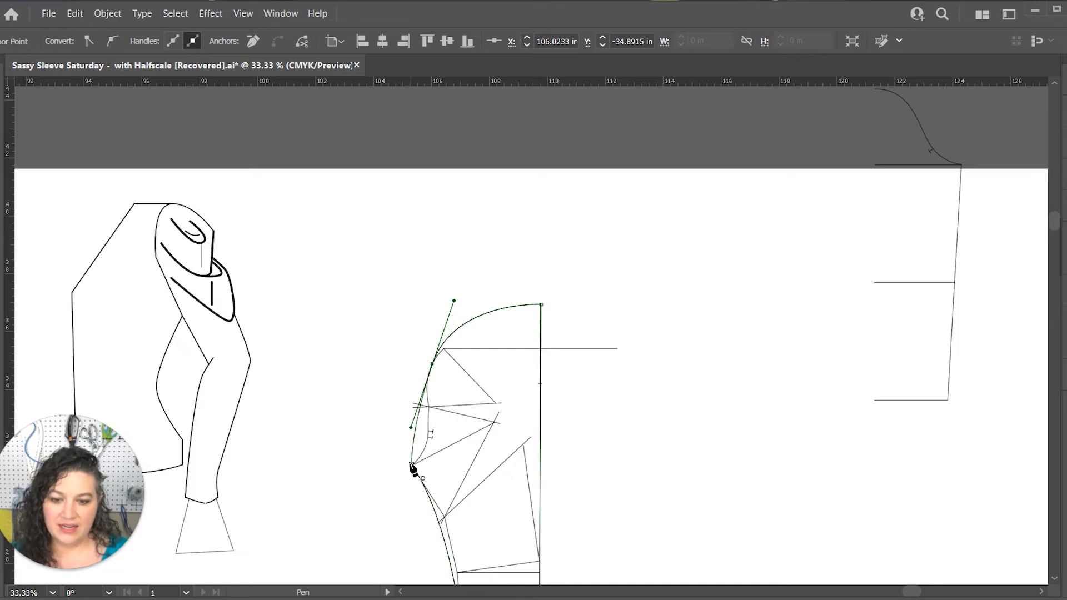
left_click_drag(411, 464, 384, 492)
Shorten the lower direction handle of the cap's middle anchor so the armhole curve follows the sleeve draft.
key("a")
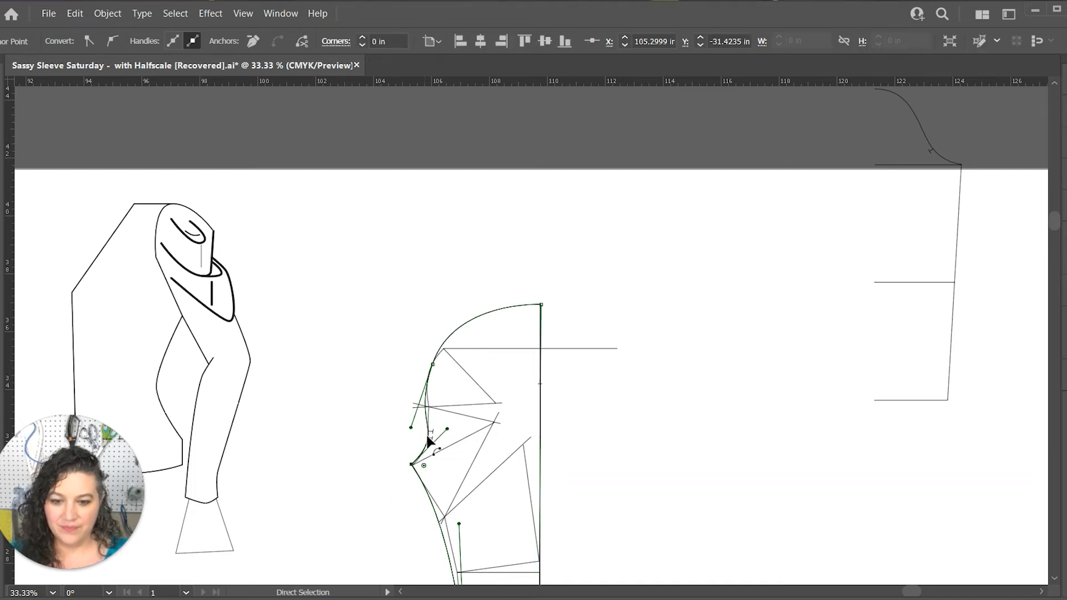
left_click(417, 417)
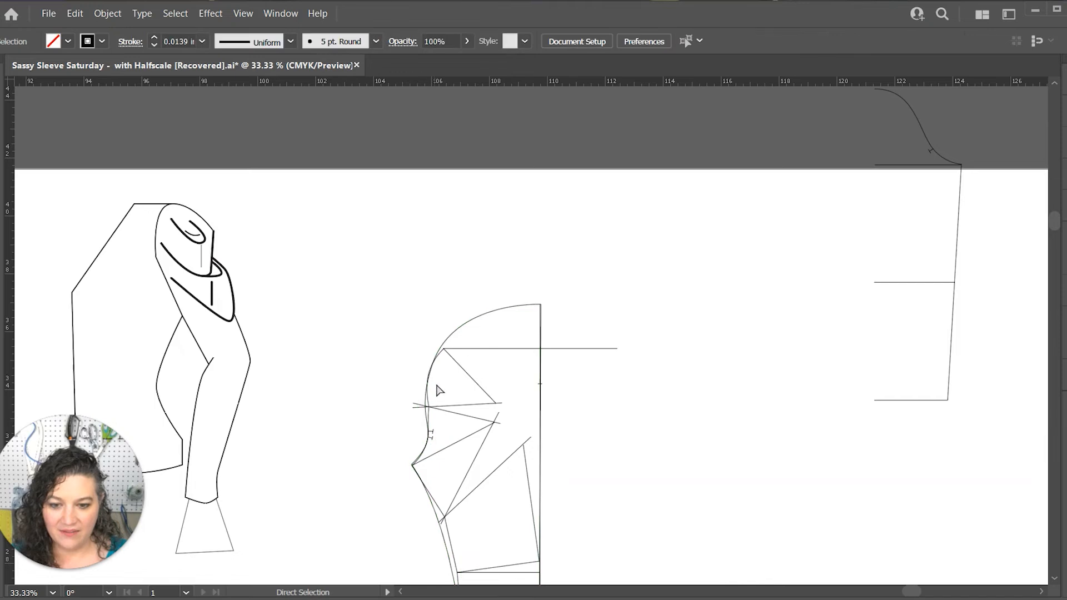
left_click(433, 364)
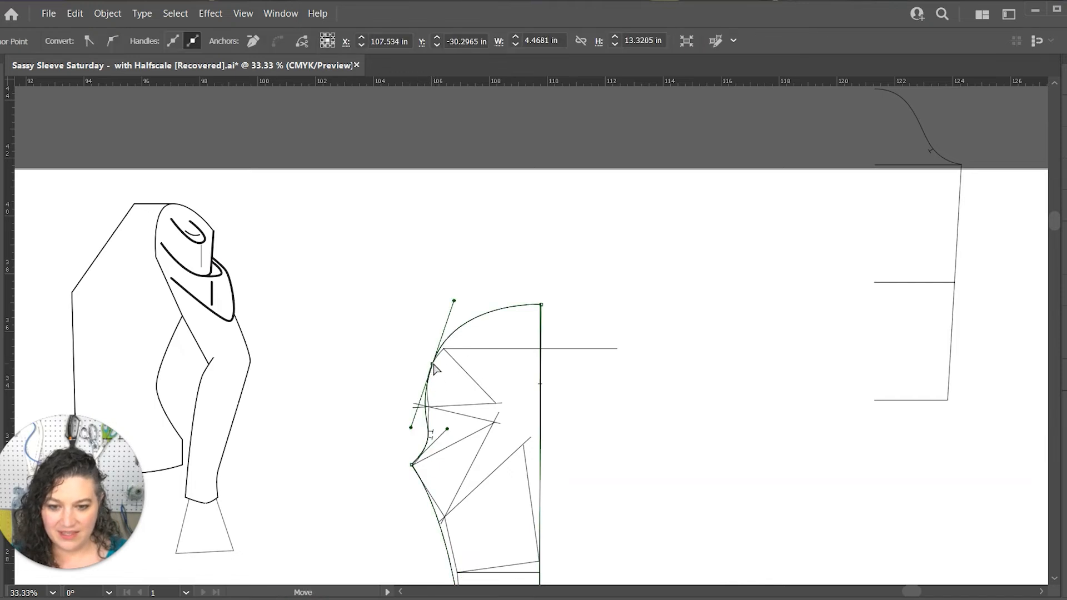
left_click(414, 424)
left_click_drag(413, 419, 422, 410)
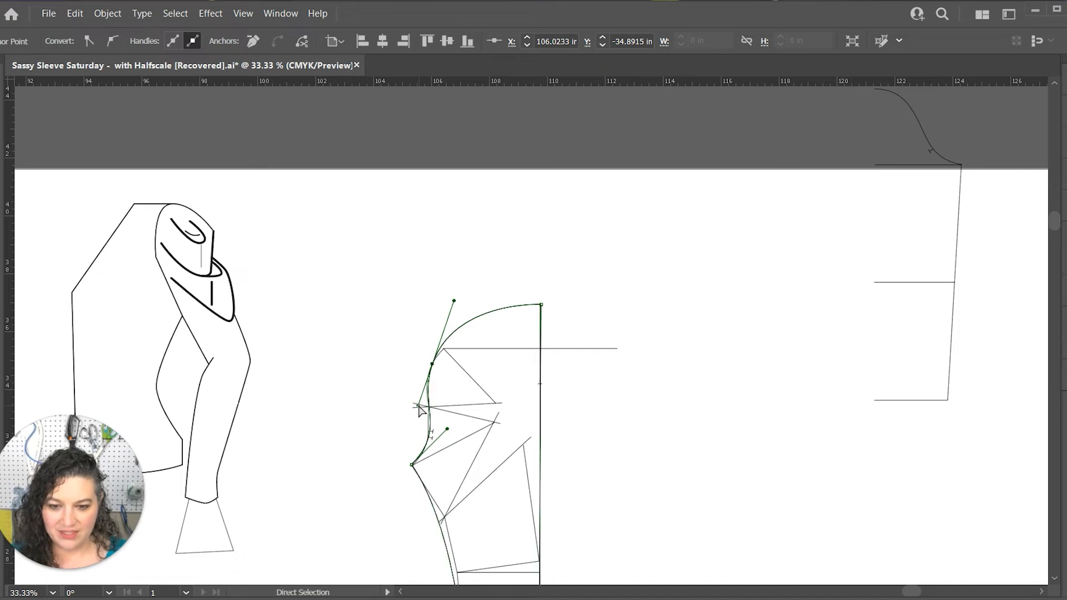
Move the outline's outer hem corner anchor onto the hem corner of the underlying draft.
scroll(520, 389, "down", 2)
scroll(521, 393, "down", 4)
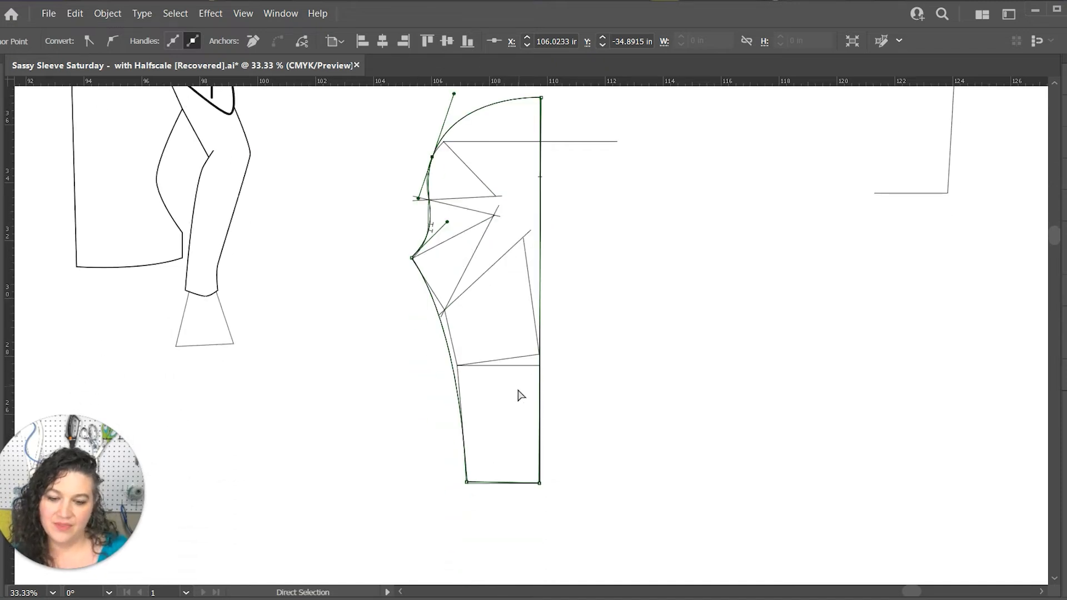
key("v")
left_click(468, 484)
scroll(467, 485, "down", 4)
key("ctrl+1")
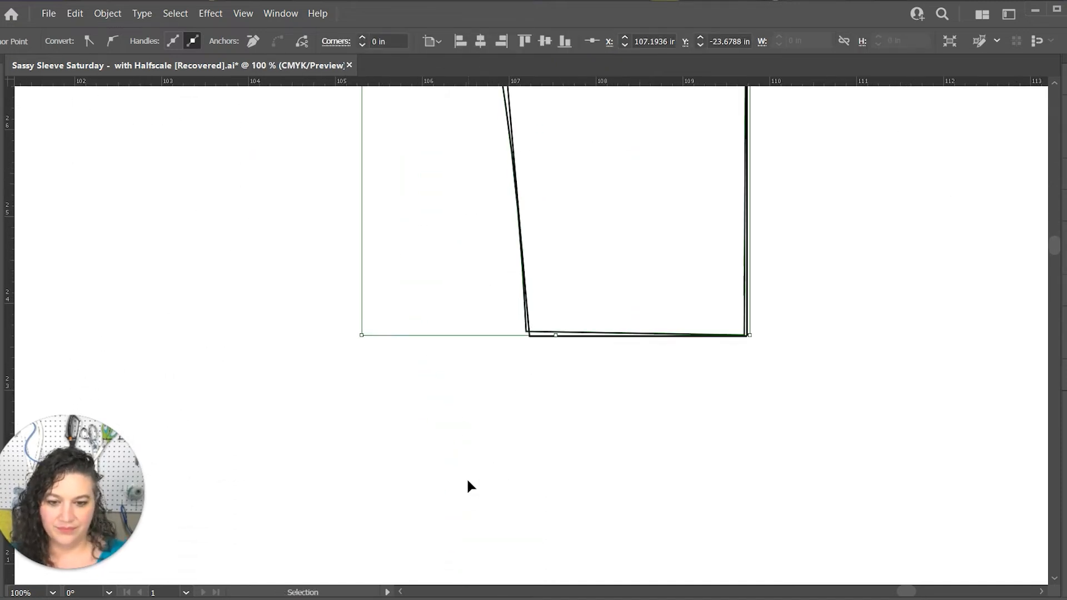
key("a")
left_click_drag(525, 332, 528, 337)
key("ctrl+minus")
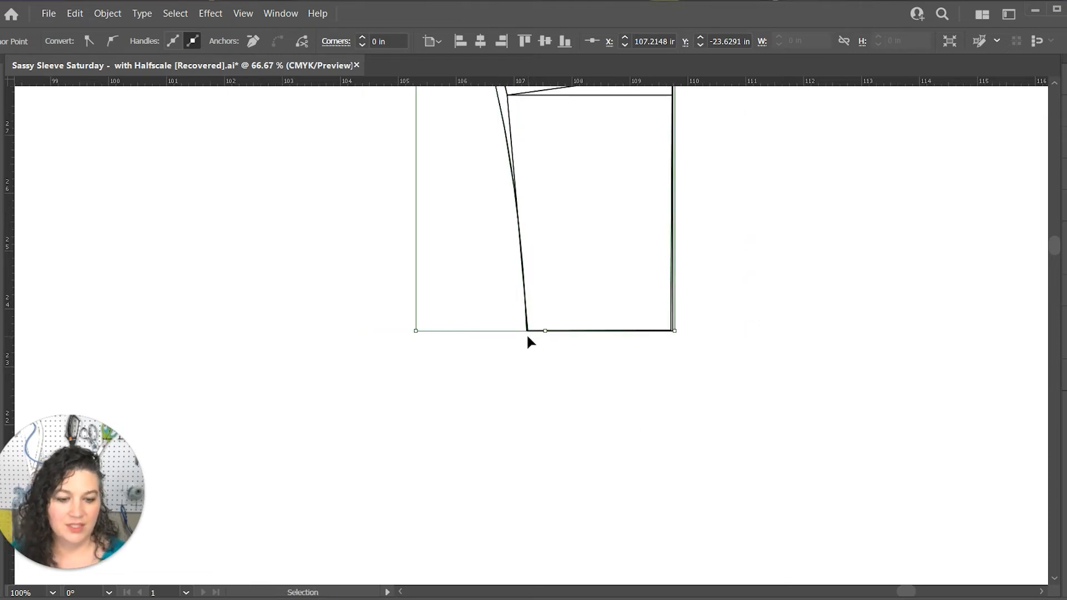
key("ctrl+minus")
key("ctrl+minus")
left_click_drag(612, 301, 574, 503)
left_click(630, 454)
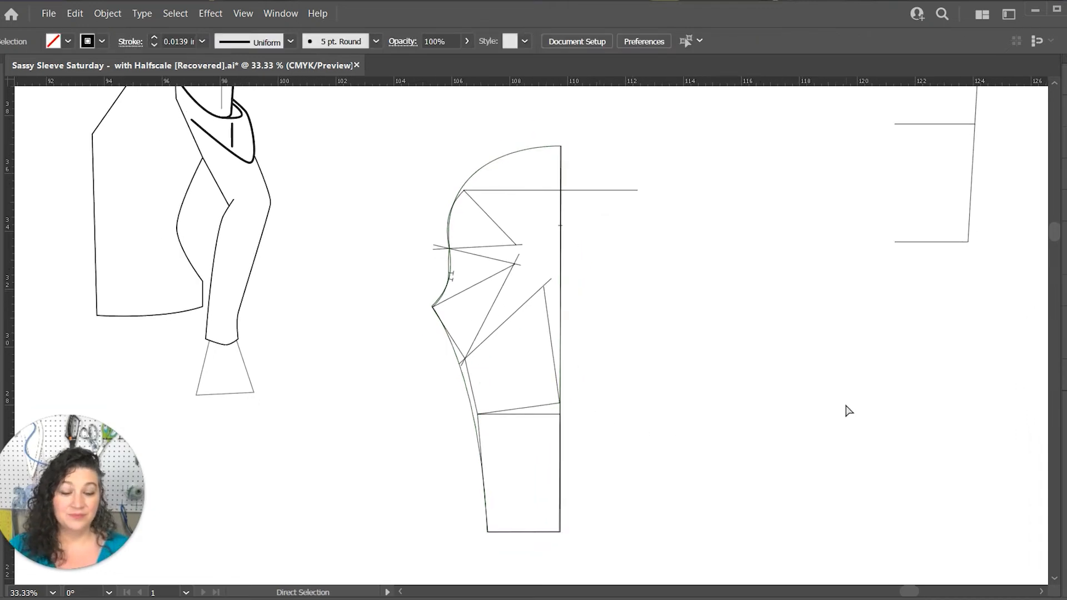
Reflect a copy of the half-sleeve outline across the vertical centre line.
key("v")
left_click(517, 152)
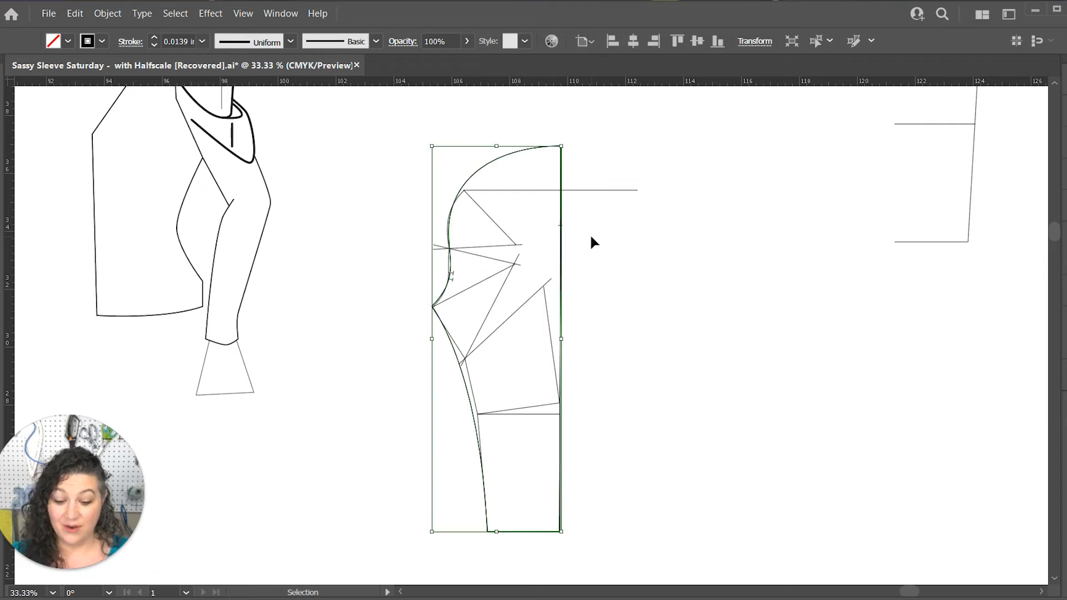
key("o")
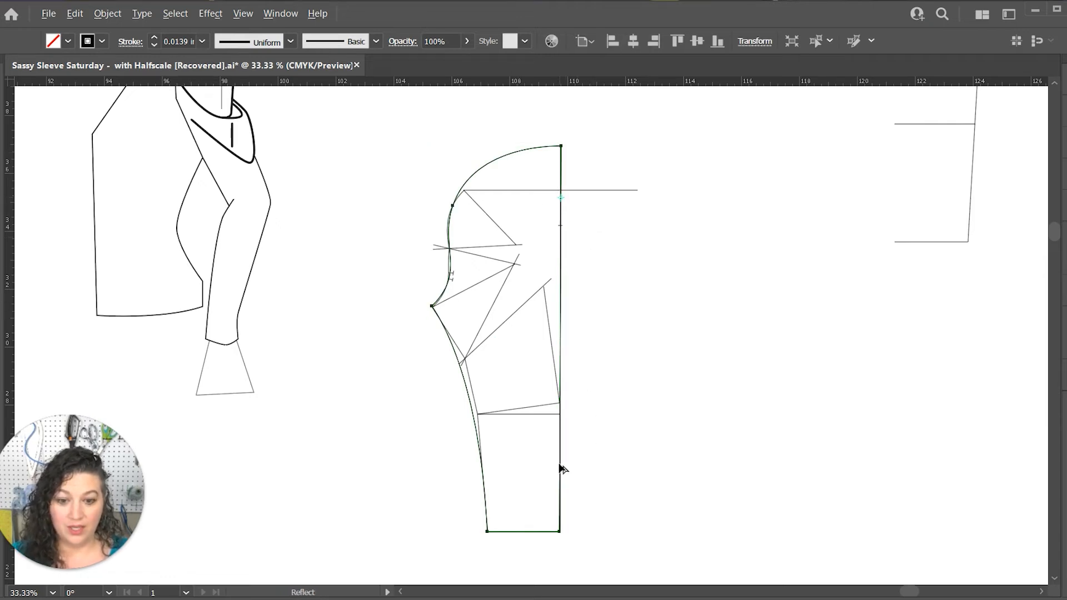
left_click_drag(561, 468, 560, 462)
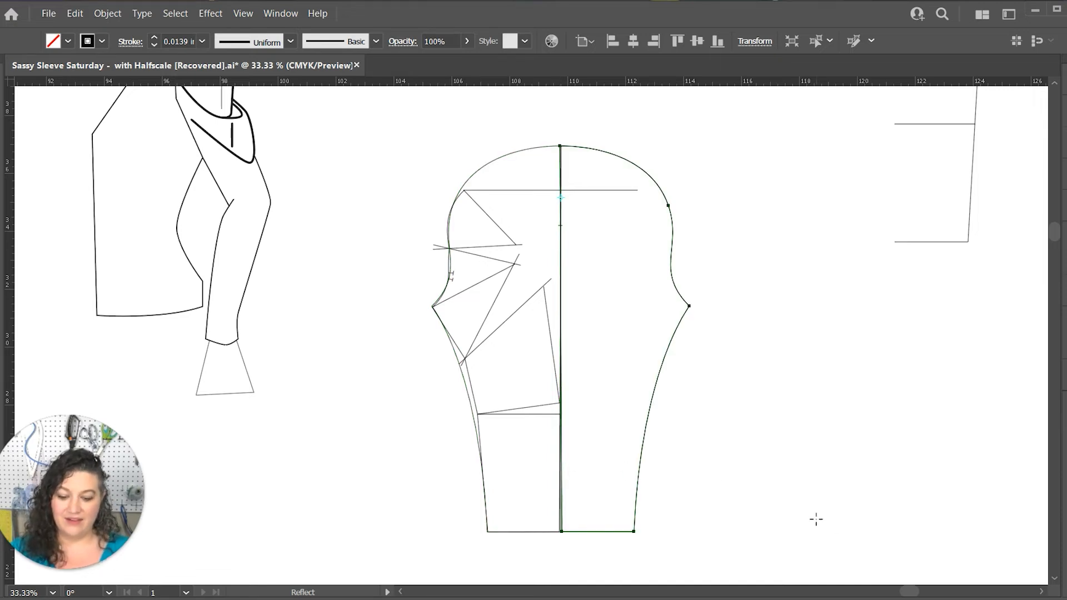
Hide the Cowel Sleeve layer.
left_click(1065, 376)
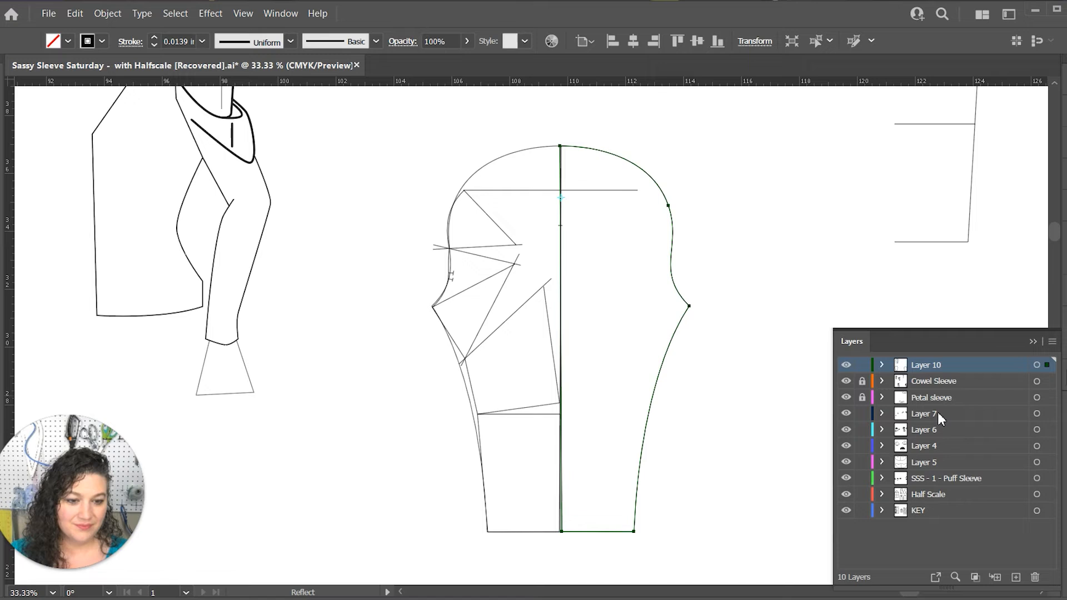
left_click(846, 382)
left_click(1033, 341)
Pull the mirrored half away from the centre line and delete it.
key("v")
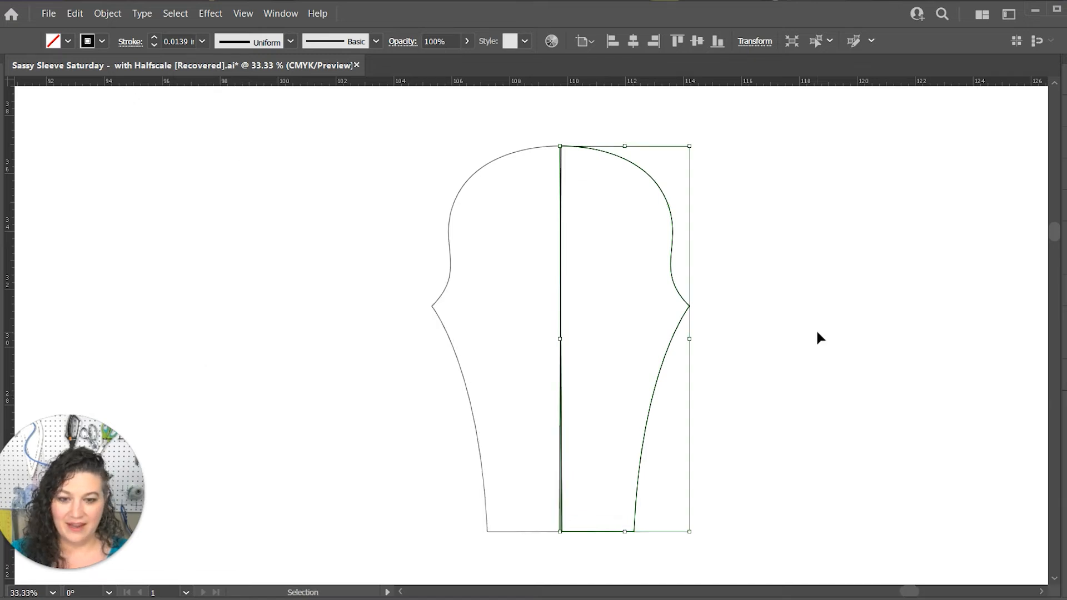
left_click(574, 433)
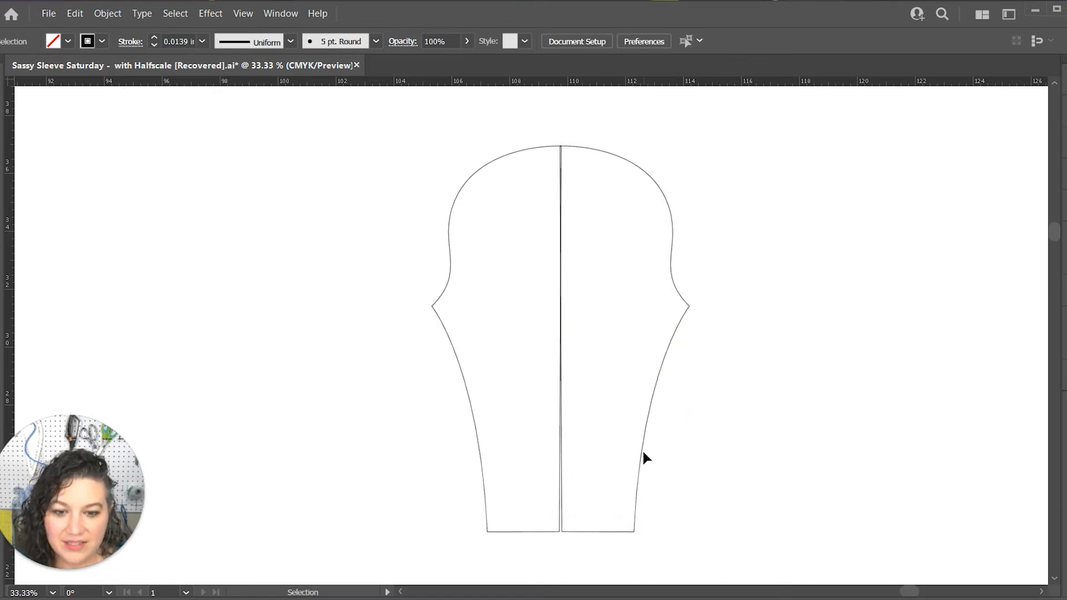
left_click_drag(643, 439, 657, 439)
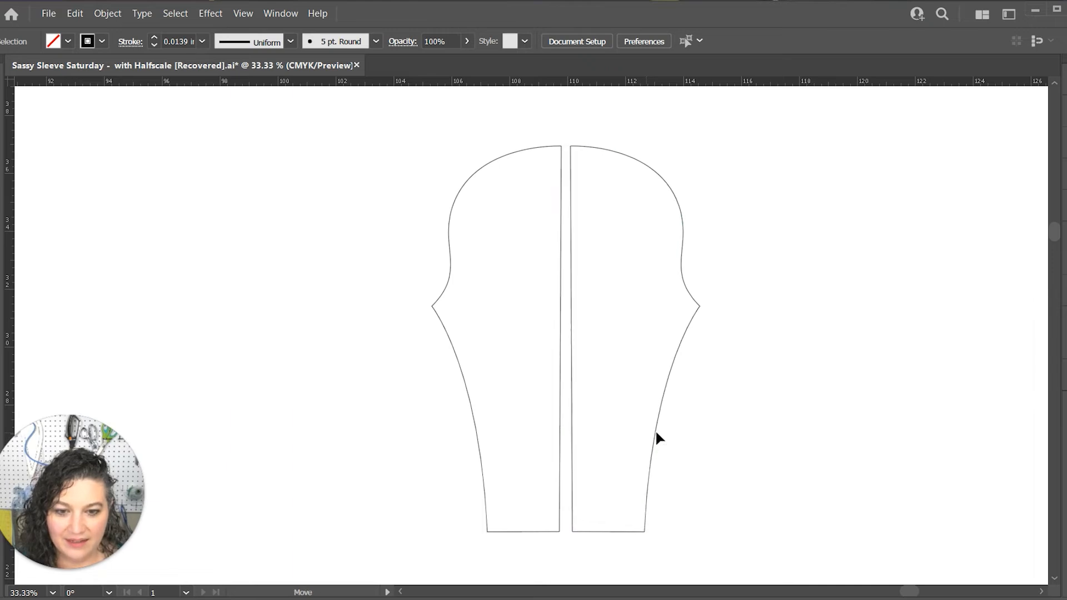
key("Delete")
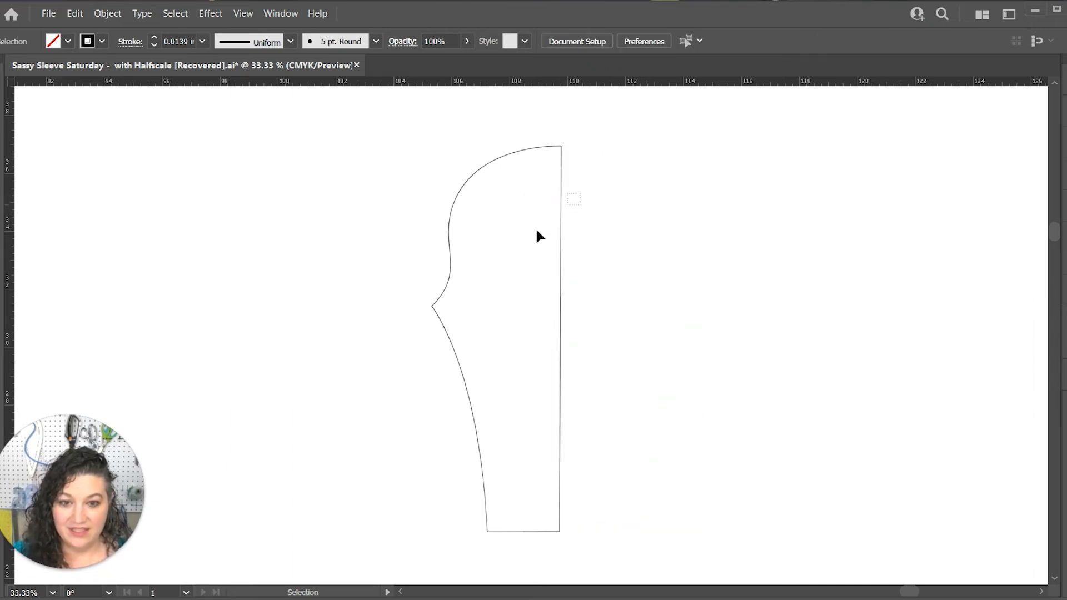
Reflect a copy of the remaining half-sleeve outline along its own slanted centre edge.
key("ctrl+a")
key("o")
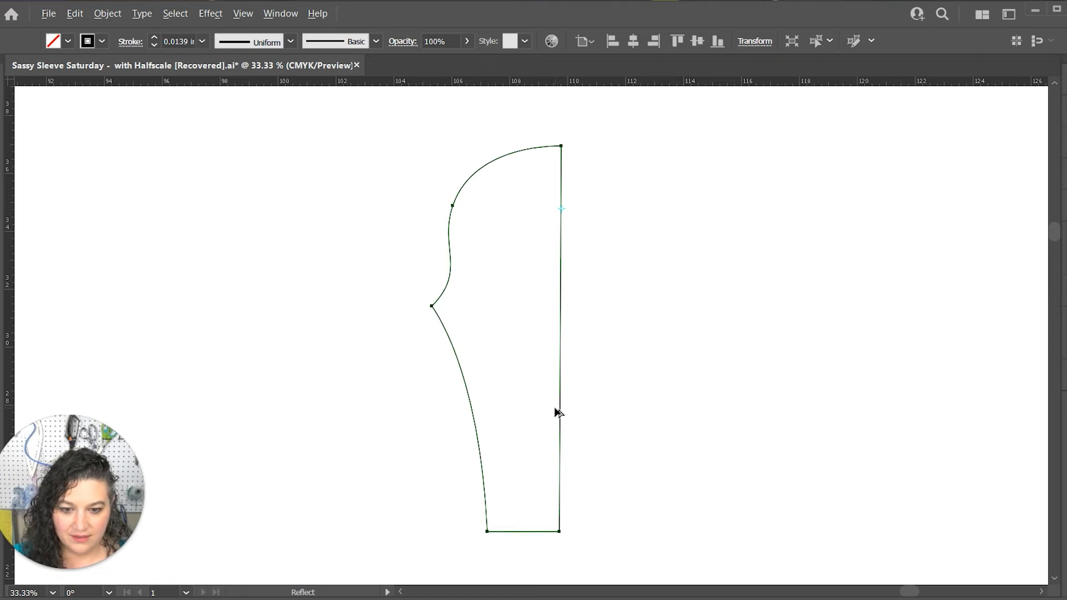
left_click_drag(558, 412, 560, 408)
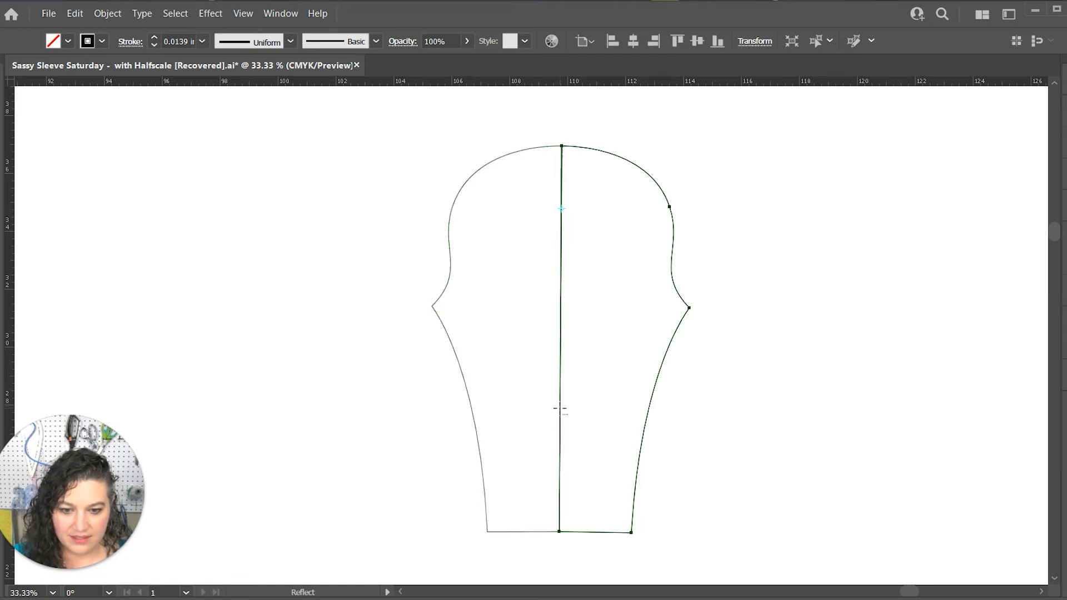
key("v")
left_click(767, 515)
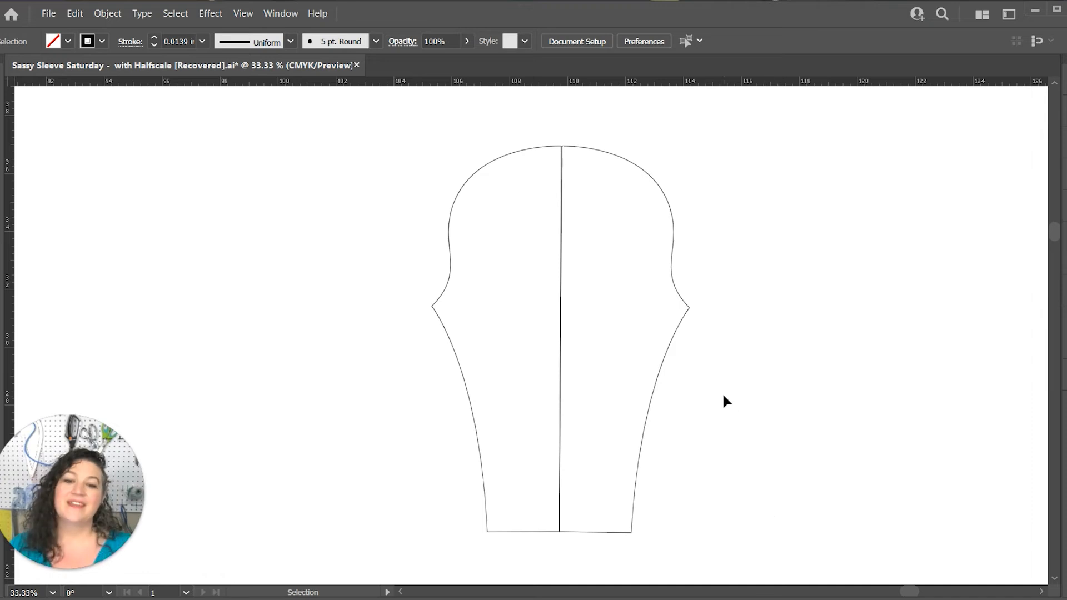
Cut the mirrored half's path with Scissors at the cap's top centre and the hem's centre point.
left_click(587, 155)
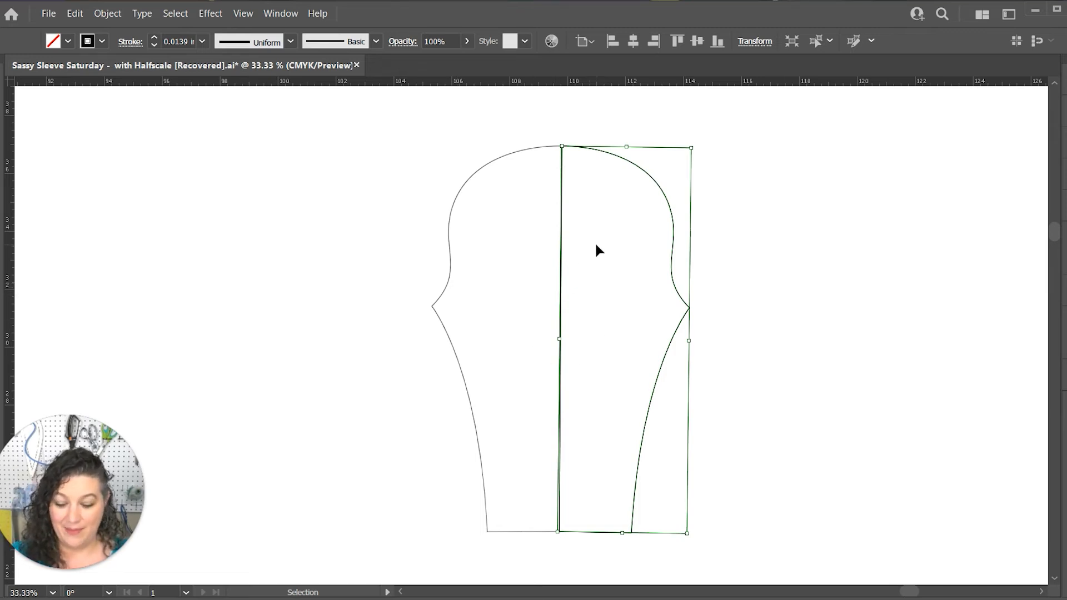
key("c")
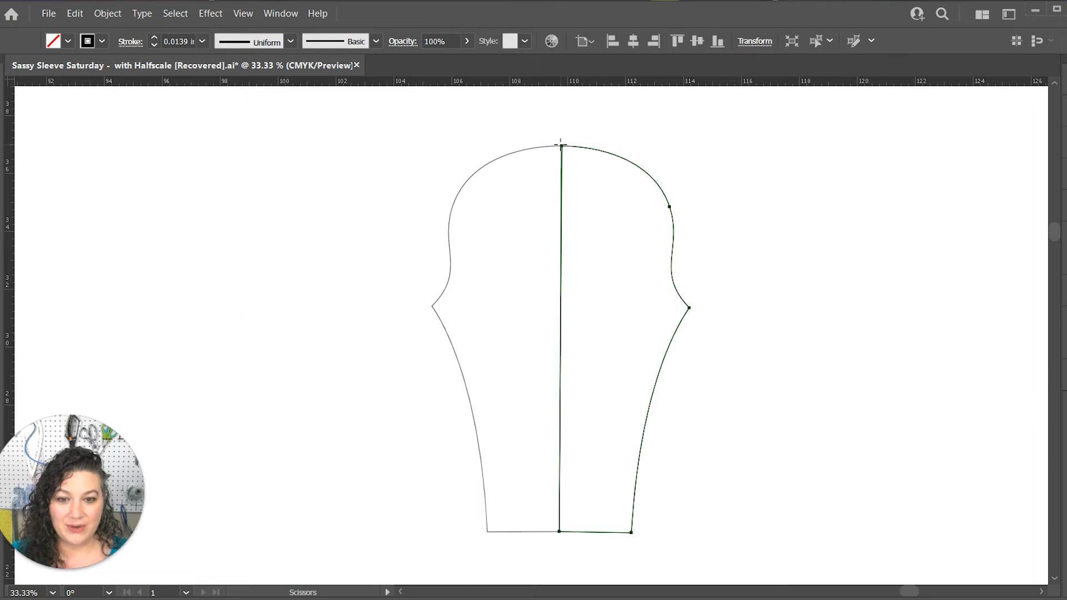
left_click(561, 146)
left_click(559, 532)
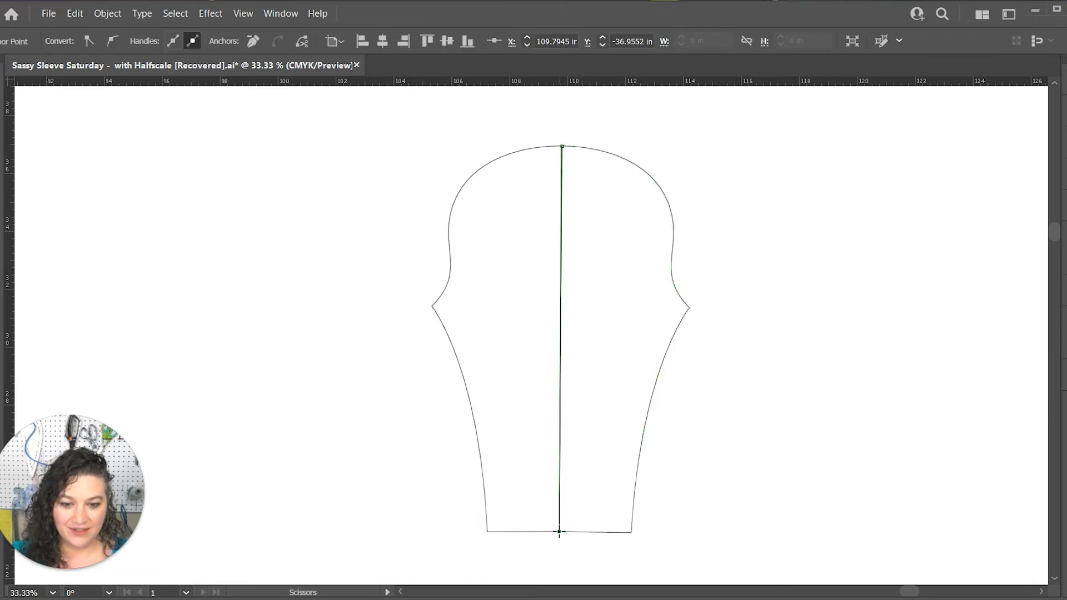
Cut the original half's path with Scissors at the hem's centre point and the cap's top centre.
key("v")
left_click(504, 531)
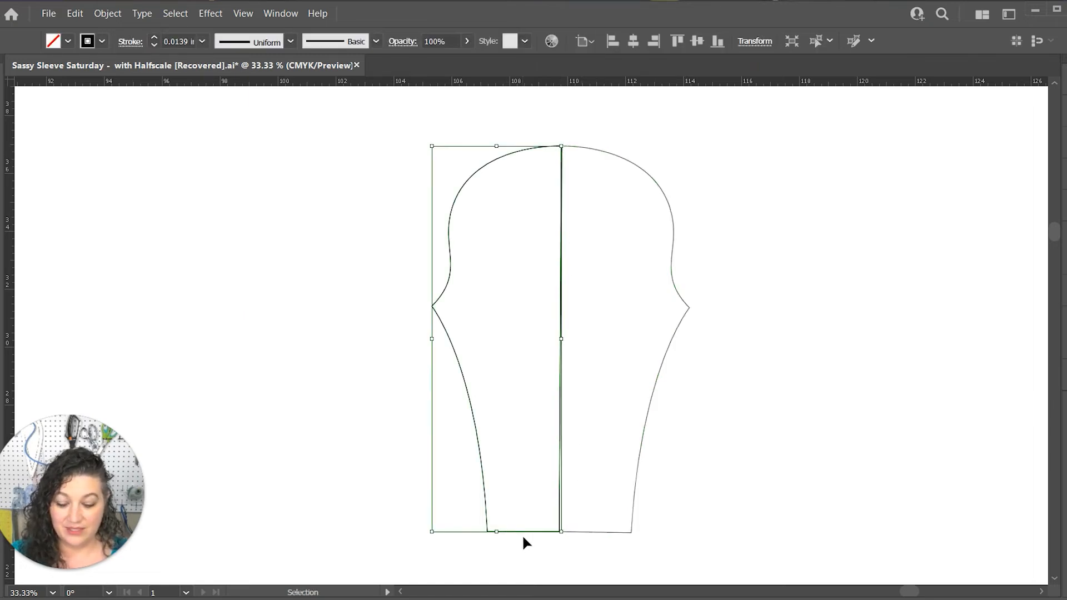
key("c")
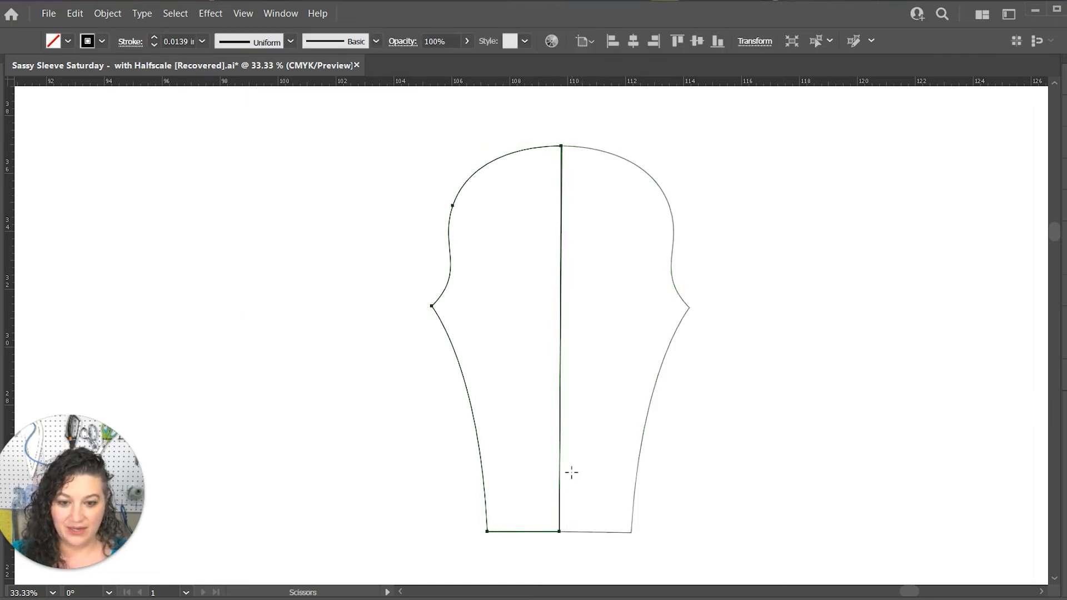
left_click(558, 532)
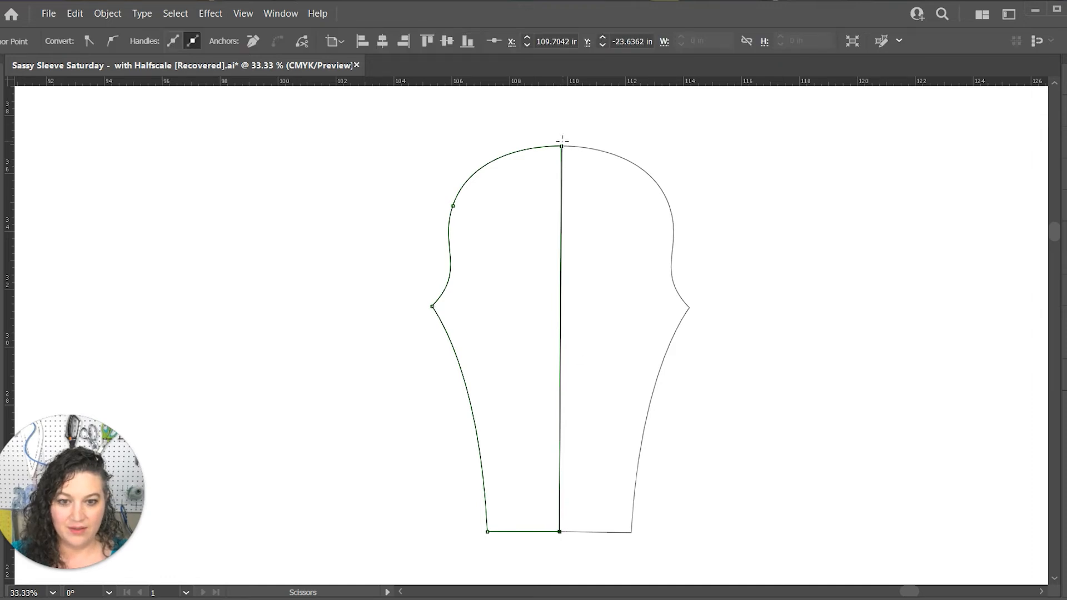
left_click(561, 146)
Delete both cut-off centre lines between the two sleeve halves.
key("v")
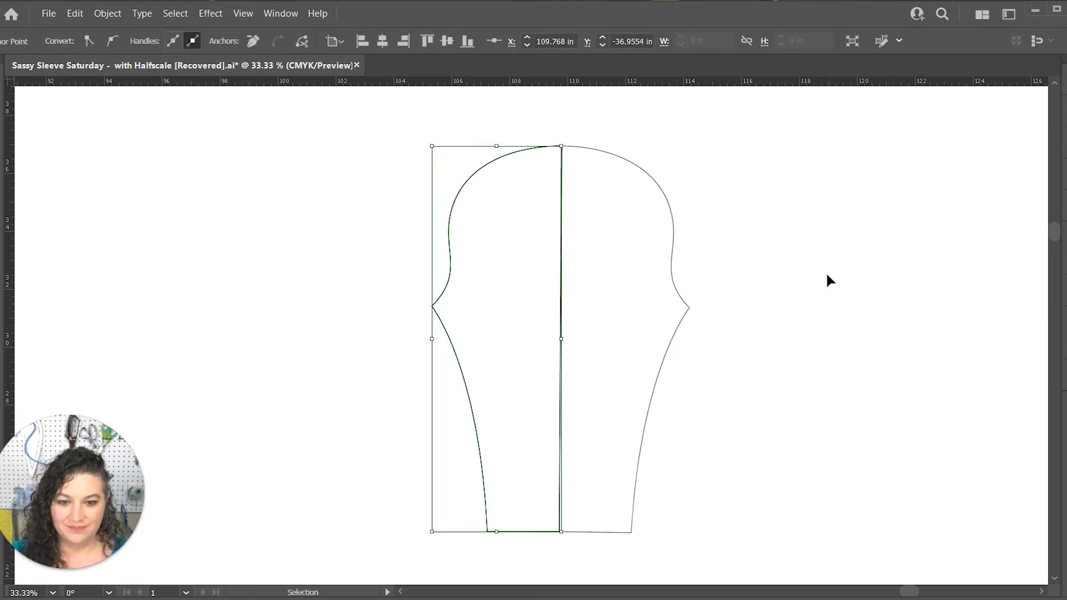
left_click(827, 276)
left_click_drag(582, 269, 539, 303)
key("Delete")
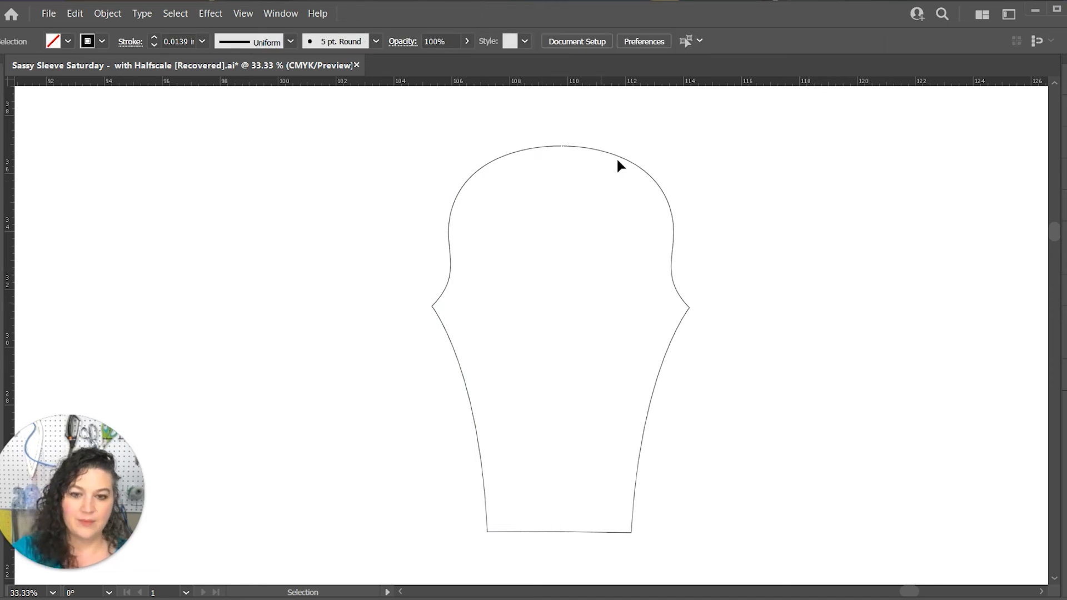
Join the two halves into one closed sleeve outline and check the anchors at the cap's top and the hem's centre.
key("ctrl+a")
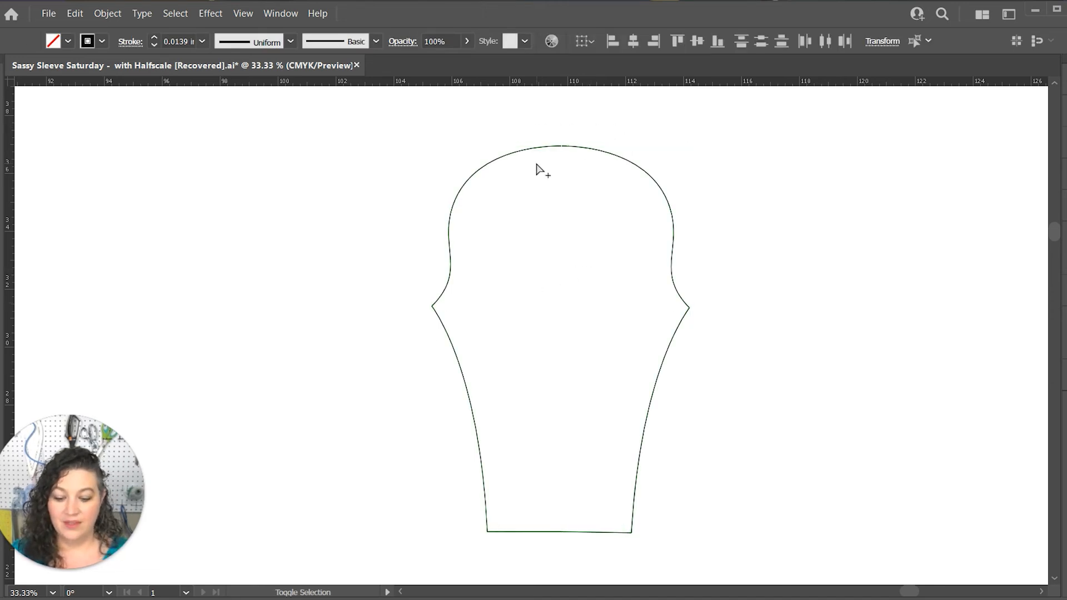
key("ctrl+j")
key("Return")
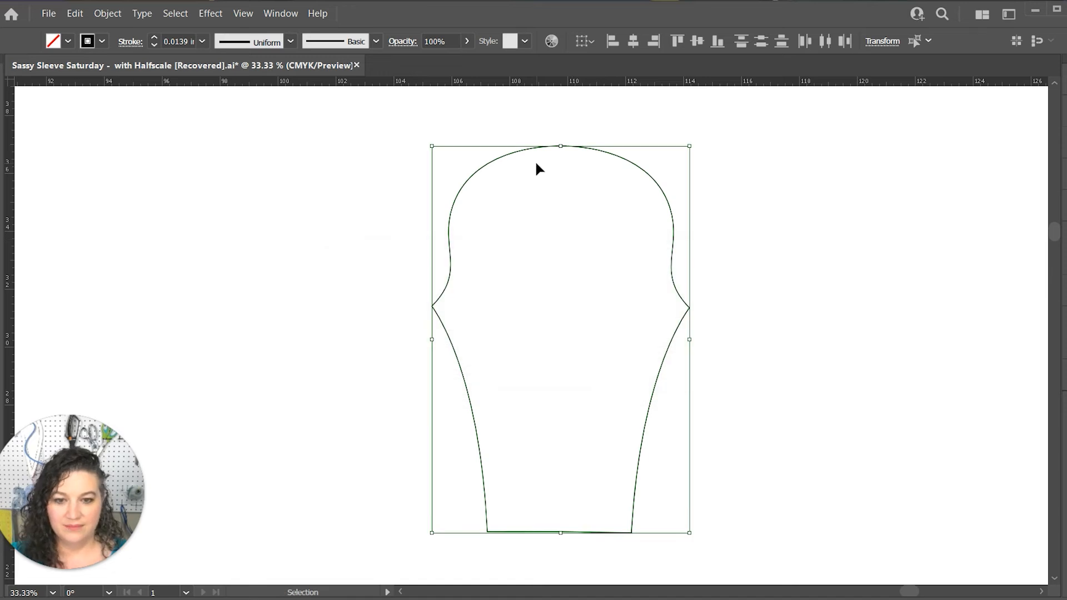
key("a")
left_click_drag(551, 132, 572, 161)
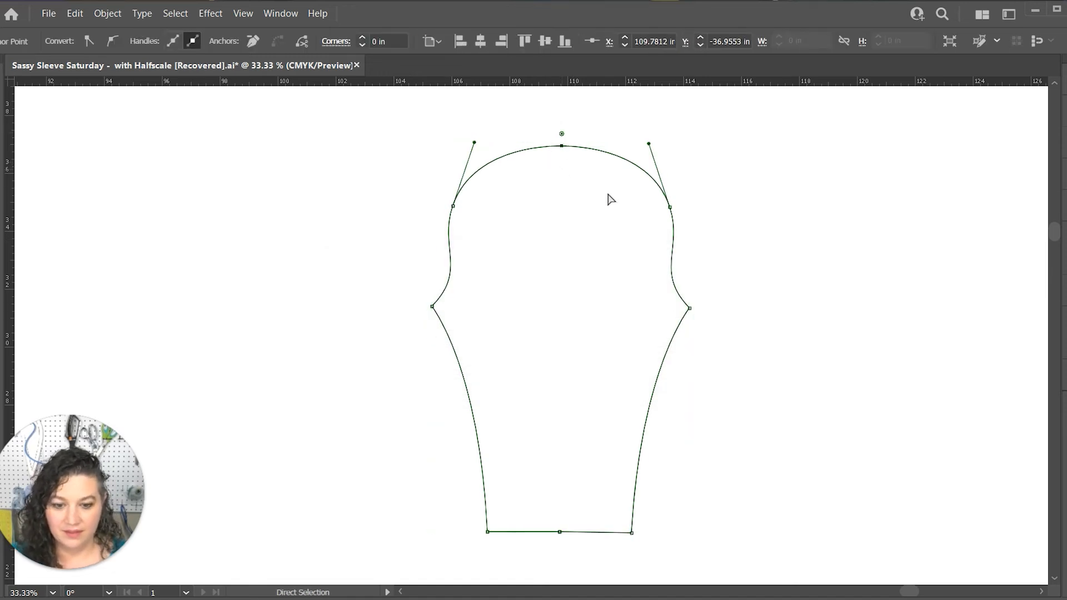
left_click_drag(561, 520, 554, 551)
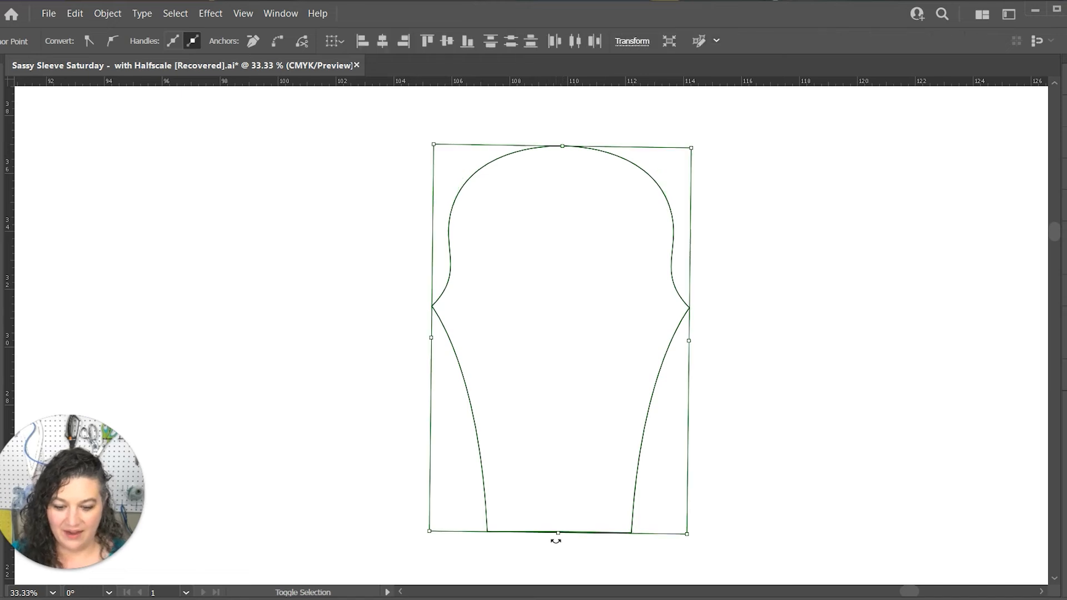
left_click(791, 463)
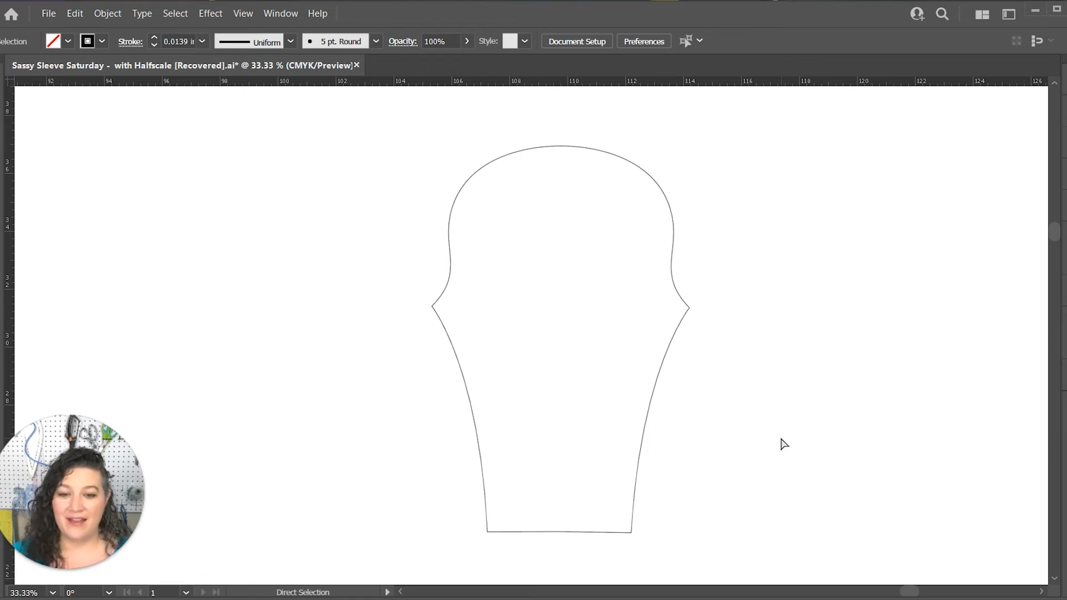
Show the Cowel Sleeve layer and unlock it for editing.
left_click(1064, 373)
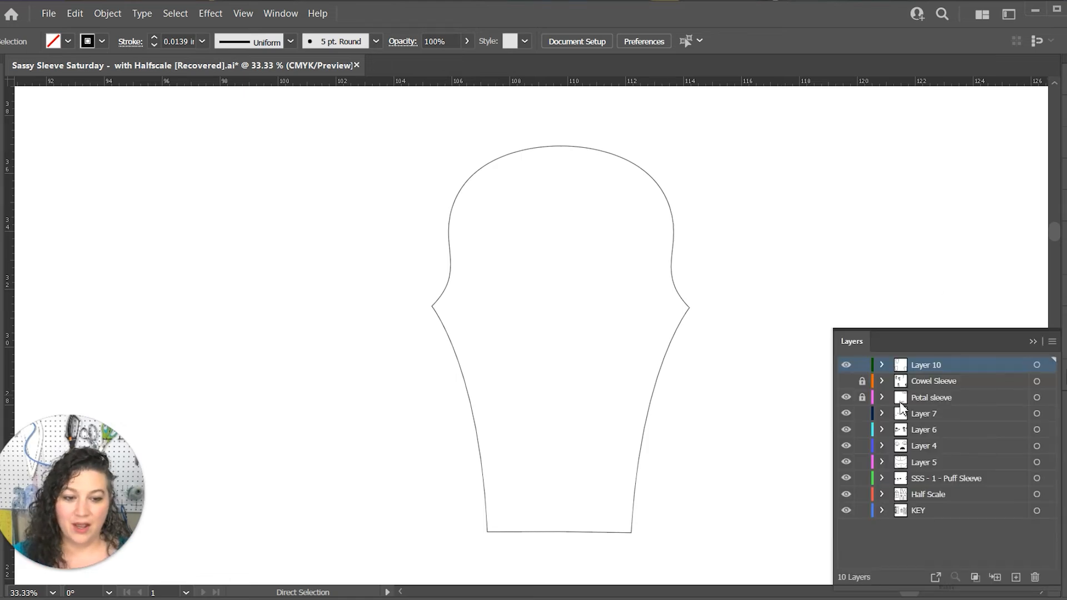
left_click(845, 382)
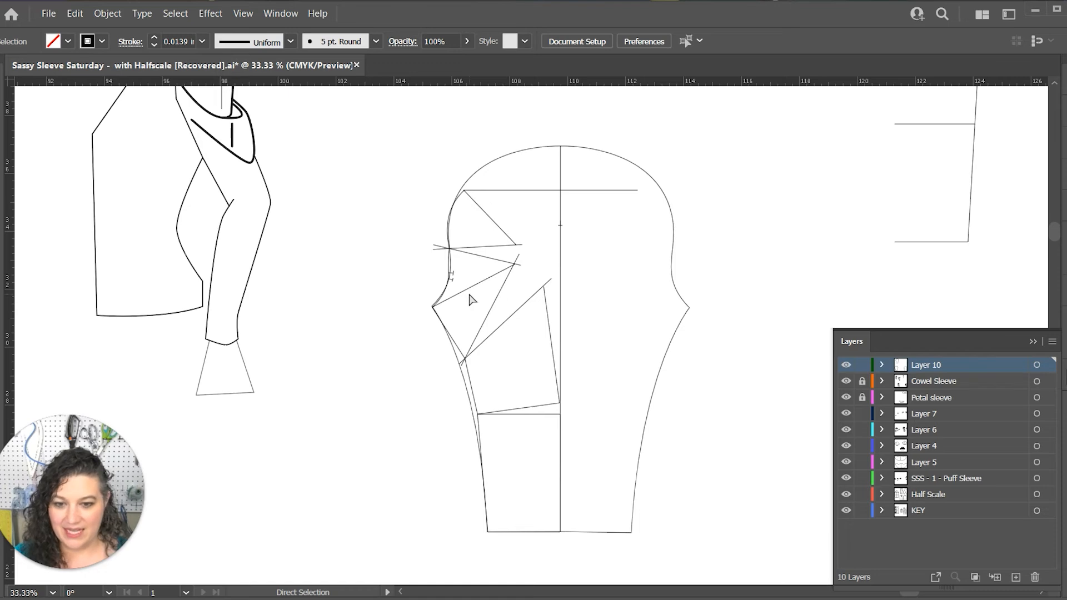
key("ctrl+plus")
key("ctrl+plus")
key("ctrl+plus")
key("space")
left_click_drag(468, 251, 525, 338)
key("a")
left_click(862, 381)
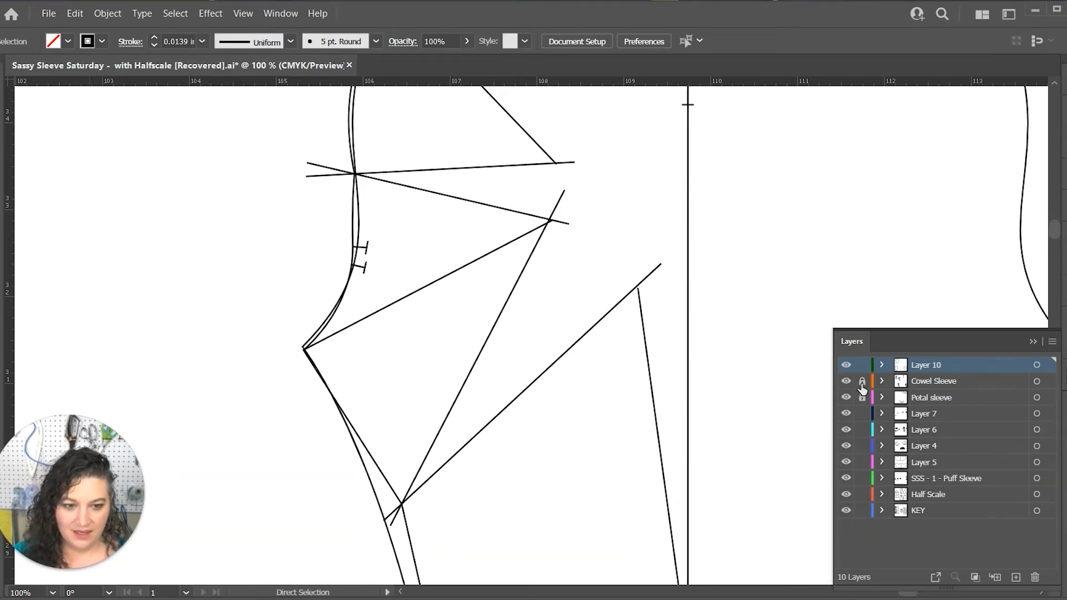
Copy the two T-shaped notches on the slashed half's armhole curve and paste them in place on Layer 10.
left_click(362, 267)
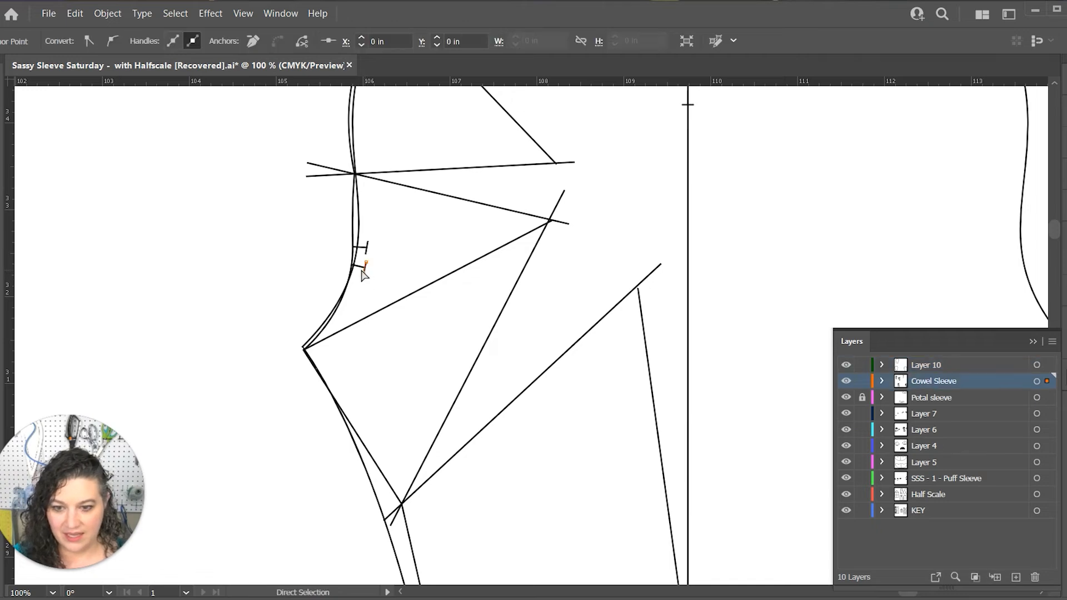
left_click(362, 266)
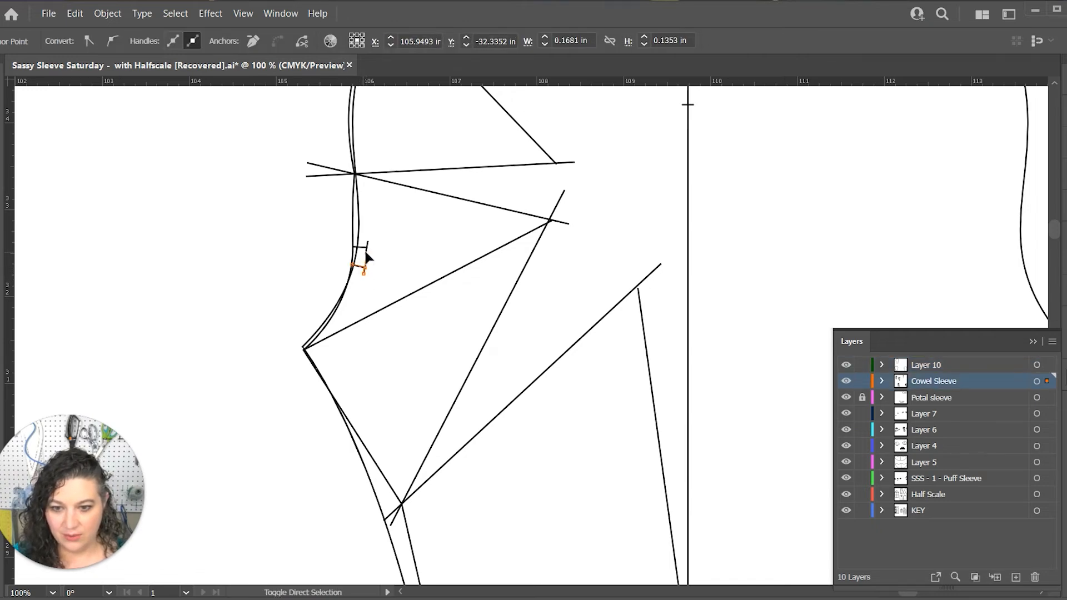
left_click(366, 254)
left_click(364, 249, "shift")
key("v")
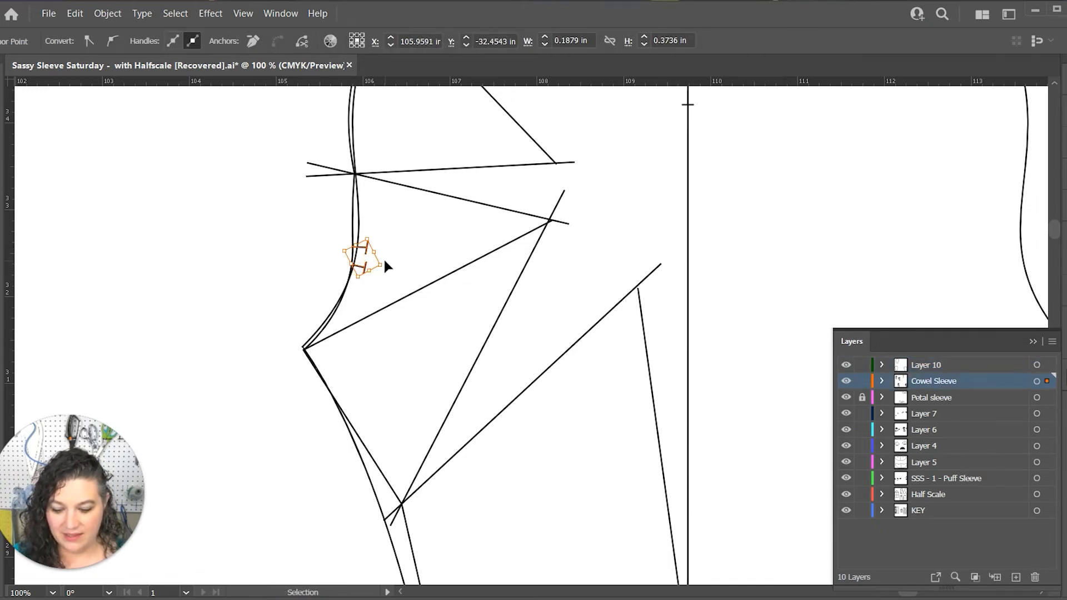
key("ctrl+c")
left_click(977, 365)
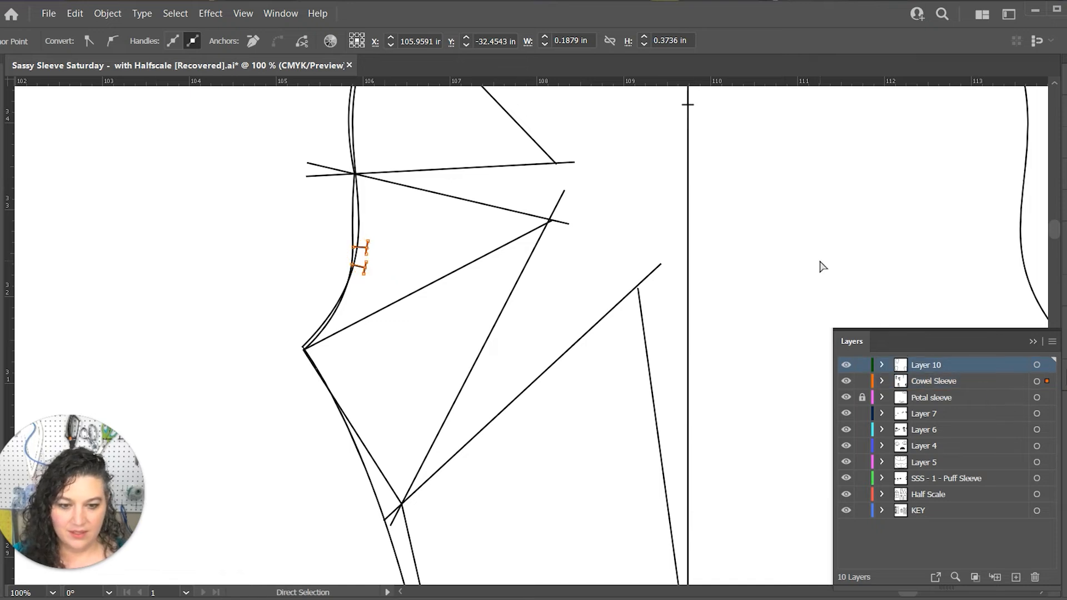
left_click(819, 261)
key("ctrl+f")
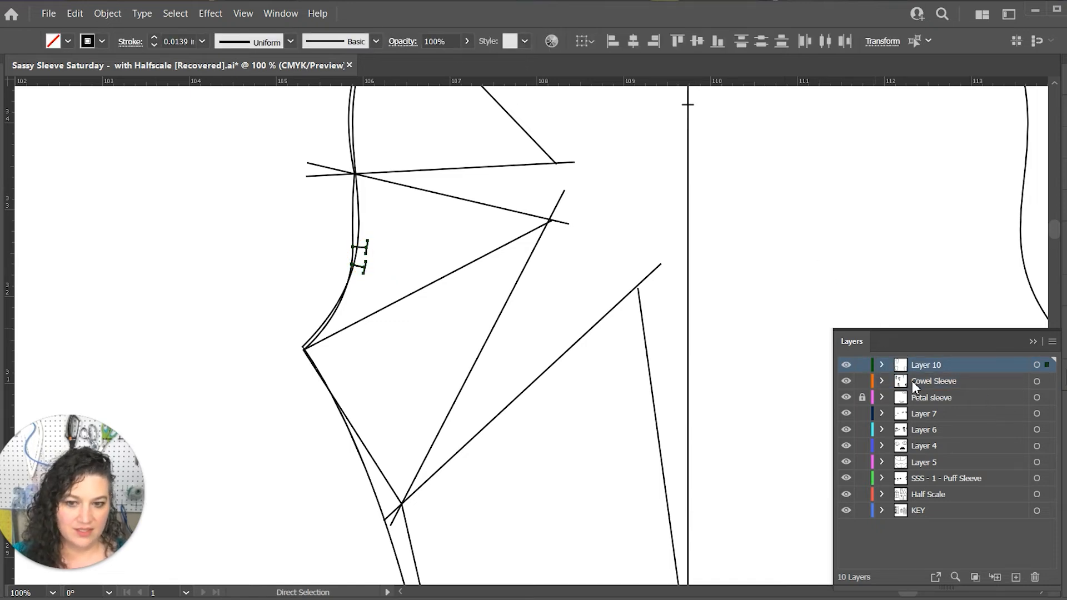
Lock the Cowel Sleeve layer and hide it.
left_click(862, 395)
left_click(861, 382)
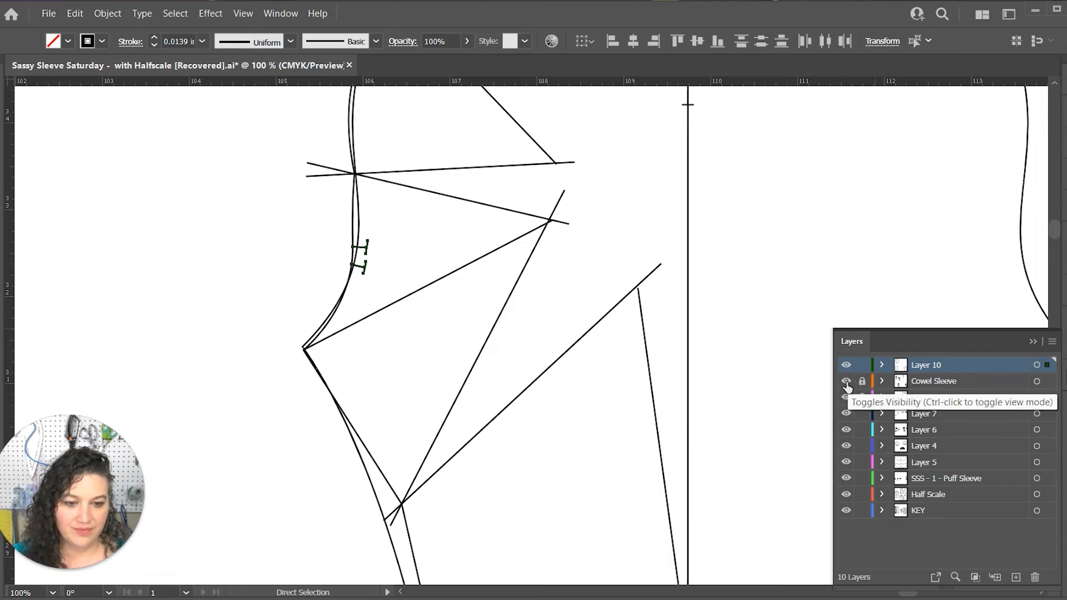
left_click(845, 382)
key("space")
left_click_drag(919, 262, 862, 269)
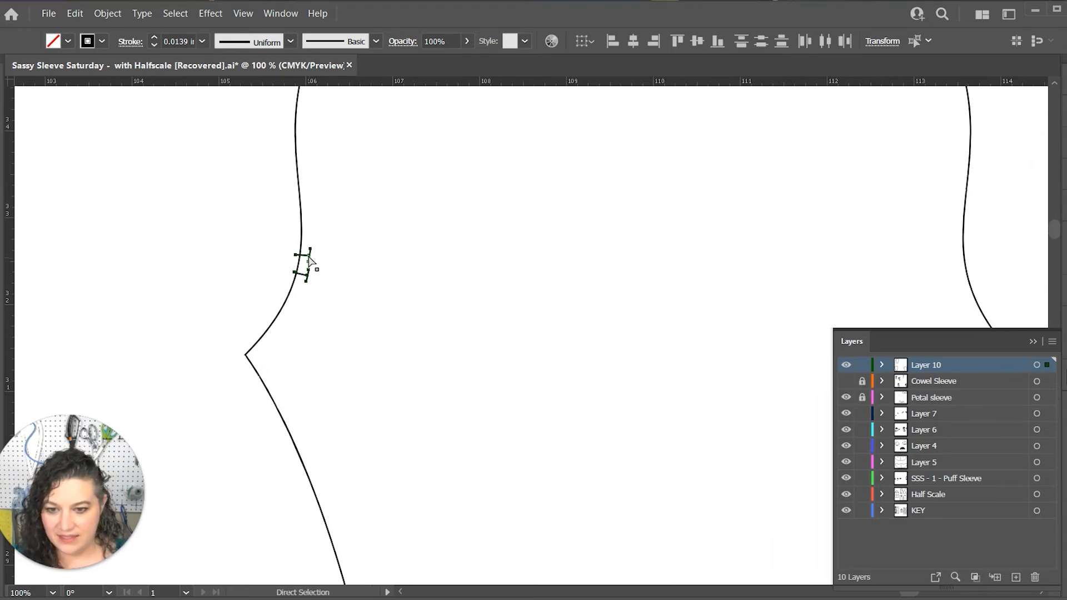
Nudge the upper notch inward so its stem starts on the sleeve outline, and realign its crossbar.
left_click(308, 255)
left_click(319, 257)
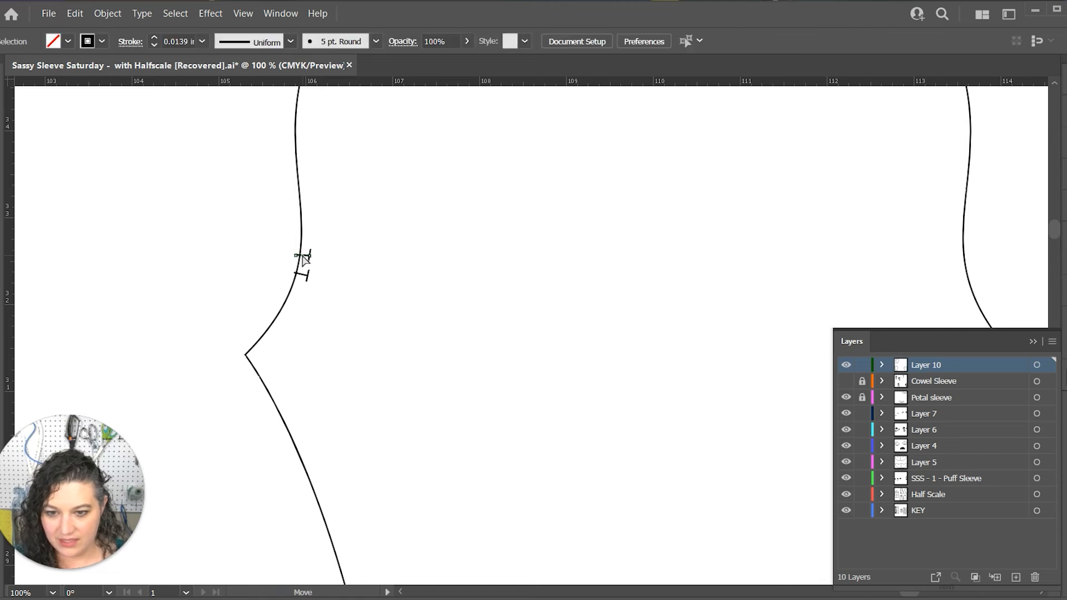
left_click(309, 257)
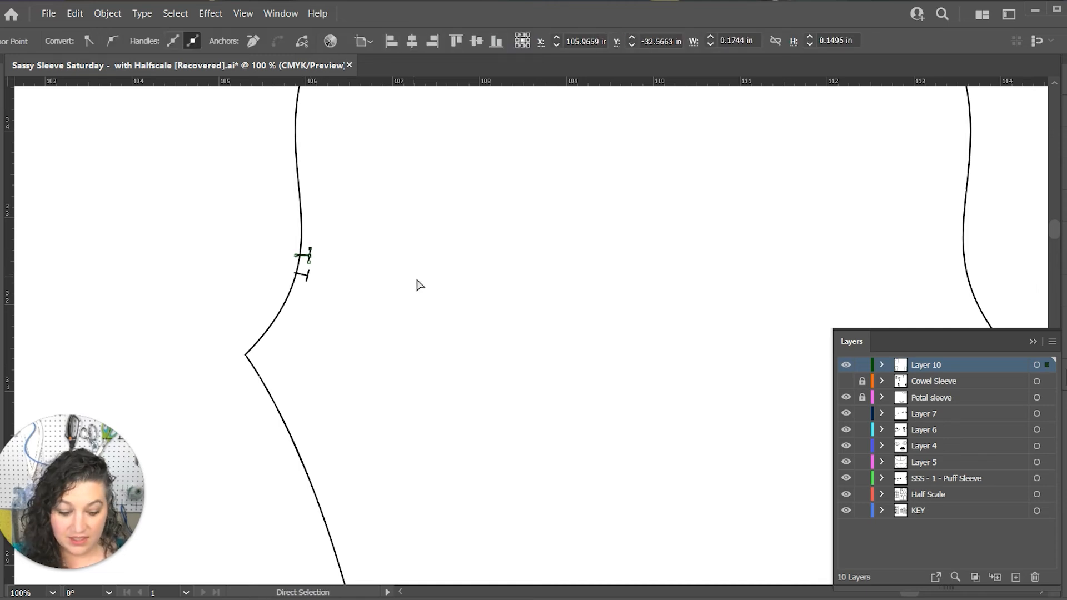
key("Right")
left_click(417, 300)
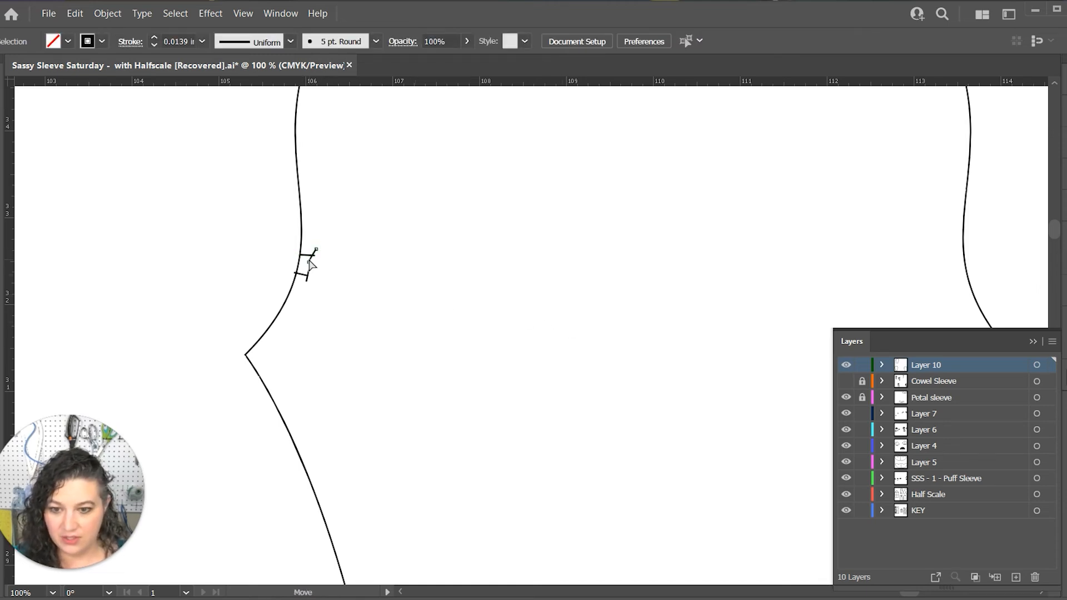
left_click(309, 260)
key("Right")
key("Right")
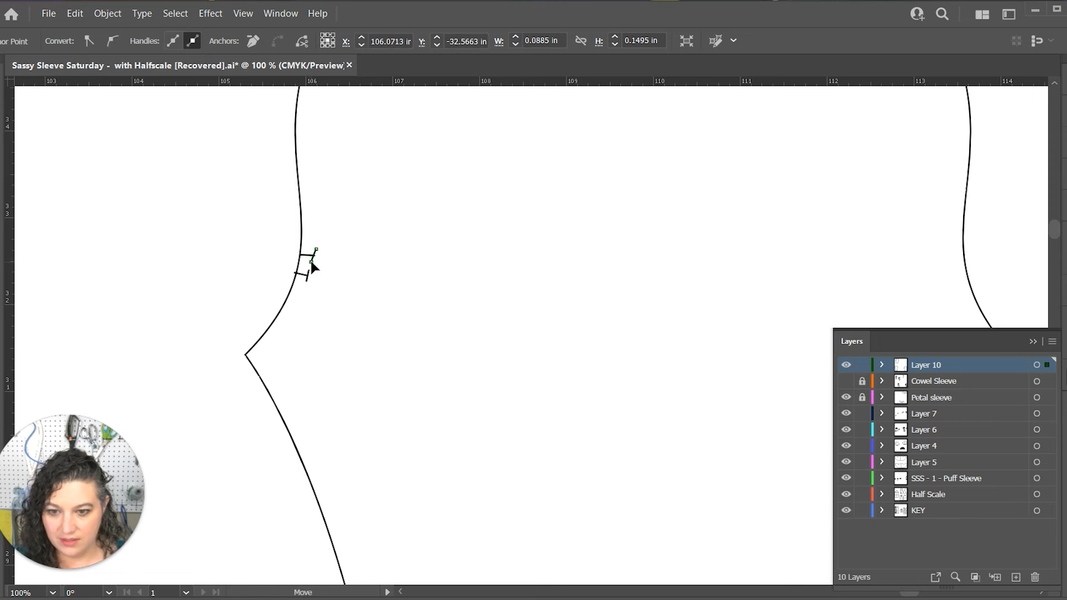
left_click(374, 273)
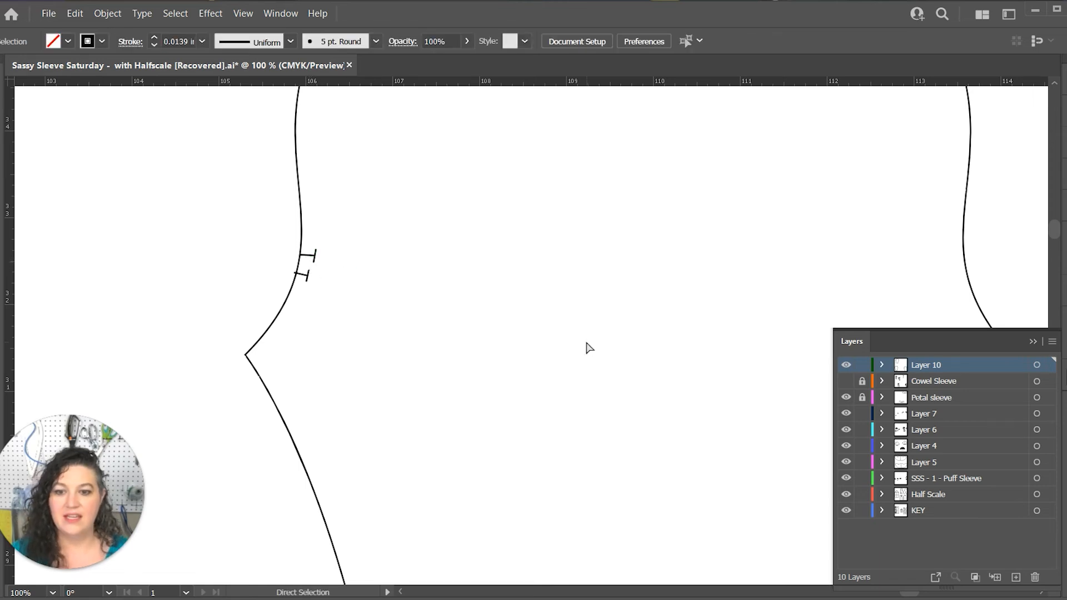
Copy the upper notch and paste a duplicate near the opposite armhole curve.
left_click_drag(593, 335, 524, 355)
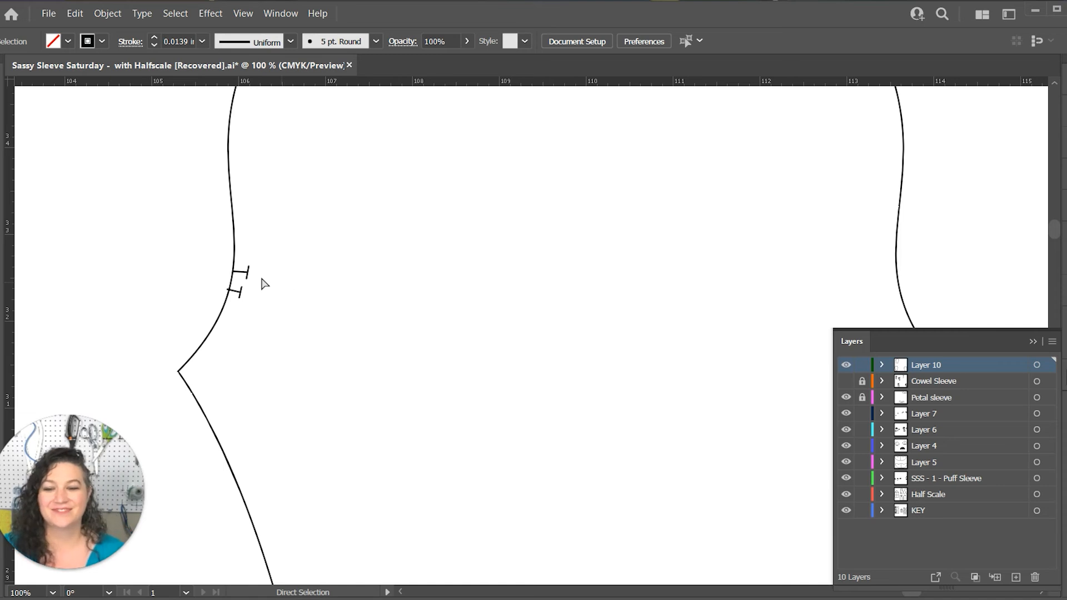
left_click(245, 270)
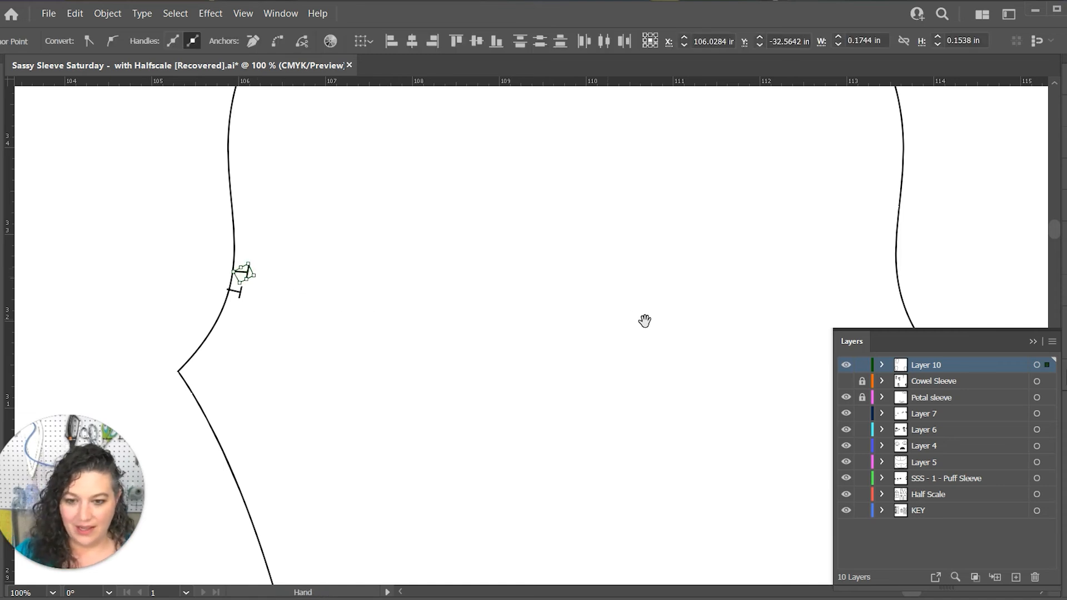
left_click_drag(645, 320, 389, 309)
key("ctrl+v")
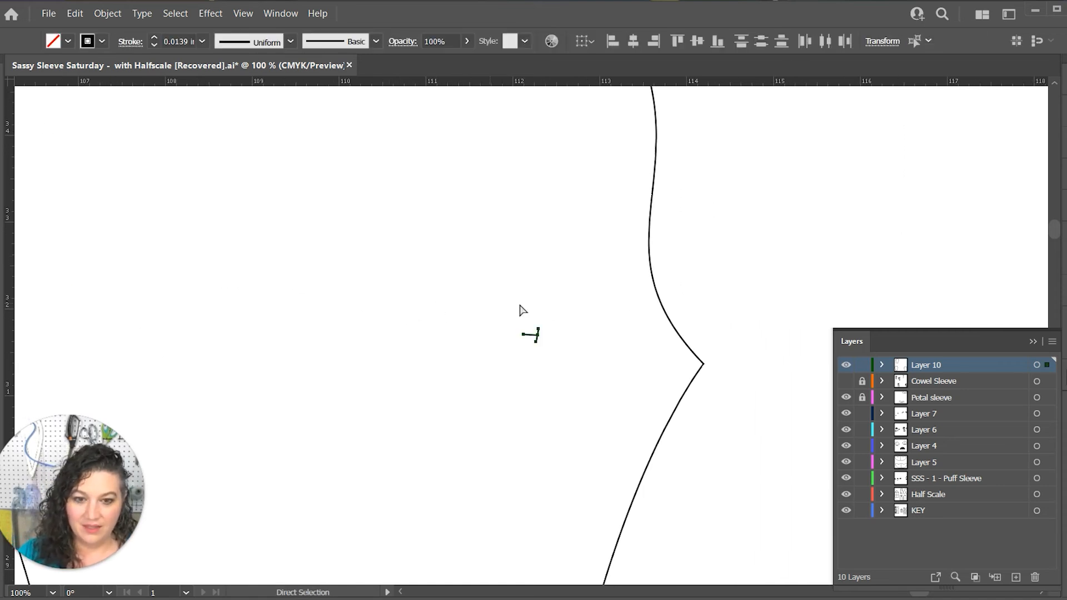
Rotate the pasted notch to face into the sleeve from the opposite edge, and group its lines.
key("v")
left_click_drag(552, 340, 614, 276)
left_click(536, 346)
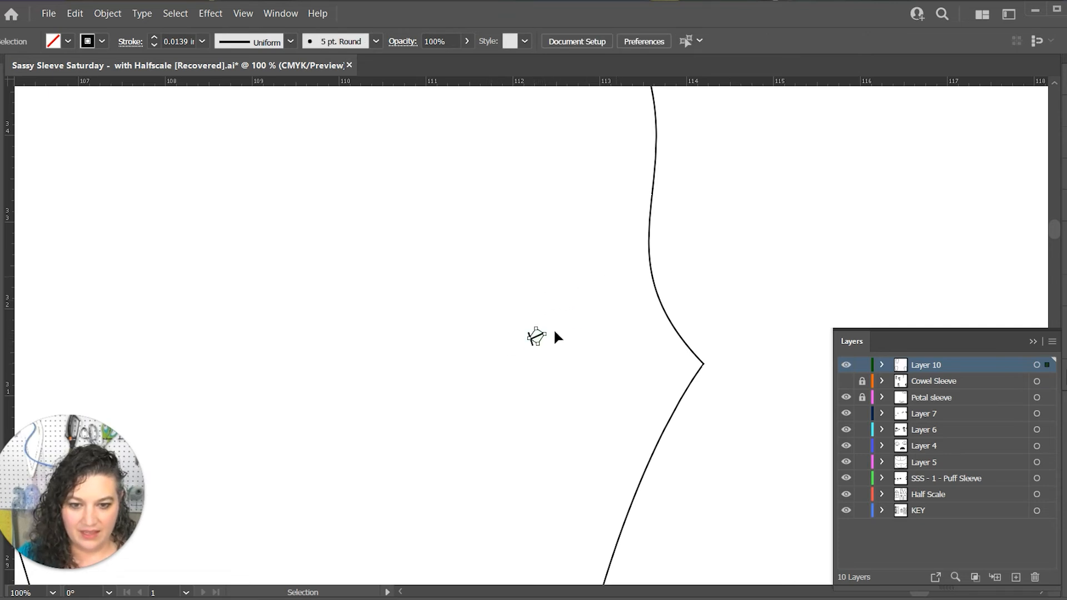
left_click(511, 325)
right_click(531, 338)
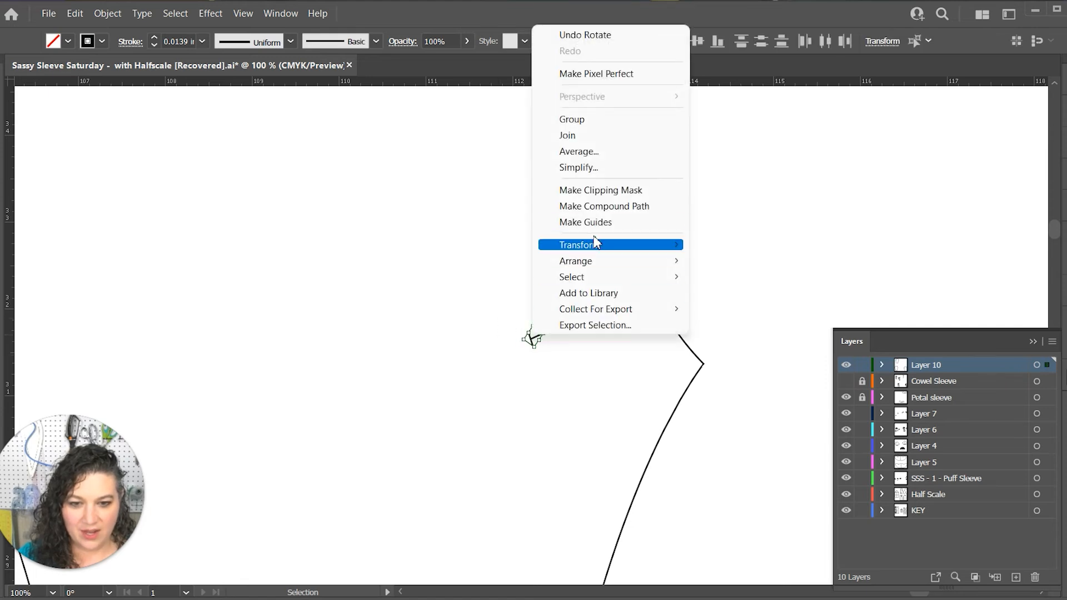
left_click(596, 127)
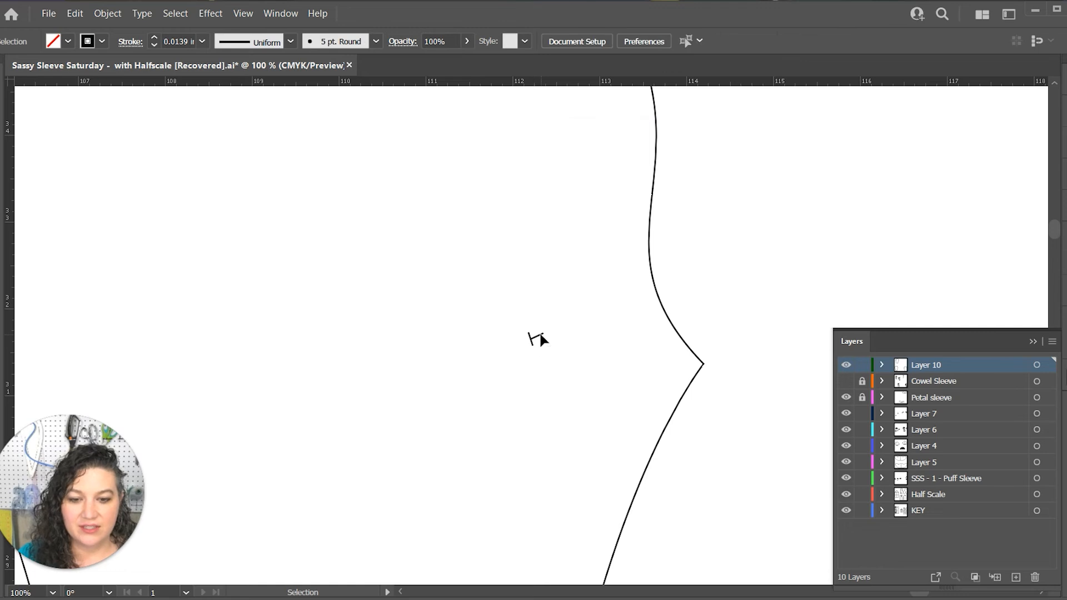
Move the grouped notch onto the armhole curve opposite the double notches.
left_click_drag(539, 333, 647, 270)
key("ctrl+minus")
key("ctrl+minus")
key("ctrl+minus")
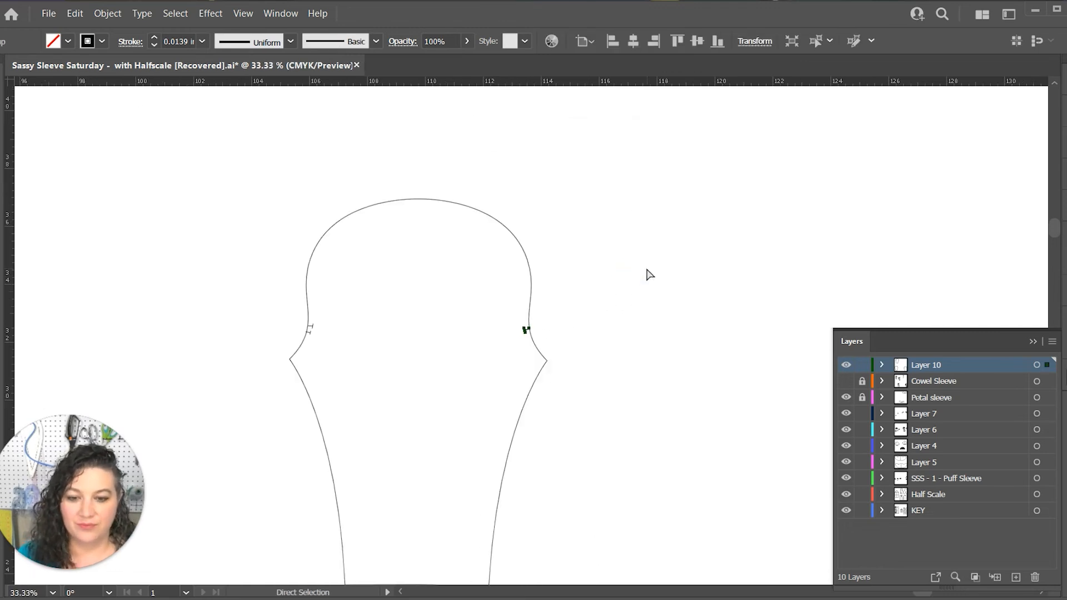
key("ctrl+minus")
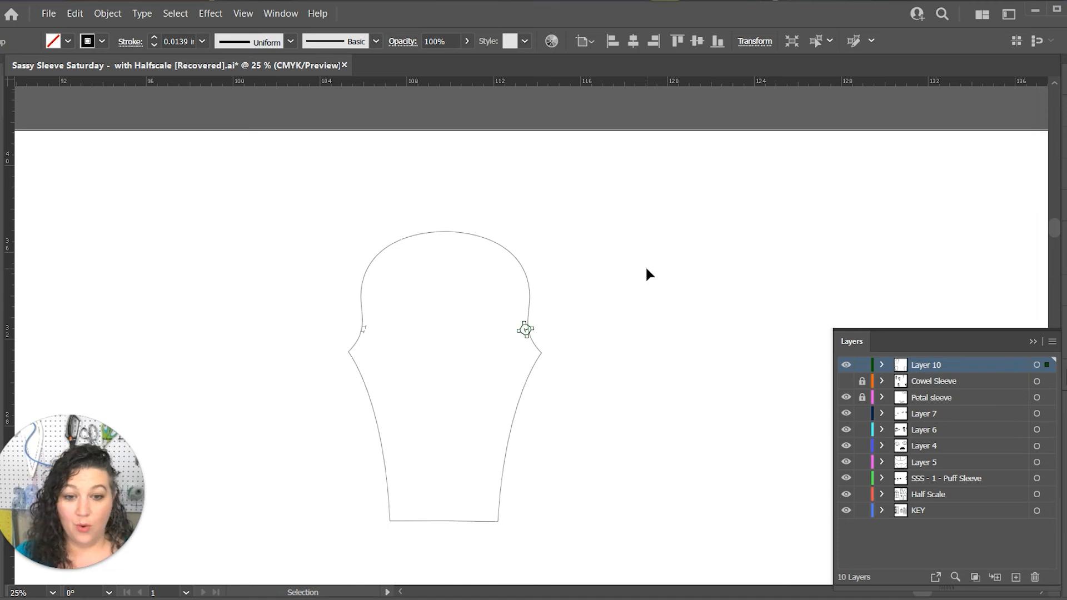
Unlock and show the Cowel Sleeve layer, and move the basic sleeve half's underarm corner onto the new sleeve's single-notch underarm point.
left_click(861, 381)
left_click(844, 382)
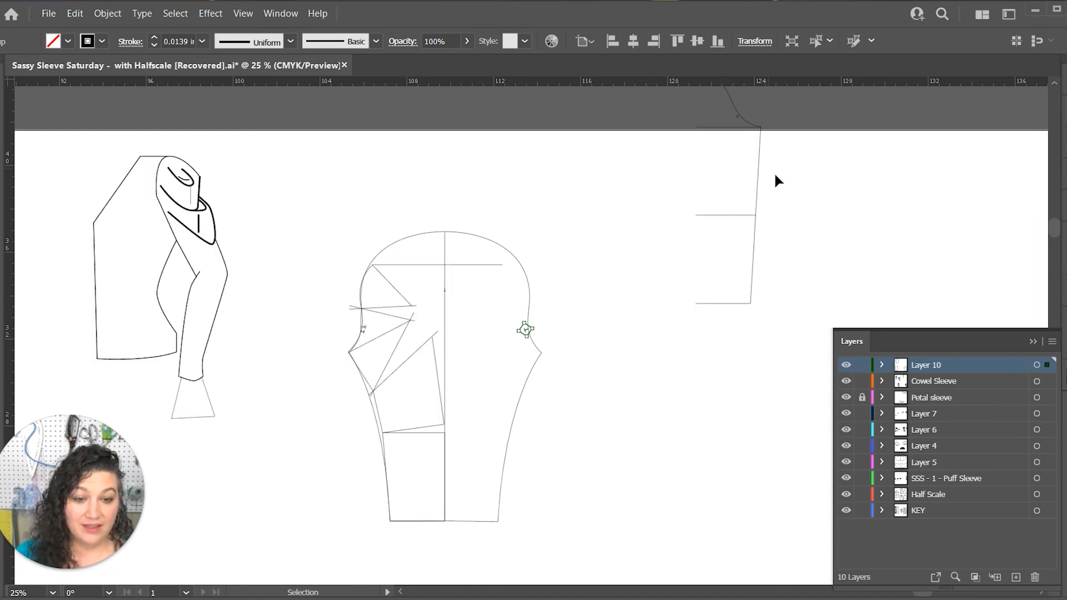
left_click_drag(759, 158, 539, 384)
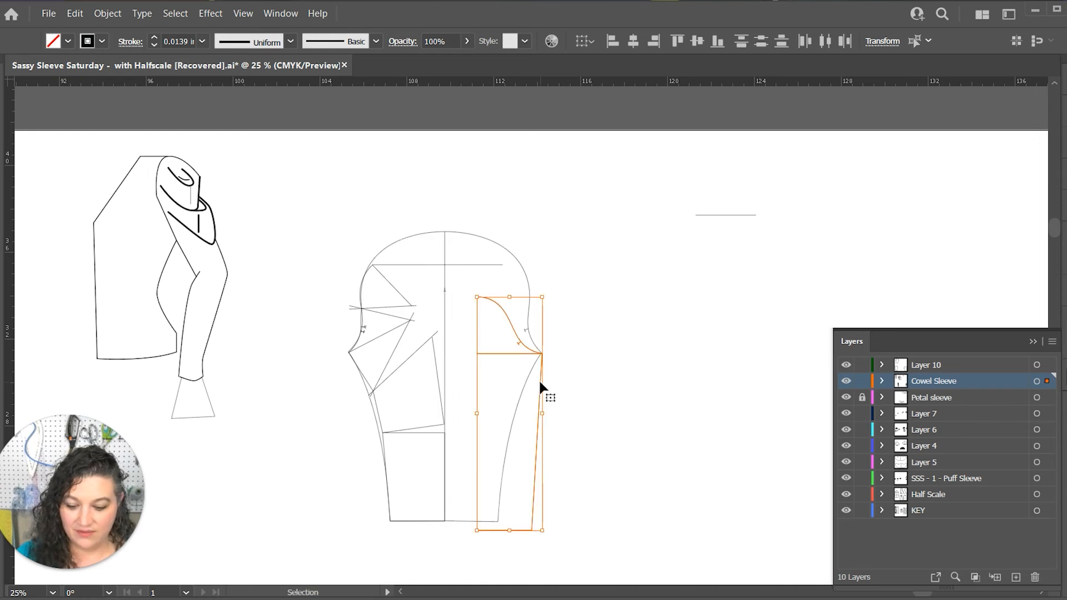
Rotate the basic sleeve half about its underarm corner until its cap curve follows the new outline.
key("r")
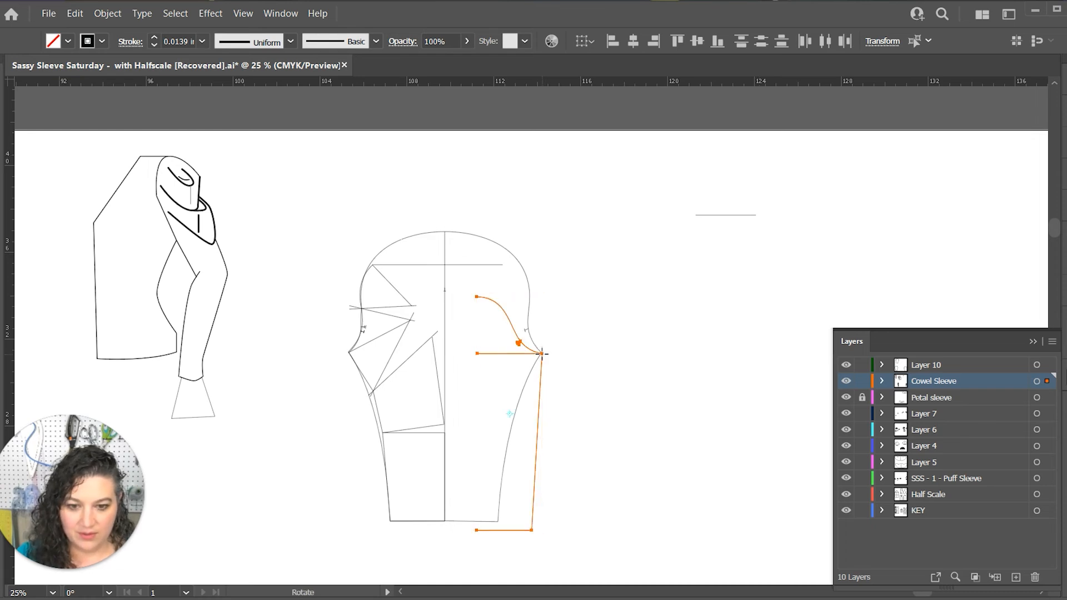
mouse_move(531, 352)
left_mouse_down()
mouse_move(539, 347)
mouse_move(529, 345)
left_mouse_up()
key("v")
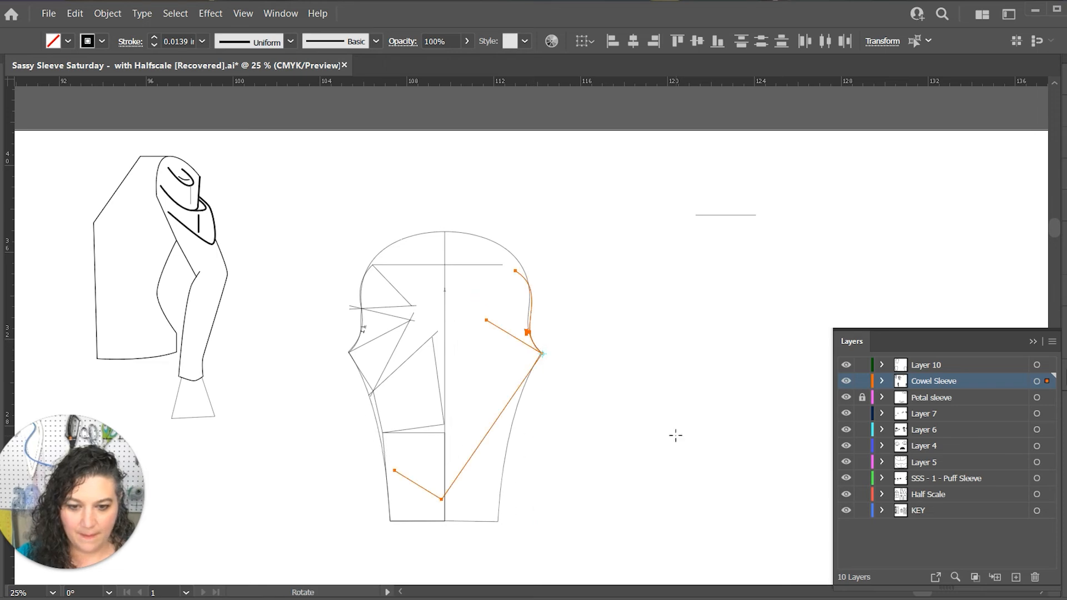
Move the single grouped notch down the armhole curve to align with the notch on the rotated basic sleeve.
key("ctrl+plus")
key("ctrl+plus")
key("ctrl+plus")
key("ctrl+plus")
key("ctrl+plus")
key("r")
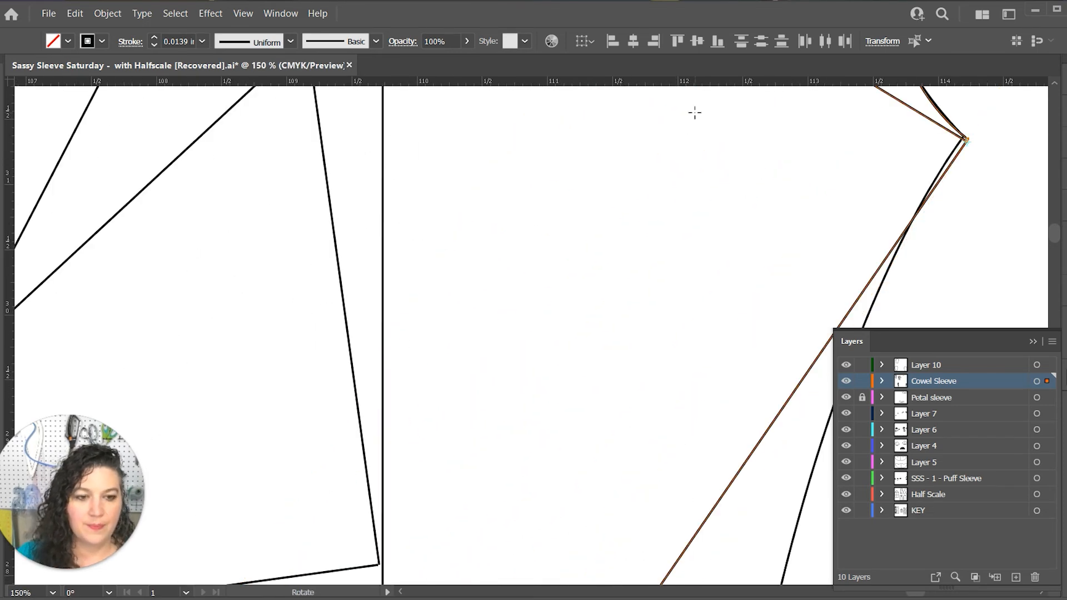
scroll(722, 161, "up", 3)
scroll(723, 163, "up", 1)
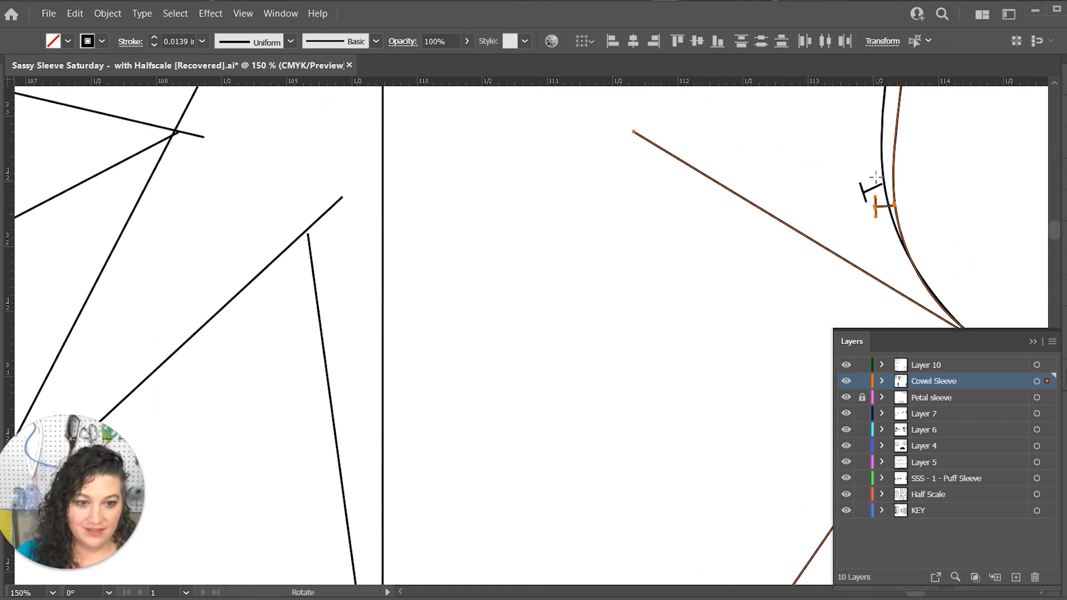
key("v")
left_click(853, 162)
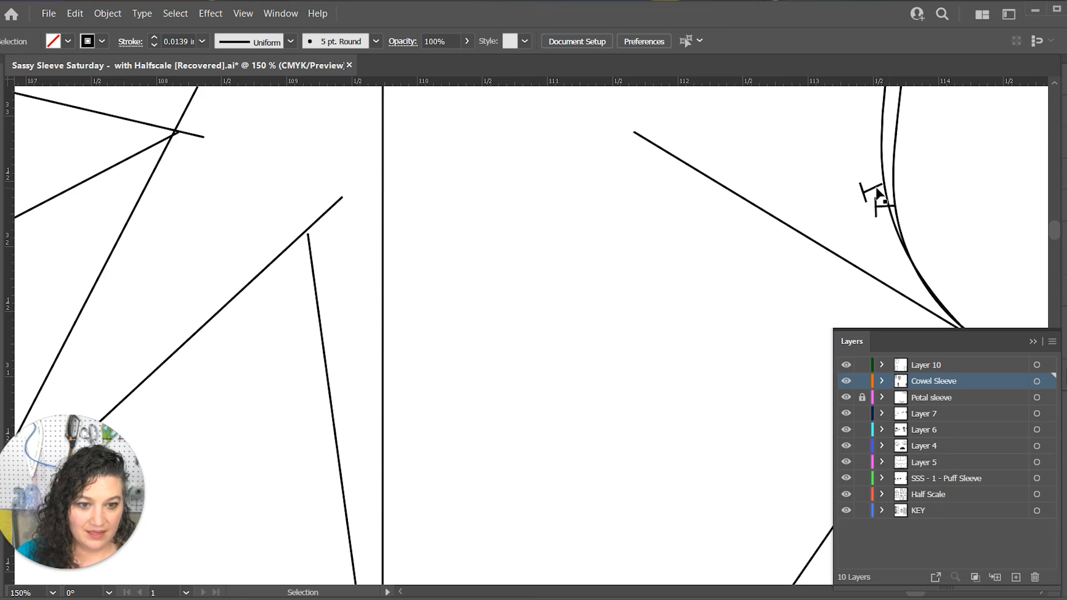
left_click_drag(882, 190, 876, 210)
Lock Layer 10 and delete the rotated basic sleeve half used as a notch reference.
key("ctrl+minus")
key("ctrl+minus")
key("ctrl+minus")
key("ctrl+minus")
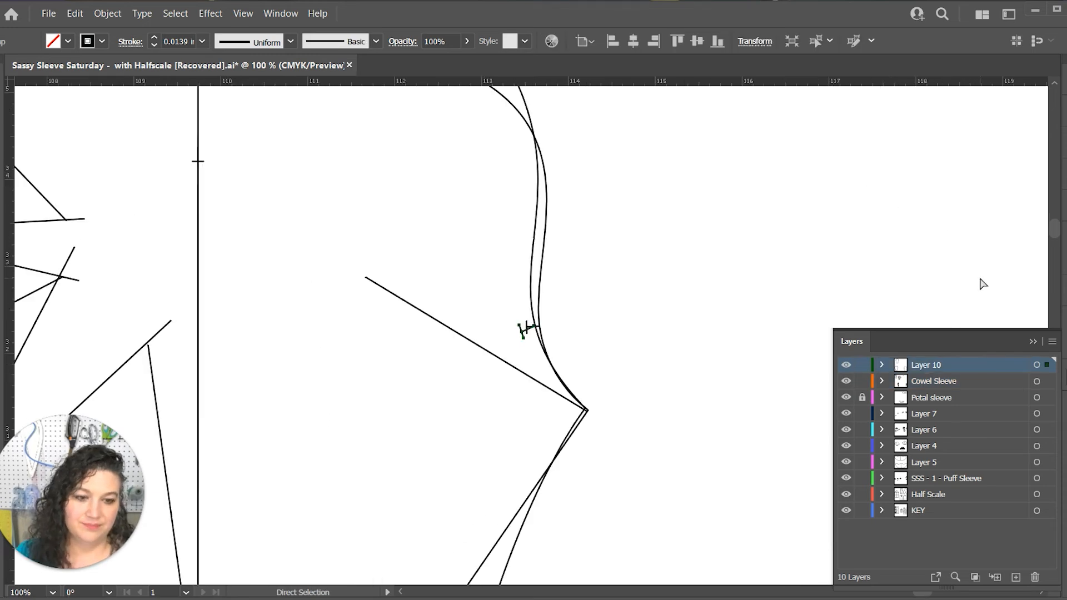
left_click(846, 255)
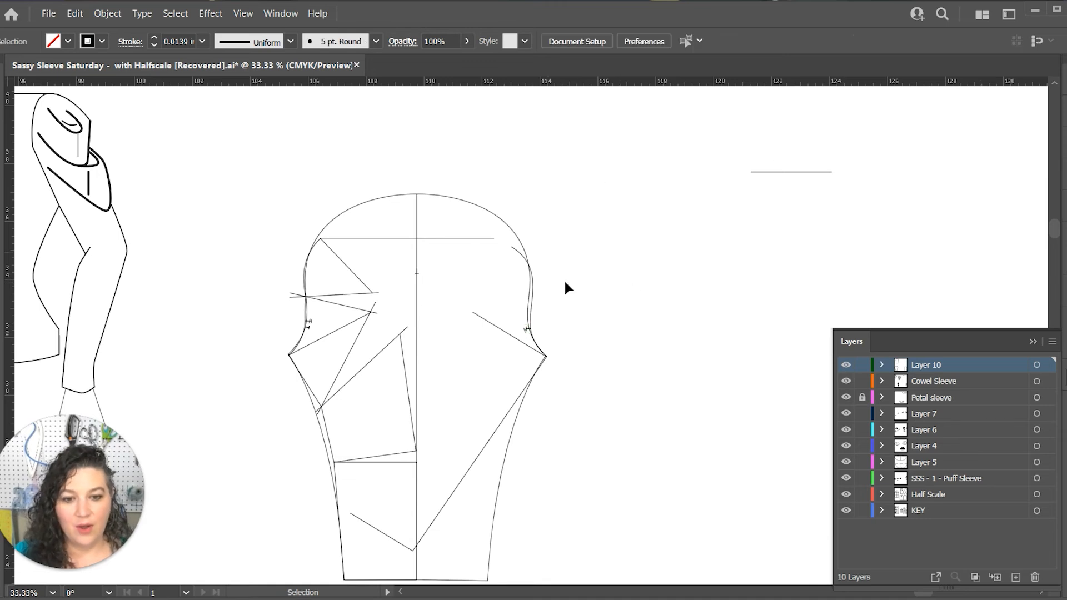
scroll(611, 323, "down", 3)
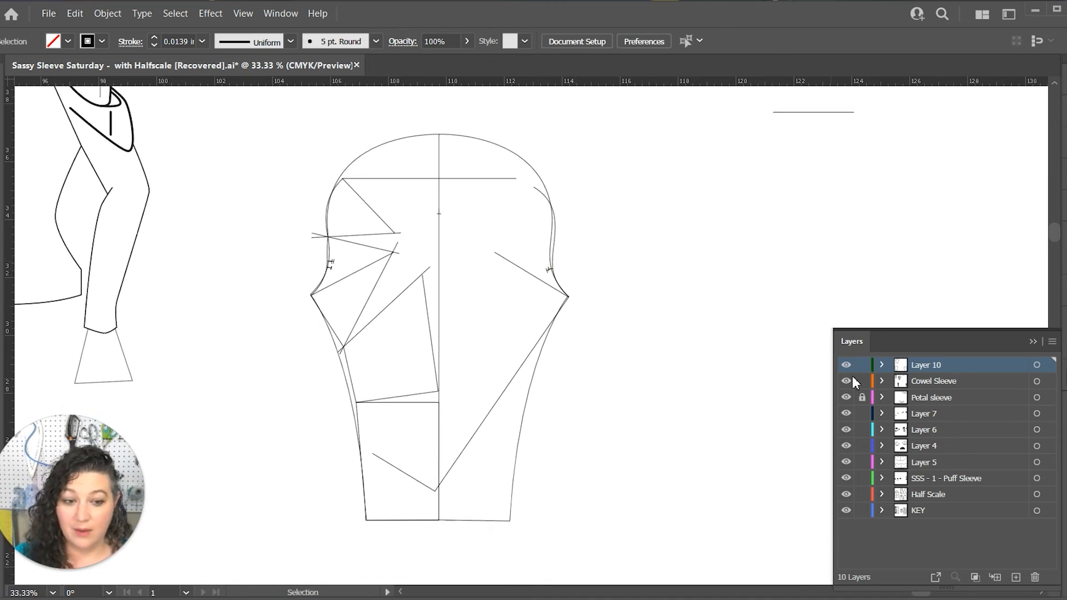
left_click(862, 365)
left_click_drag(618, 231, 525, 336)
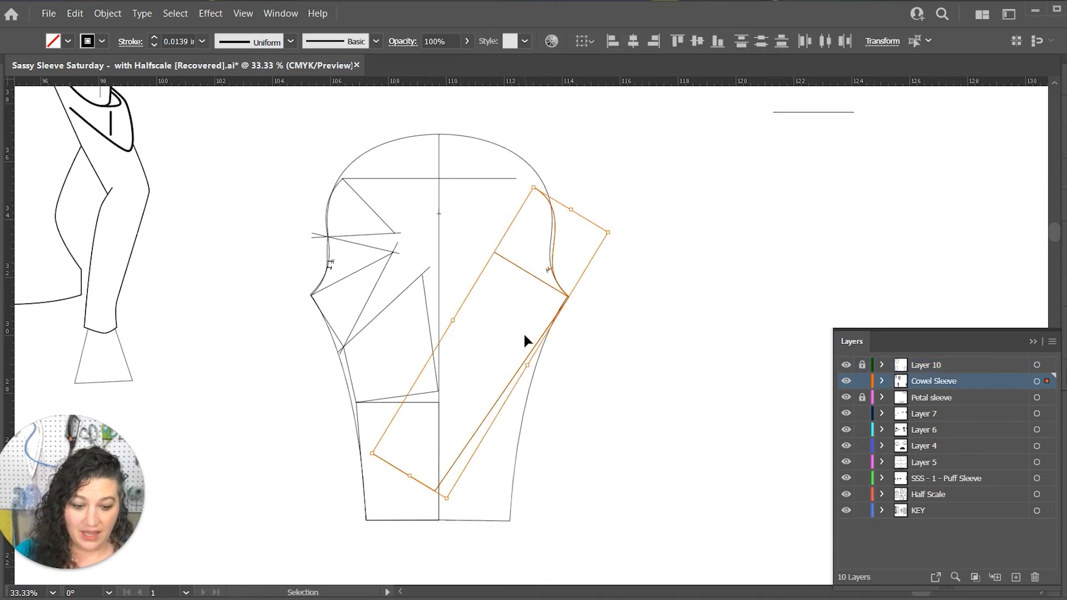
key("Delete")
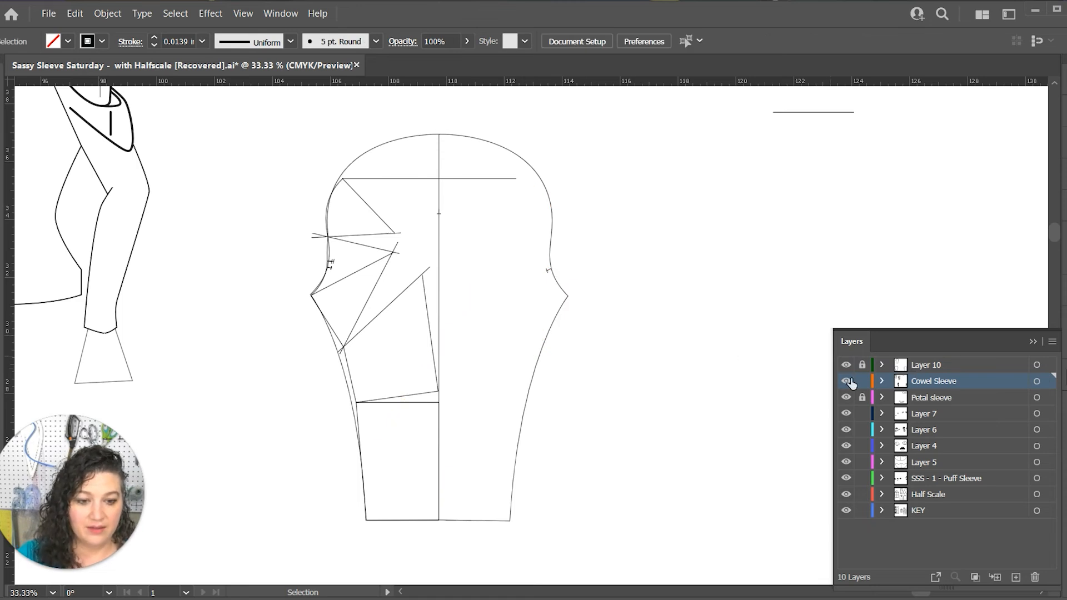
Hide and lock the Cowel Sleeve layer, and unlock Layer 10 and make it the active layer.
left_click(845, 380)
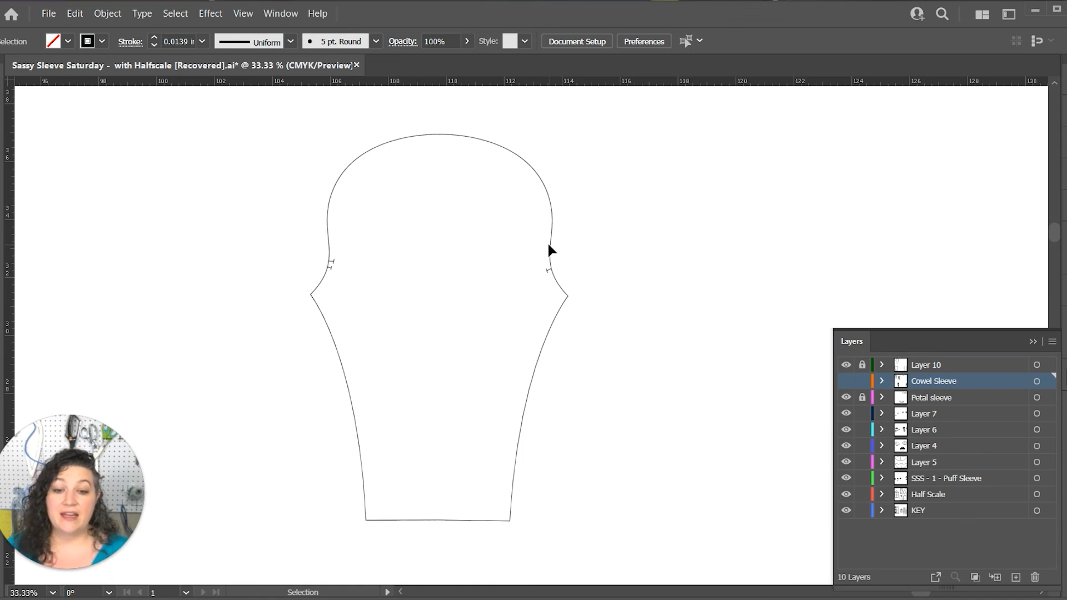
left_click(862, 364)
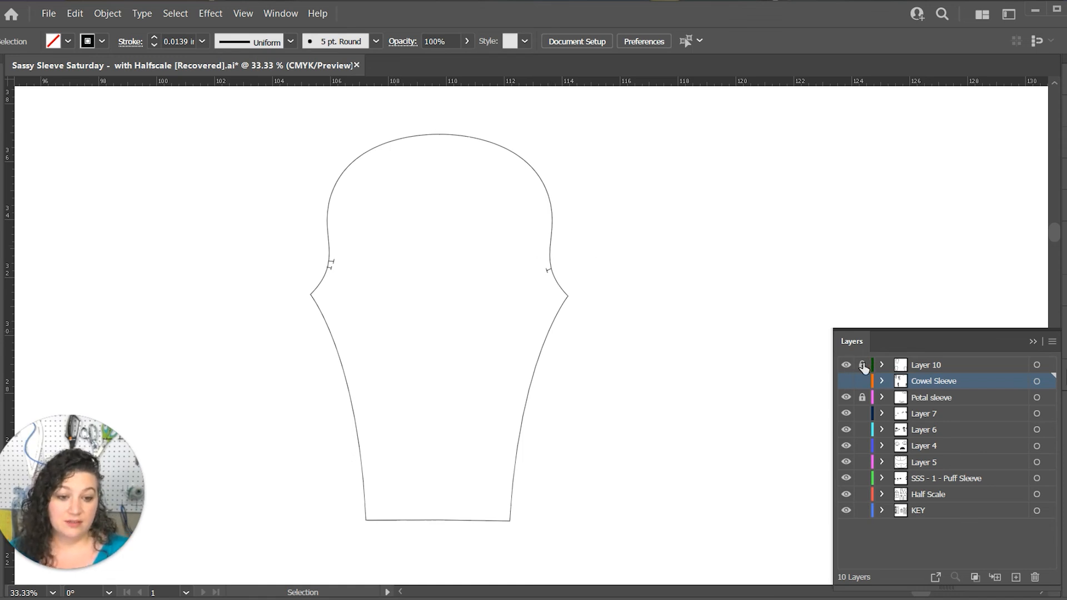
left_click(922, 365)
left_click(555, 278)
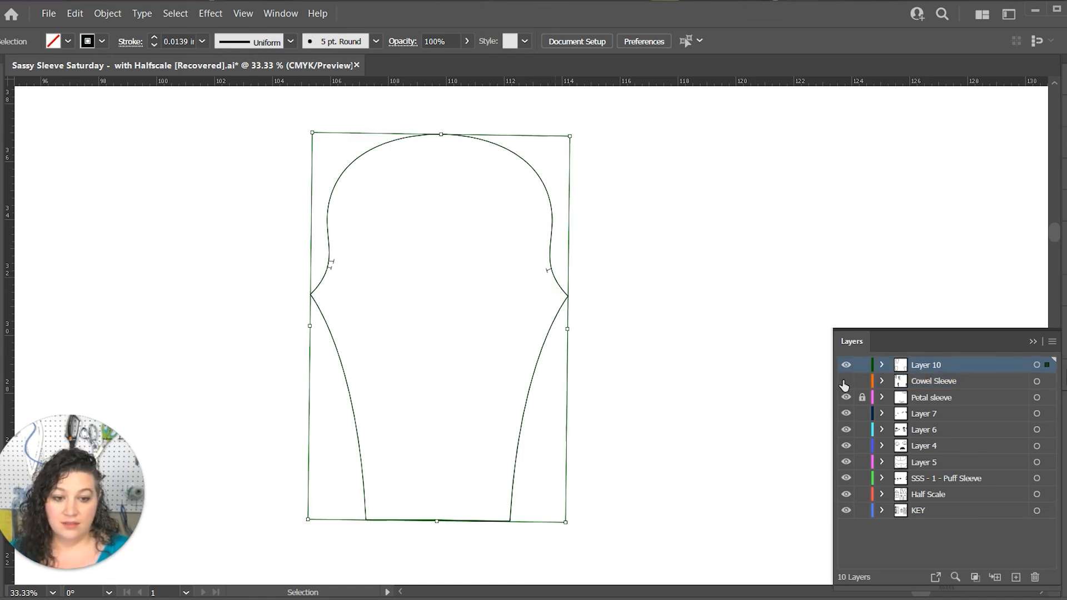
left_click(862, 380)
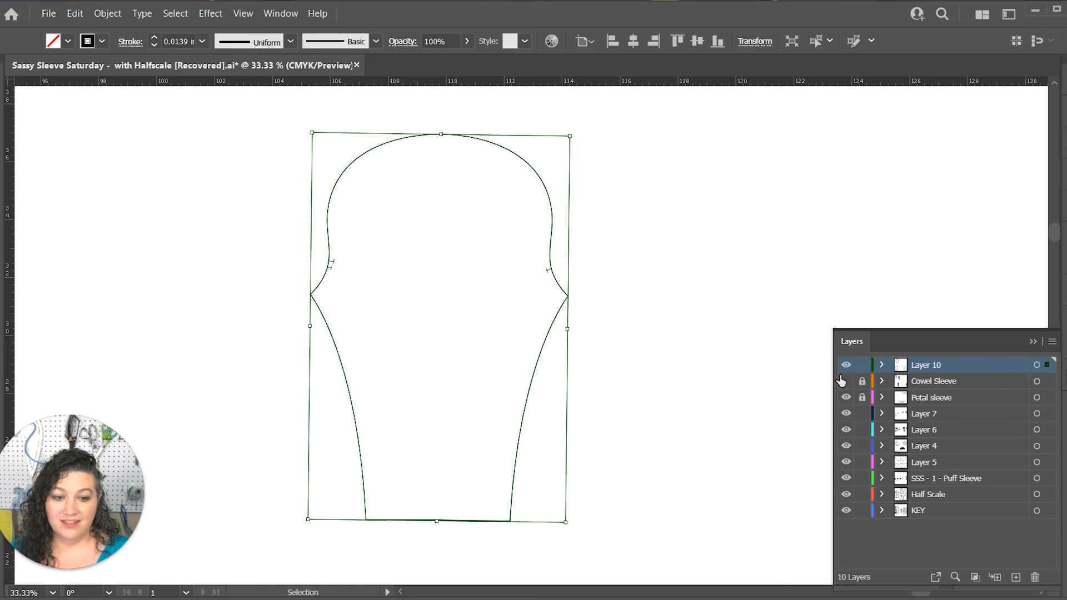
left_click(1033, 341)
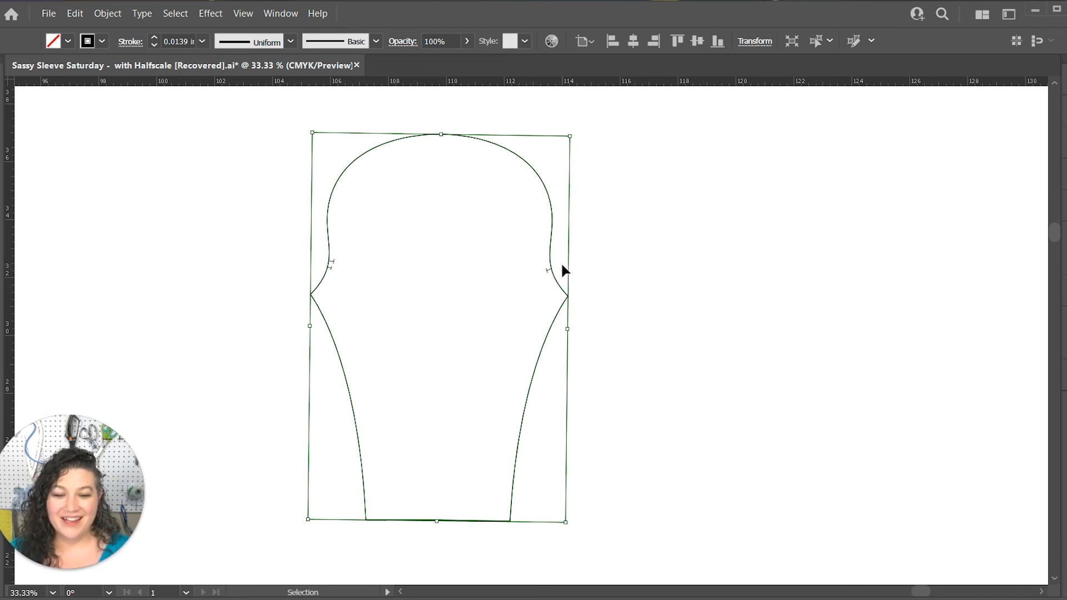
Reshape the armhole curve on the single-notch side by extending the underarm point's handle and shifting the cap anchor above it slightly inward.
left_click(553, 220)
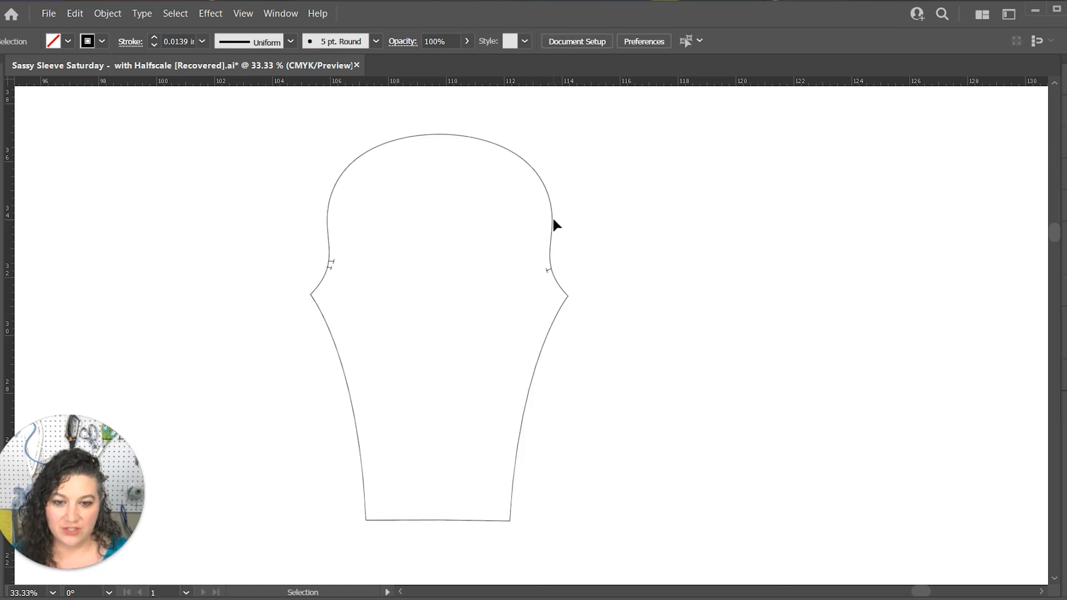
key("a")
left_click(567, 297)
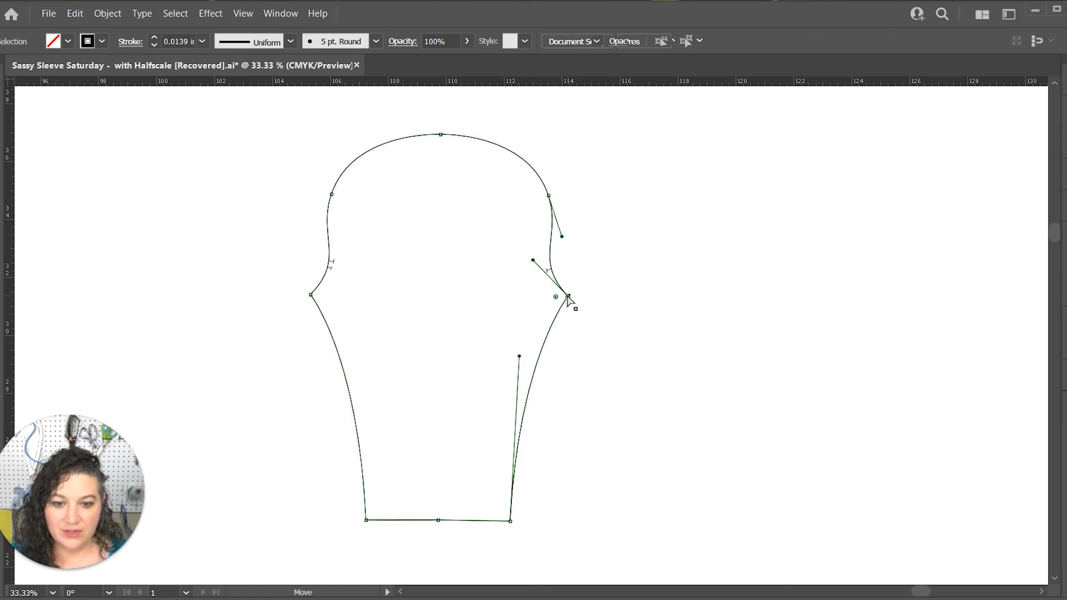
left_click_drag(532, 261, 527, 255)
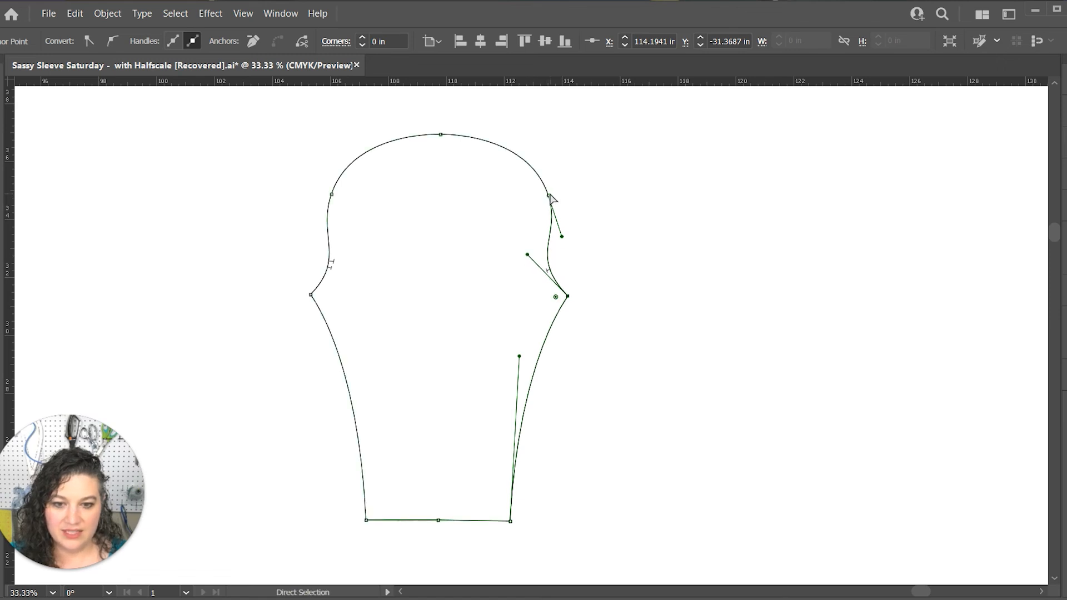
left_click_drag(549, 194, 543, 194)
left_click(574, 209)
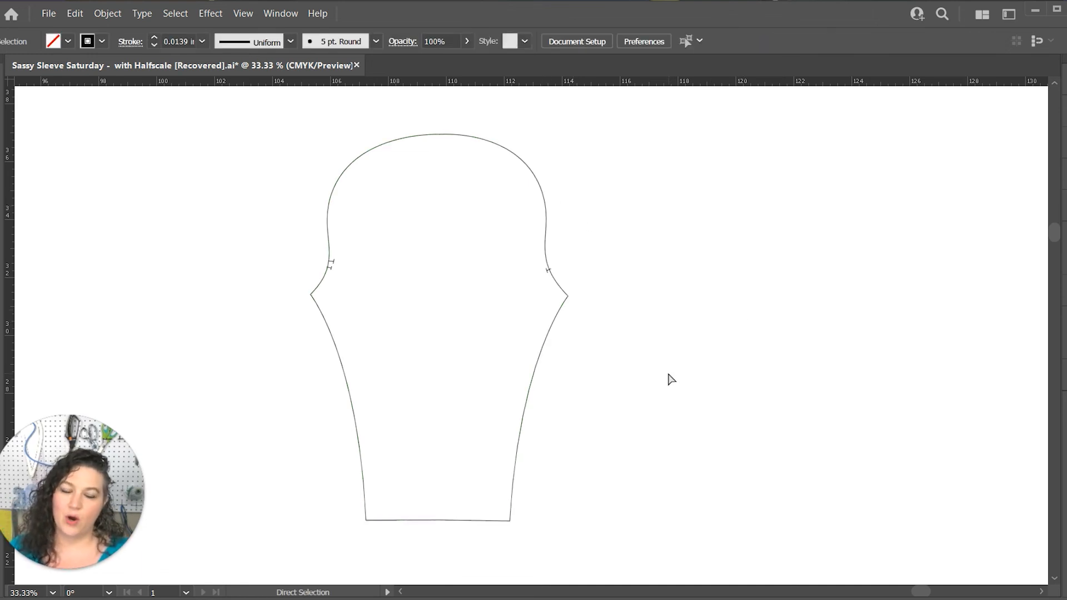
Move the single notch inward so its stem ends exactly on the reshaped armhole curve.
left_click(548, 271)
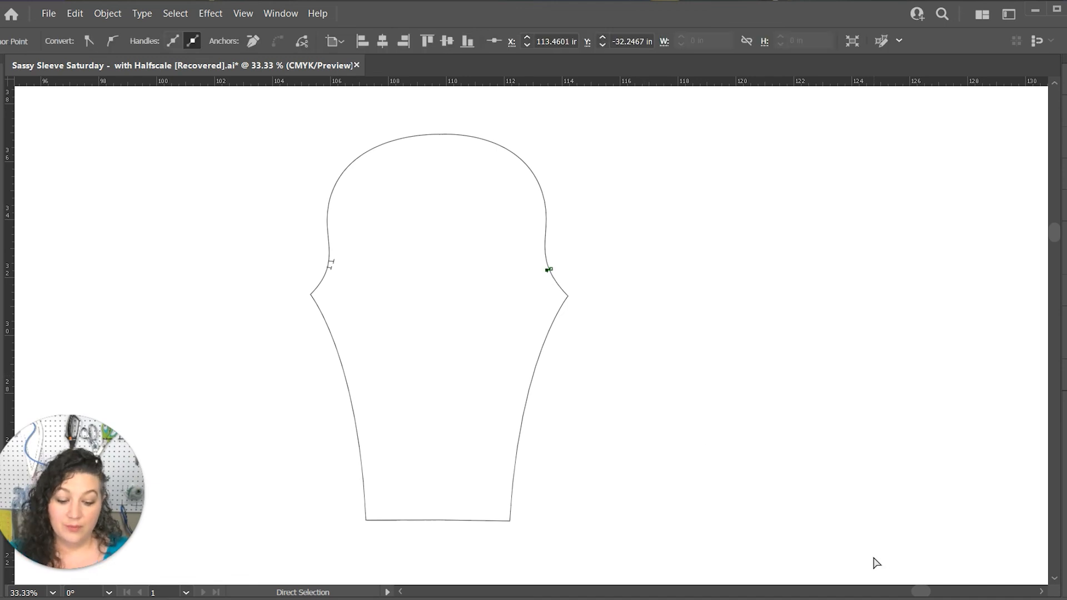
key("ctrl+equal")
key("ctrl+equal")
key("ctrl+equal")
key("ctrl+equal")
key("ctrl+equal")
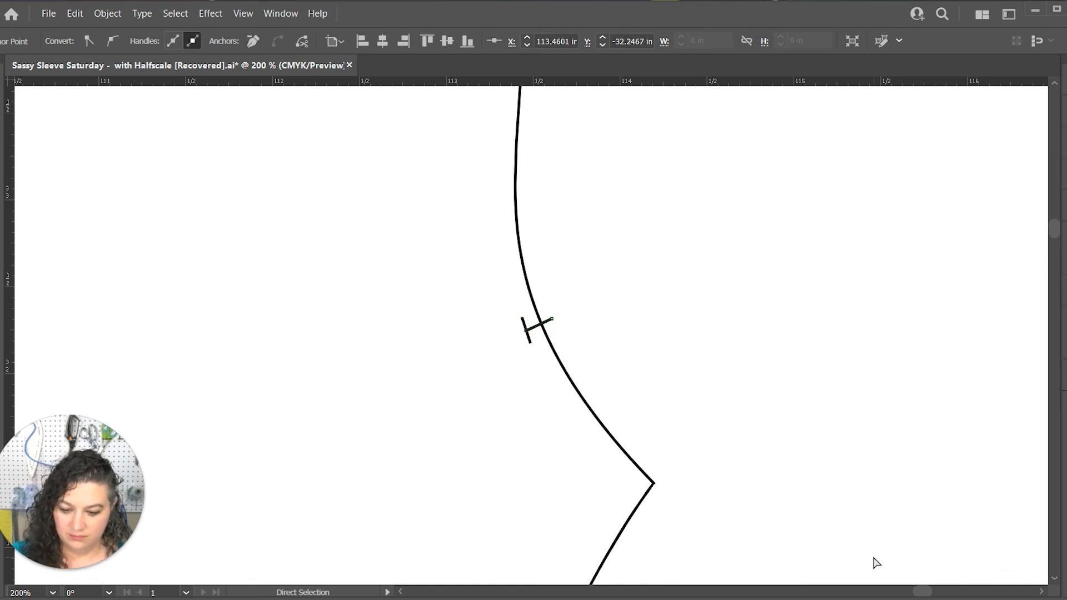
left_click(576, 357)
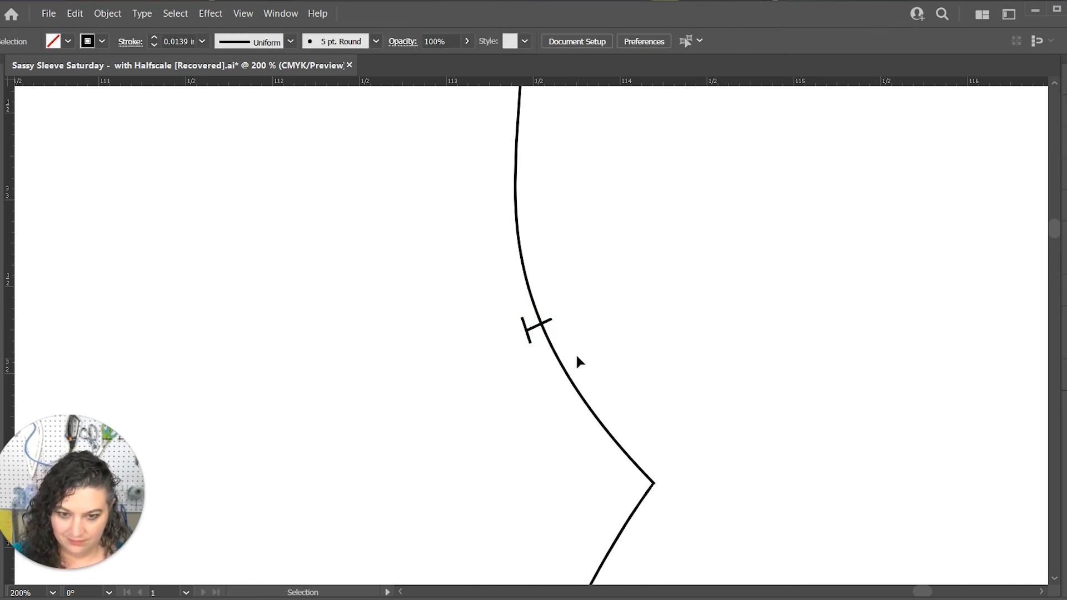
left_click(531, 333)
left_click(666, 322)
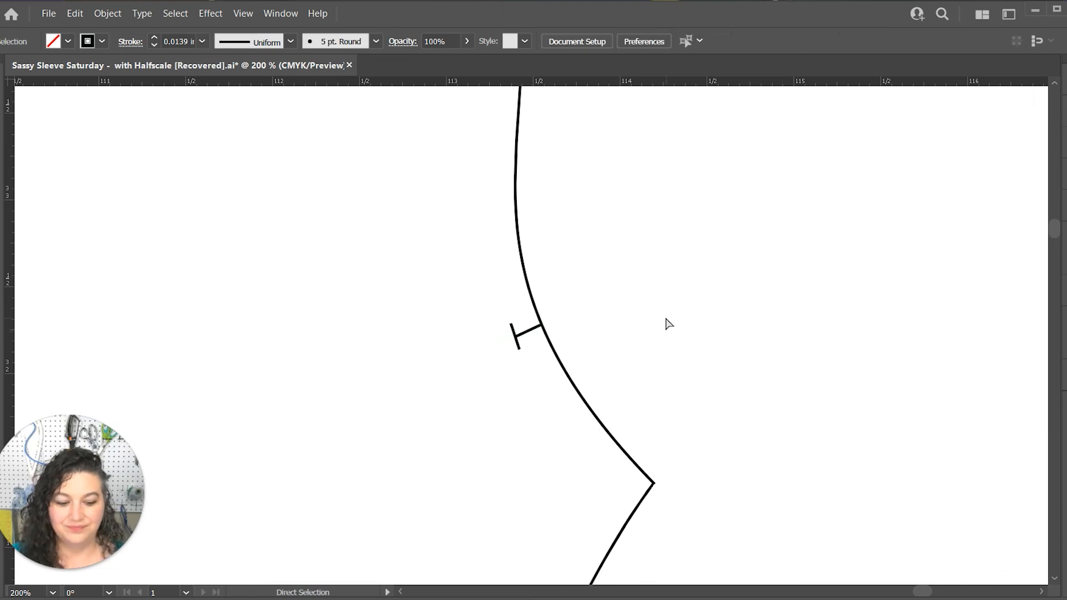
Draw a short, nearly horizontal mark with the Pen tool across the armhole curve above the double notches.
key("ctrl+minus")
key("ctrl+minus")
key("ctrl+minus")
key("ctrl+minus")
left_click_drag(739, 408, 816, 401)
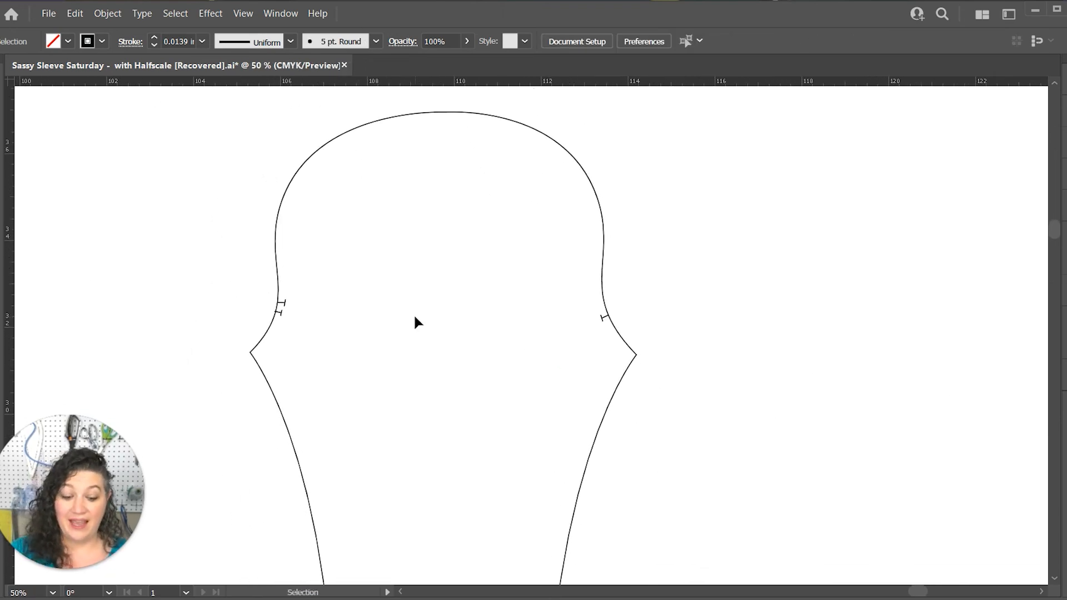
key("p")
left_click(268, 261)
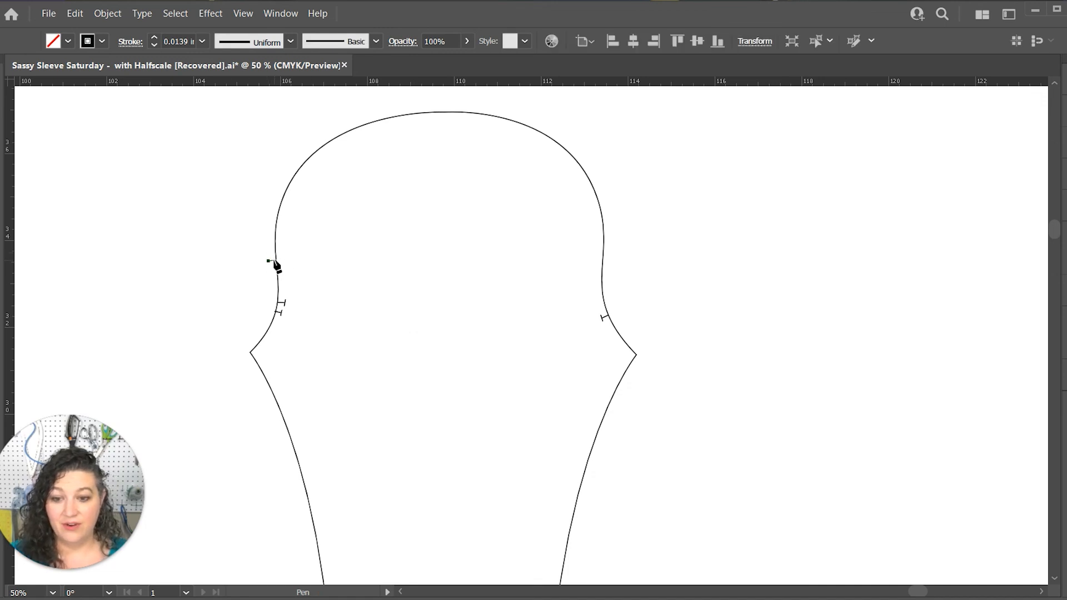
left_click(282, 260)
key("Escape")
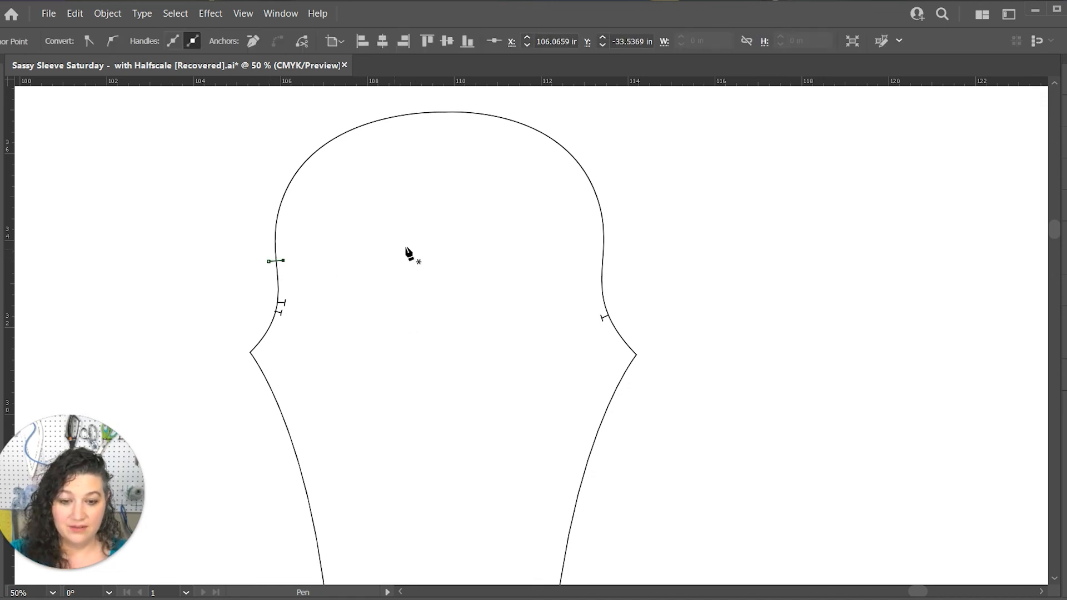
Draw a matching short horizontal mark across the opposite armhole curve above the single notch.
left_click(598, 251)
left_click(609, 251)
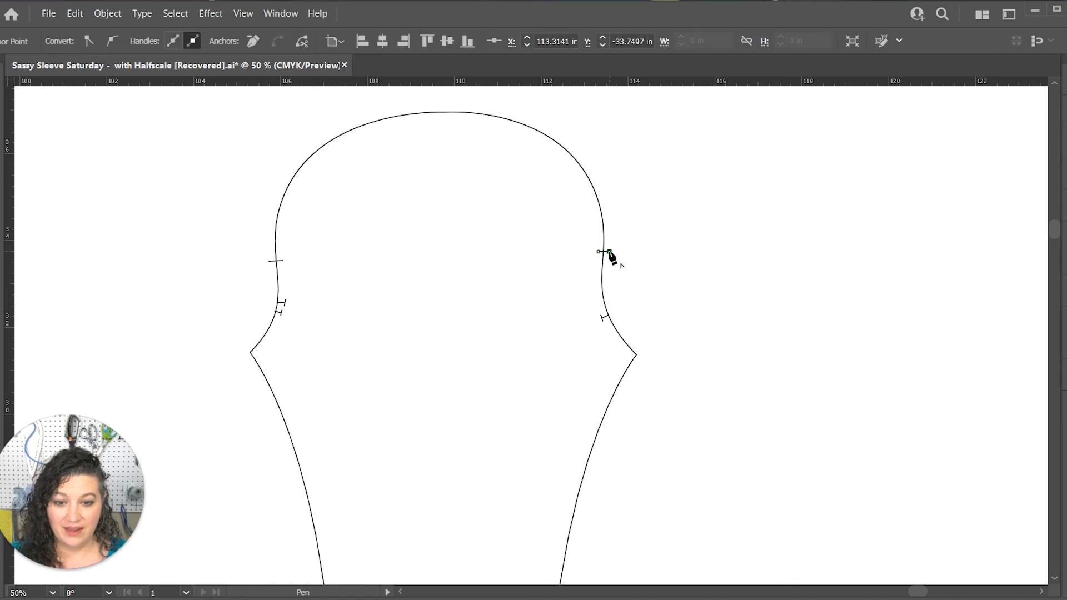
left_click(632, 255, "ctrl")
key("ctrl+minus")
key("ctrl+minus")
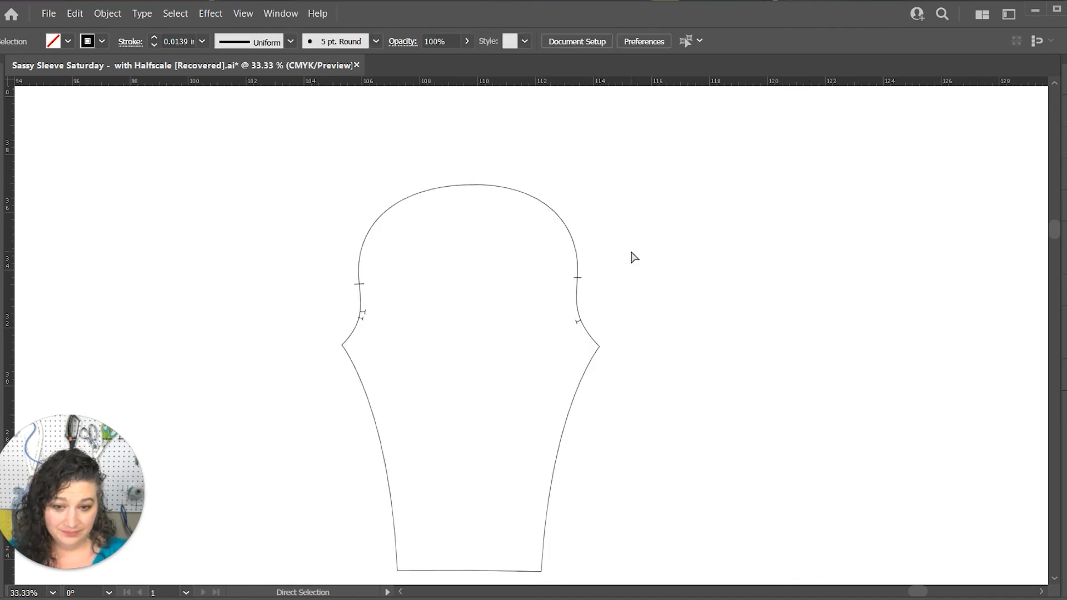
key("v")
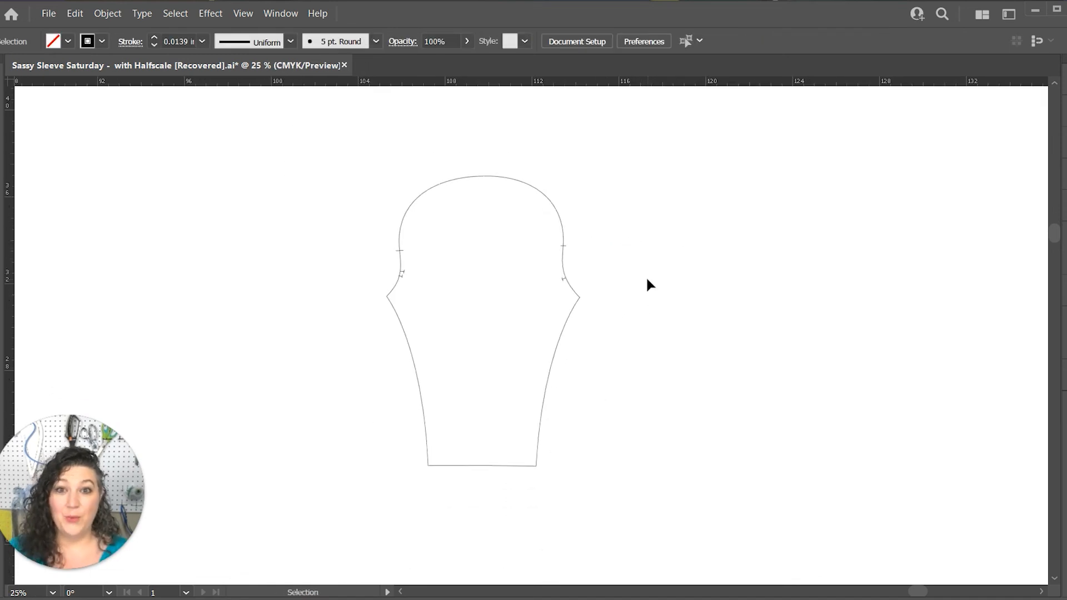
double_click(93, 498)
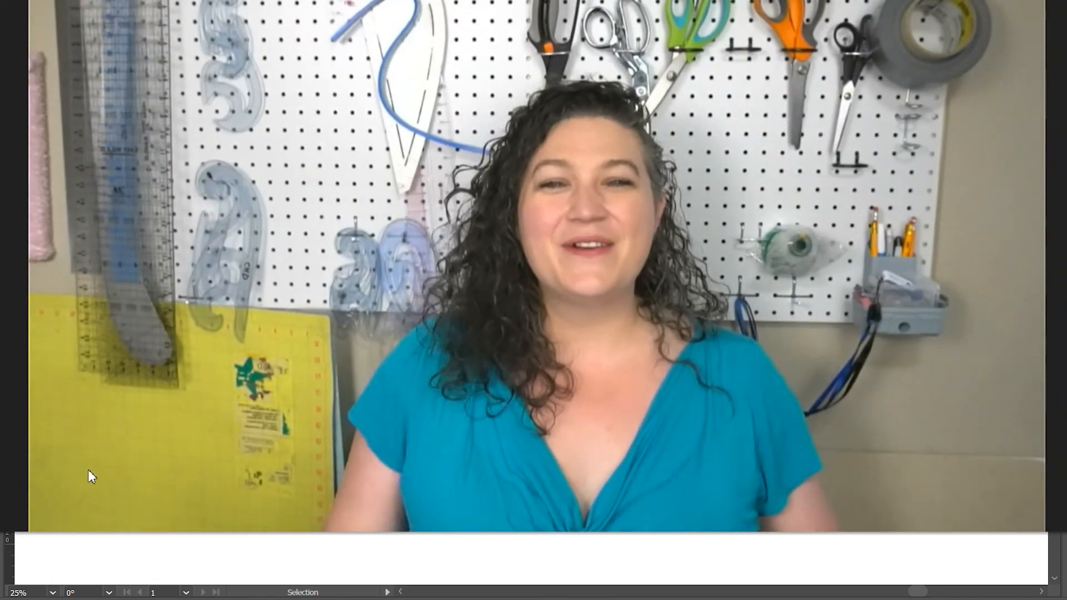